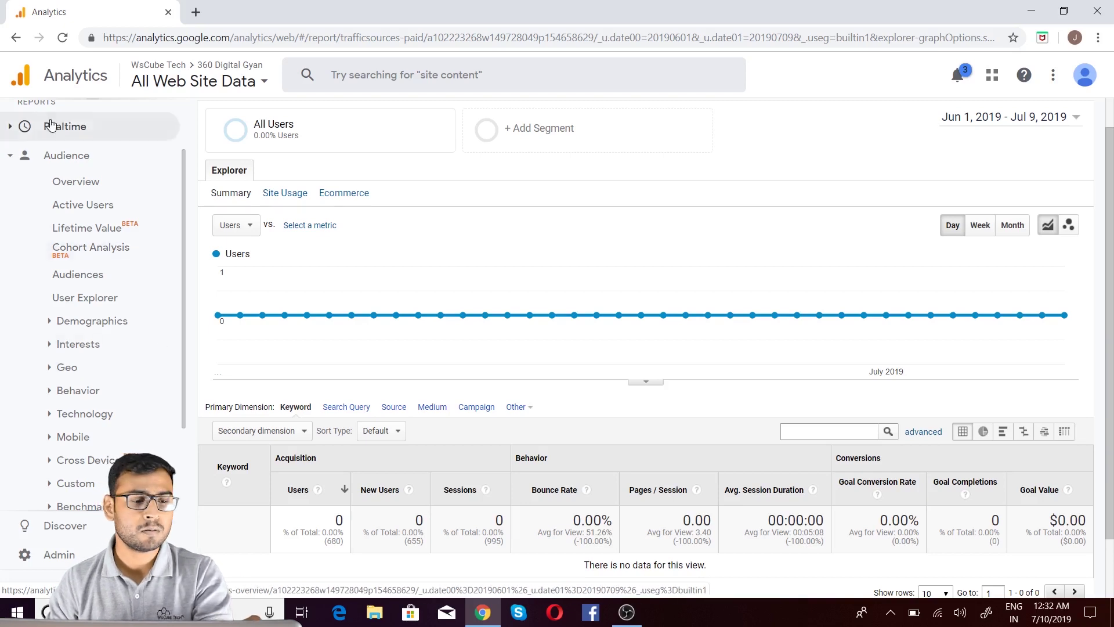
Open the Overview report in the Acquisition section.
click(65, 156)
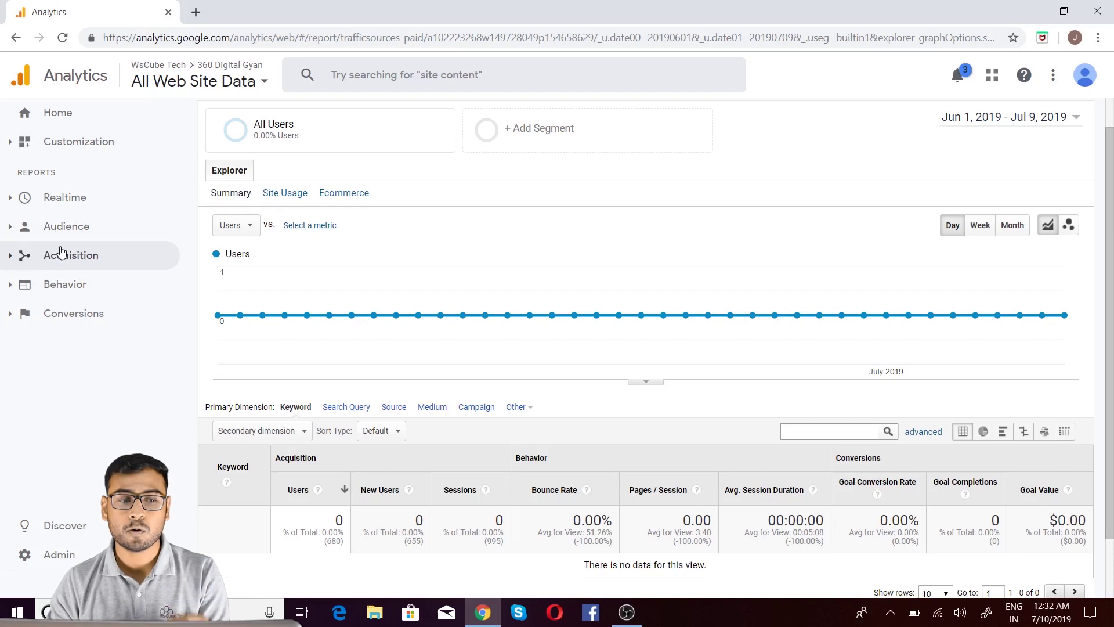
click(102, 254)
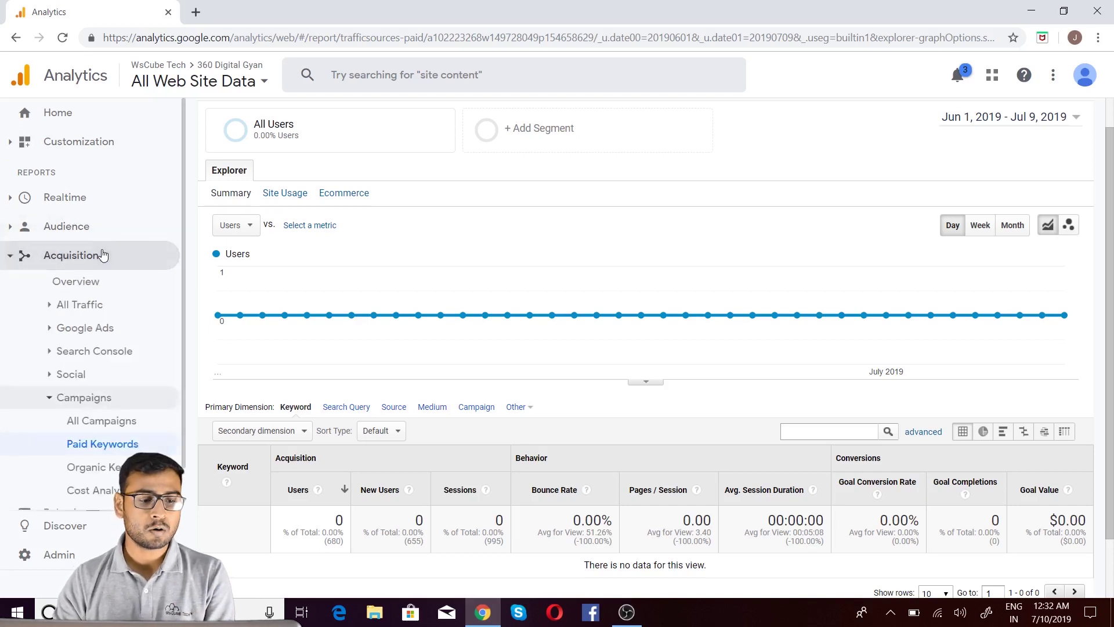
scroll(87, 267, down, 1)
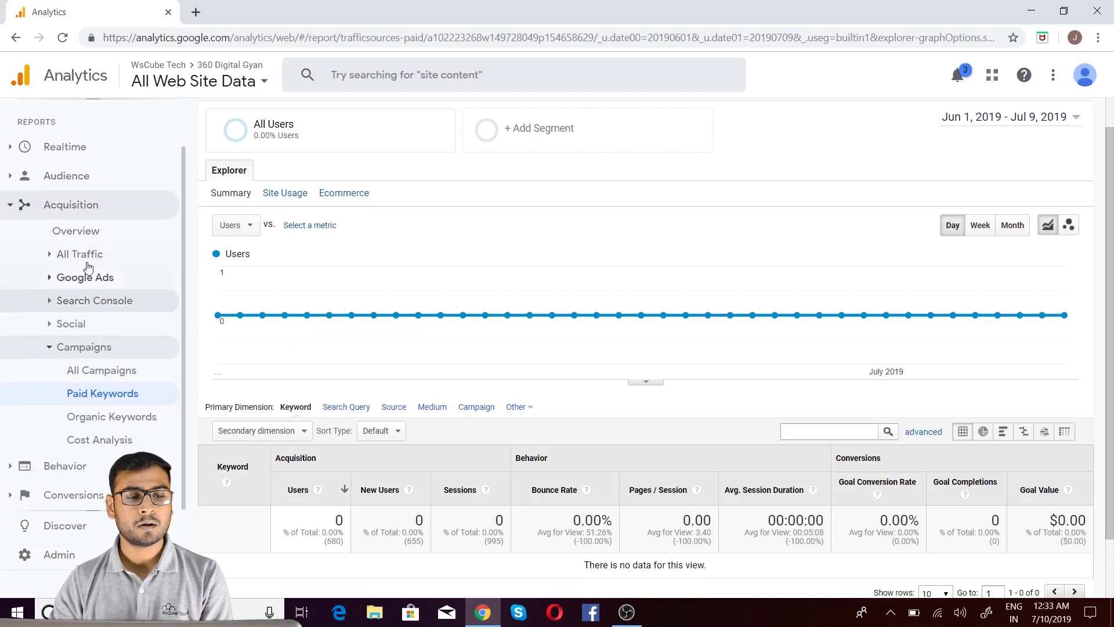
click(79, 230)
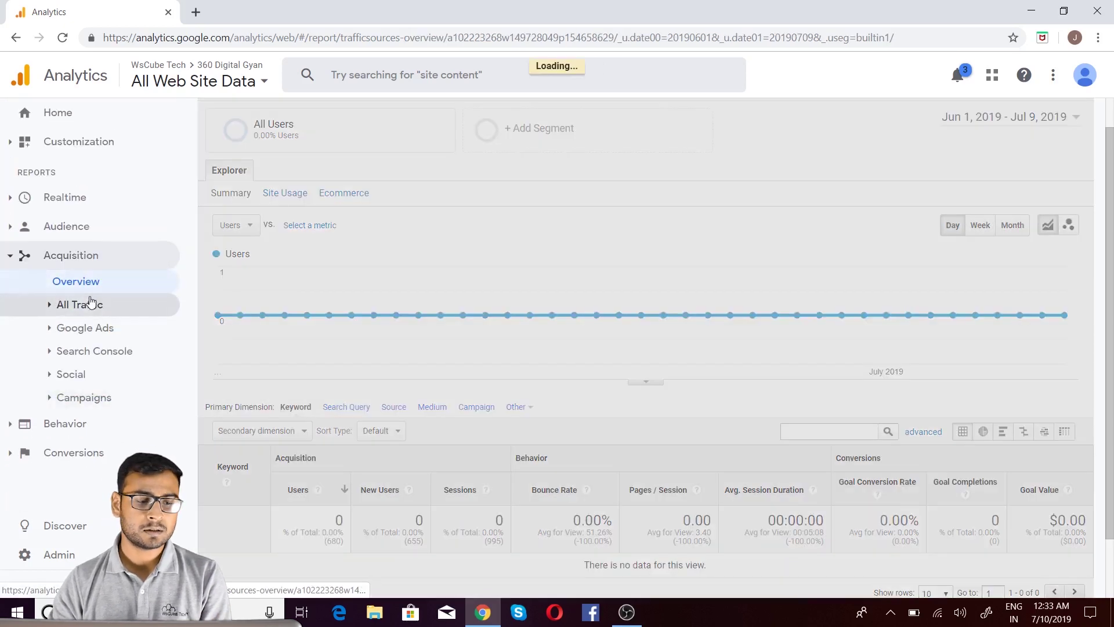
Look over the acquisition overview and open the Channels report under All Traffic.
click(110, 306)
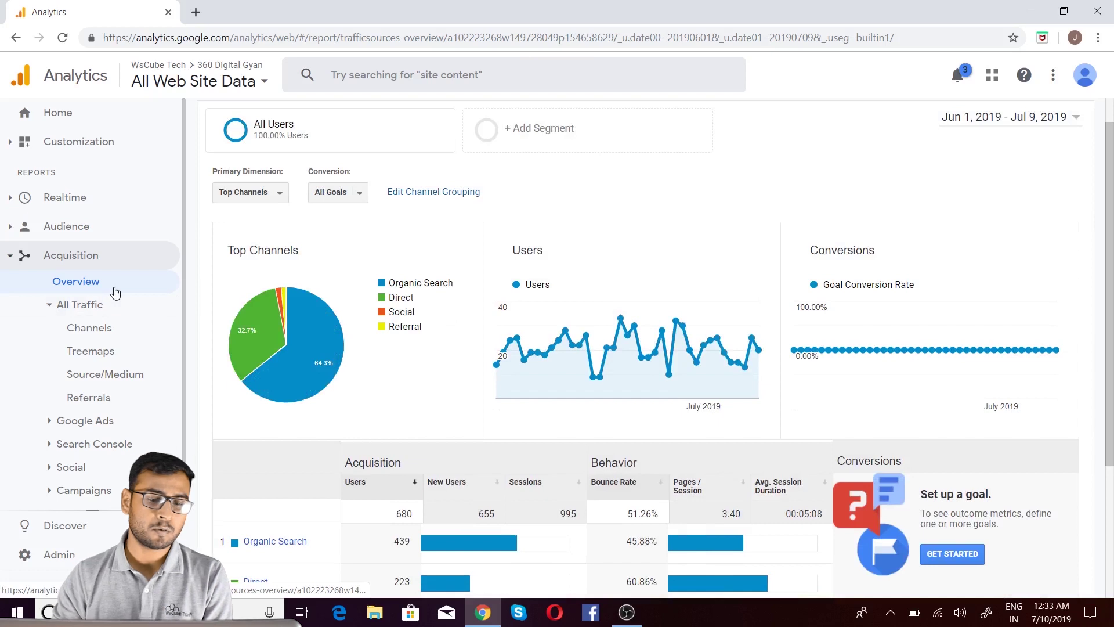
scroll(453, 383, down, 3)
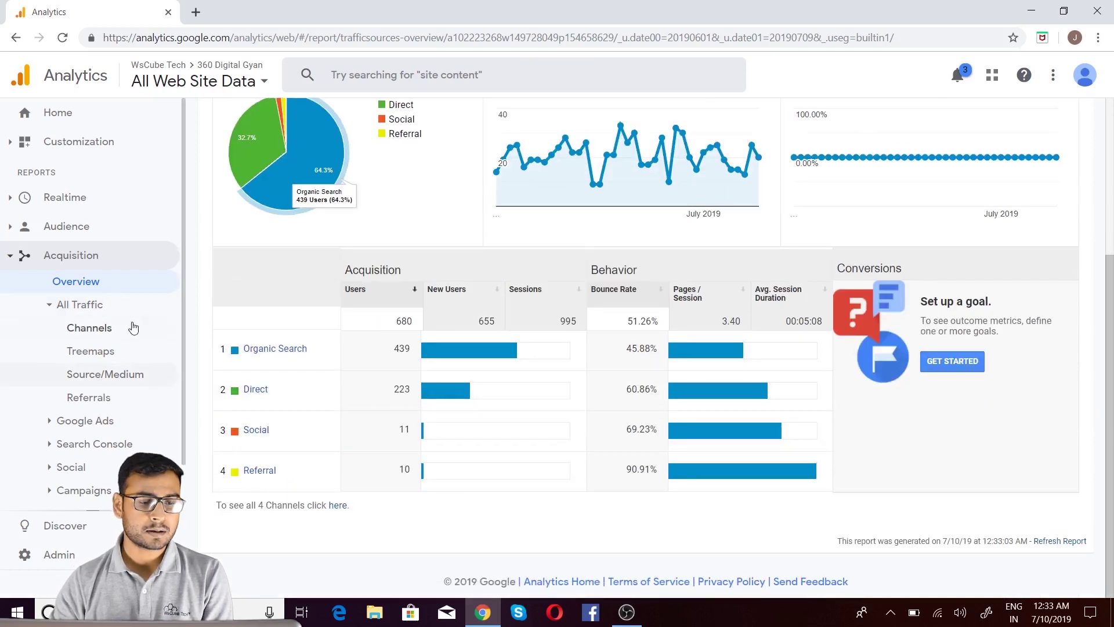
click(150, 307)
click(88, 304)
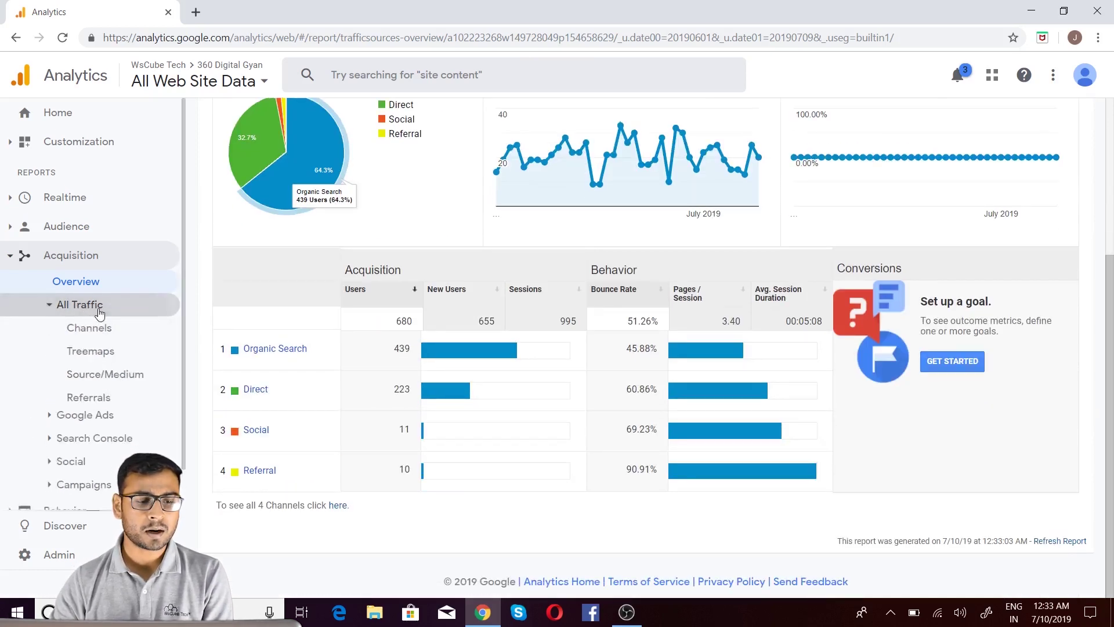
click(117, 326)
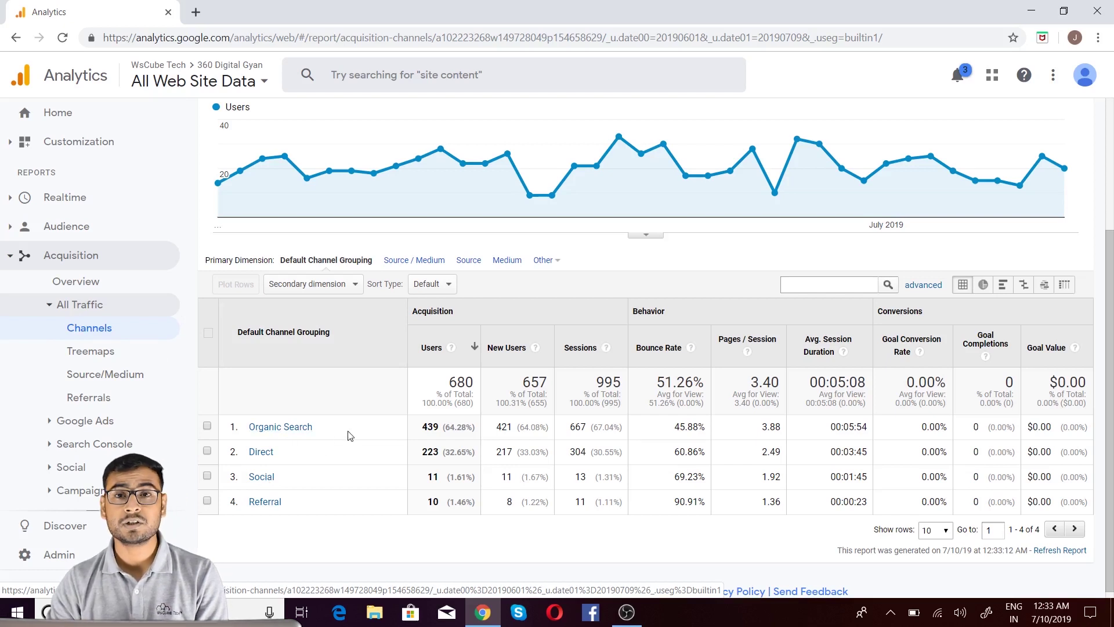
Open a new browser tab and return to the Analytics tab.
click(196, 12)
click(154, 12)
click(230, 11)
click(443, 306)
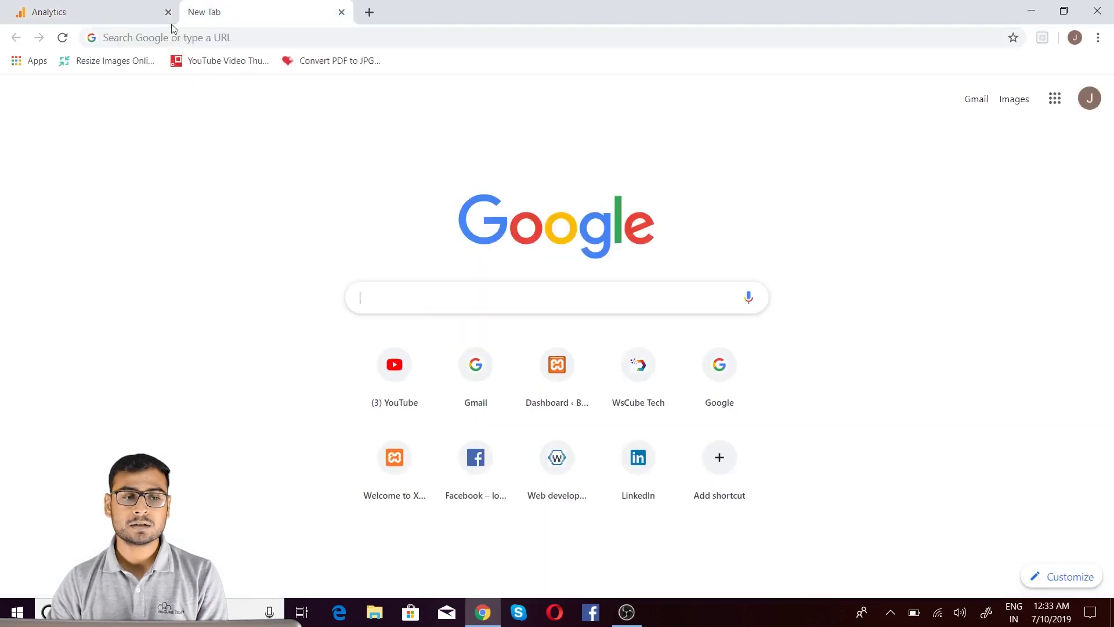
key(ctrl+shift+Tab)
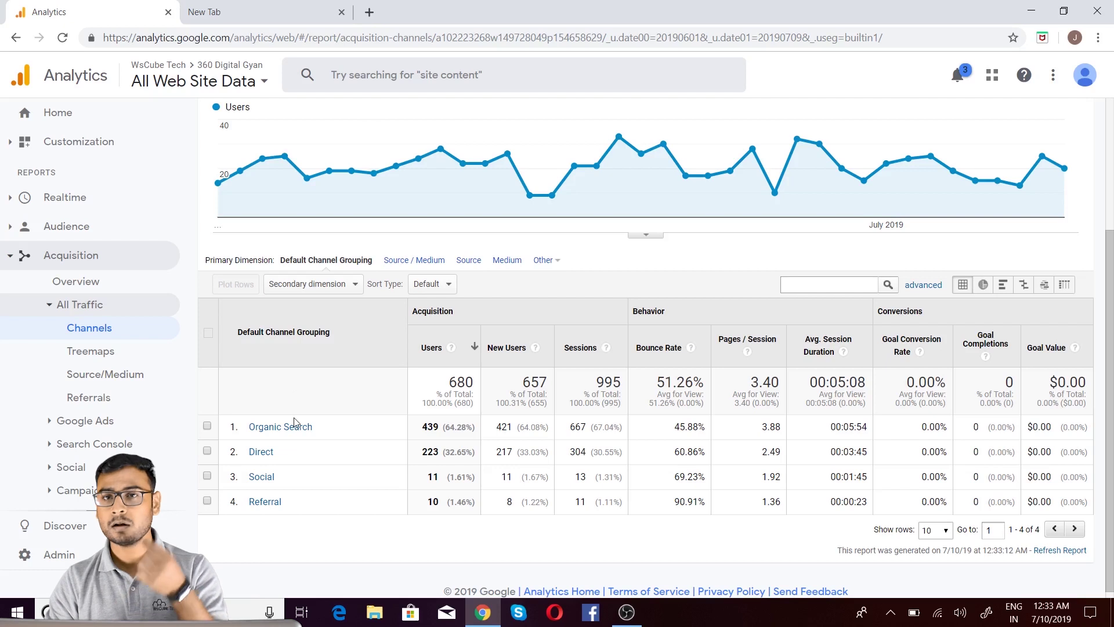
Load 360digitalgyan.com in the empty browser tab and go back to the Channels report in Analytics.
click(250, 13)
click(245, 38)
text(360)
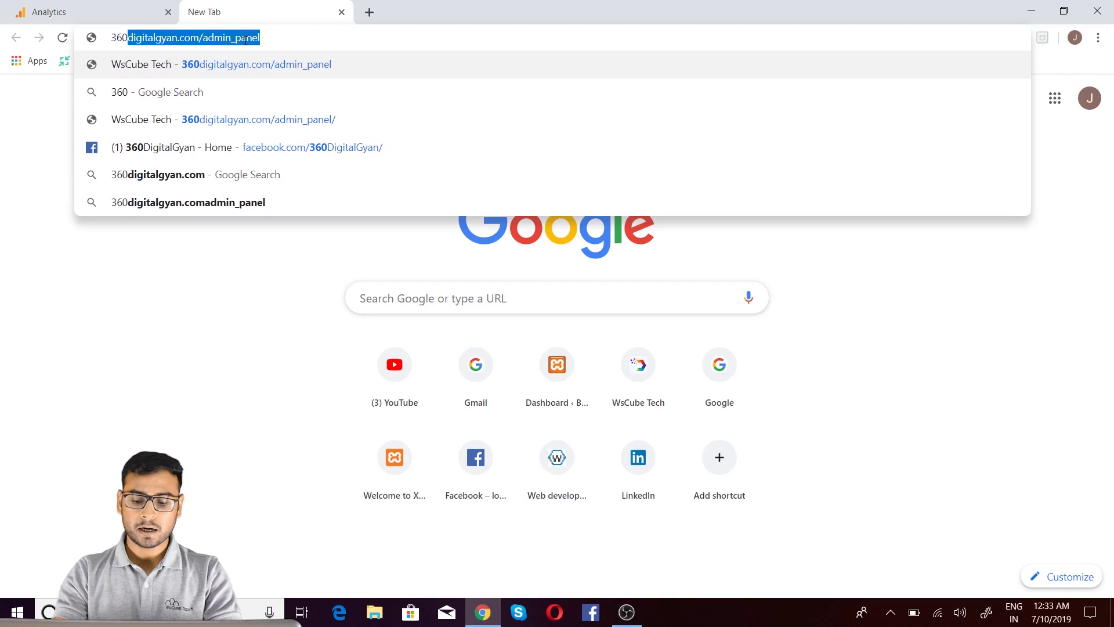
key(Right)
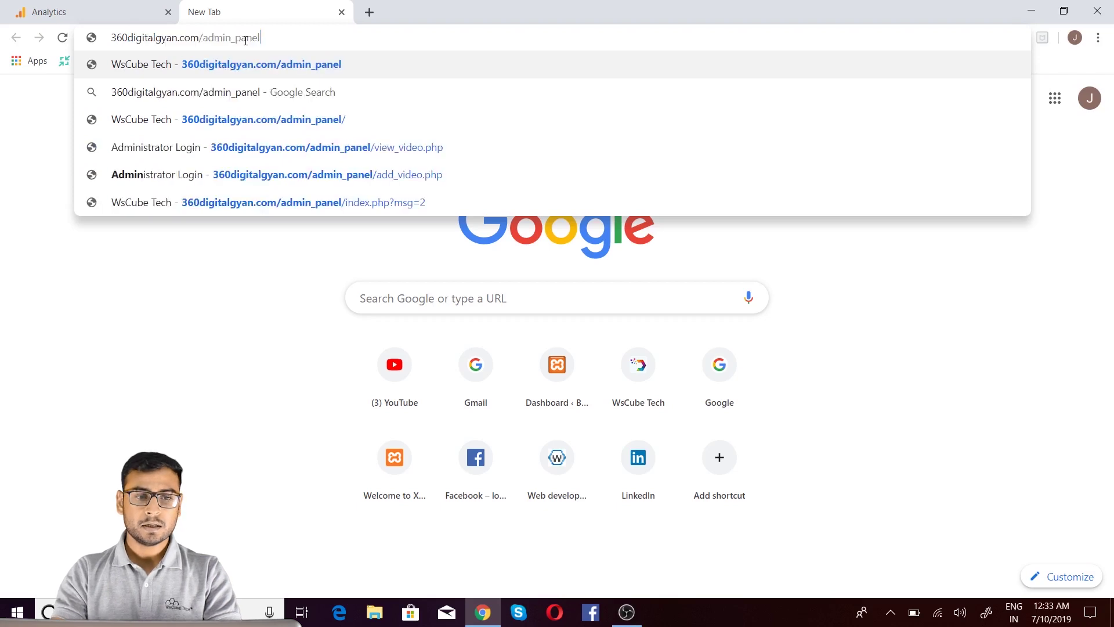
key(BackSpace)
key(BackSpace)
key(BackSpace)
key(BackSpace)
key(BackSpace)
key(BackSpace)
key(BackSpace)
key(BackSpace)
key(BackSpace)
key(BackSpace)
key(BackSpace)
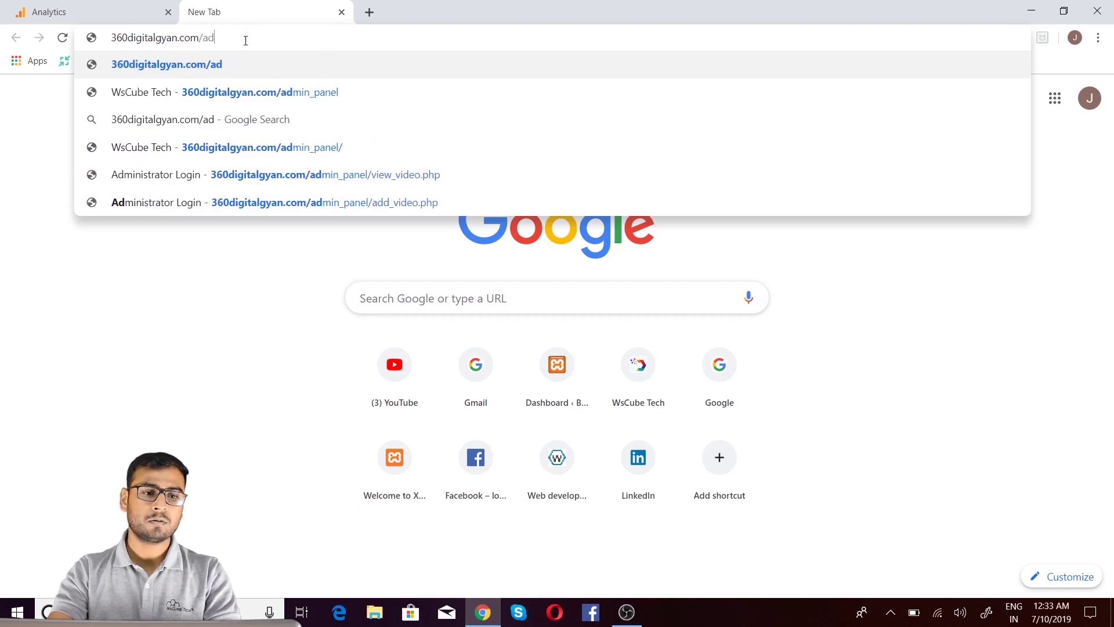
key(Return)
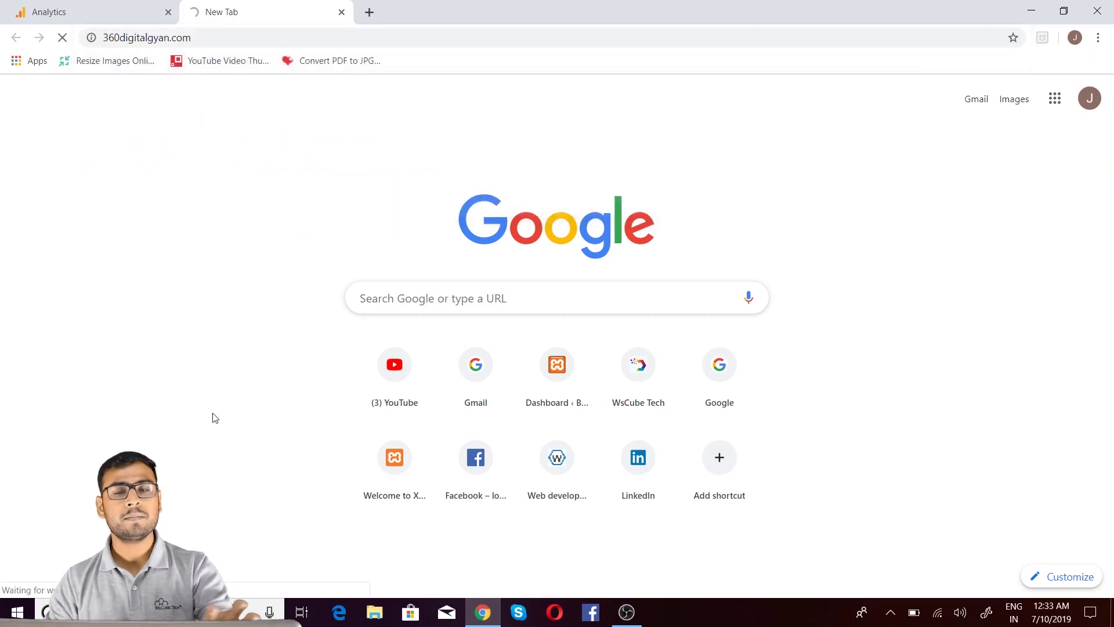
key(ctrl+Tab)
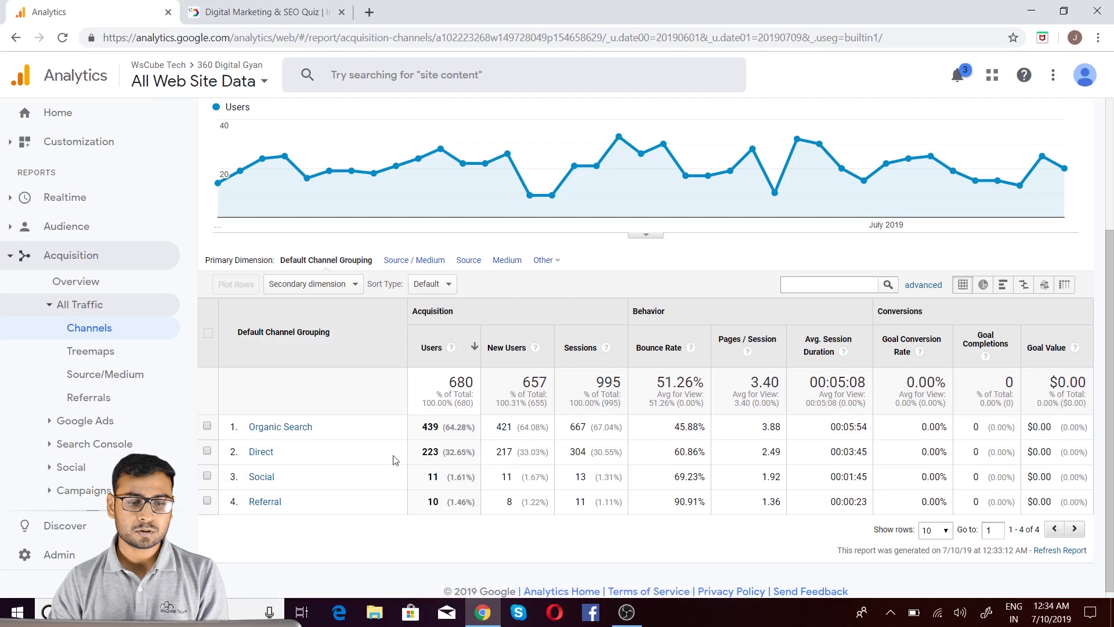
View the segments available to add to the Channels report and close the list without applying any.
scroll(352, 444, up, 3)
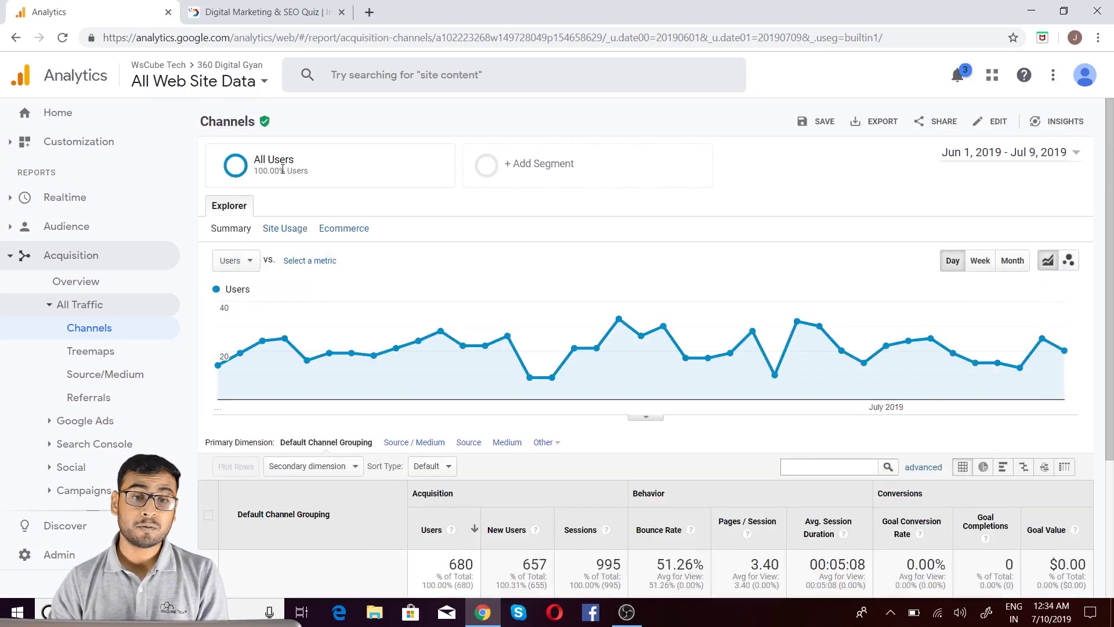
click(613, 183)
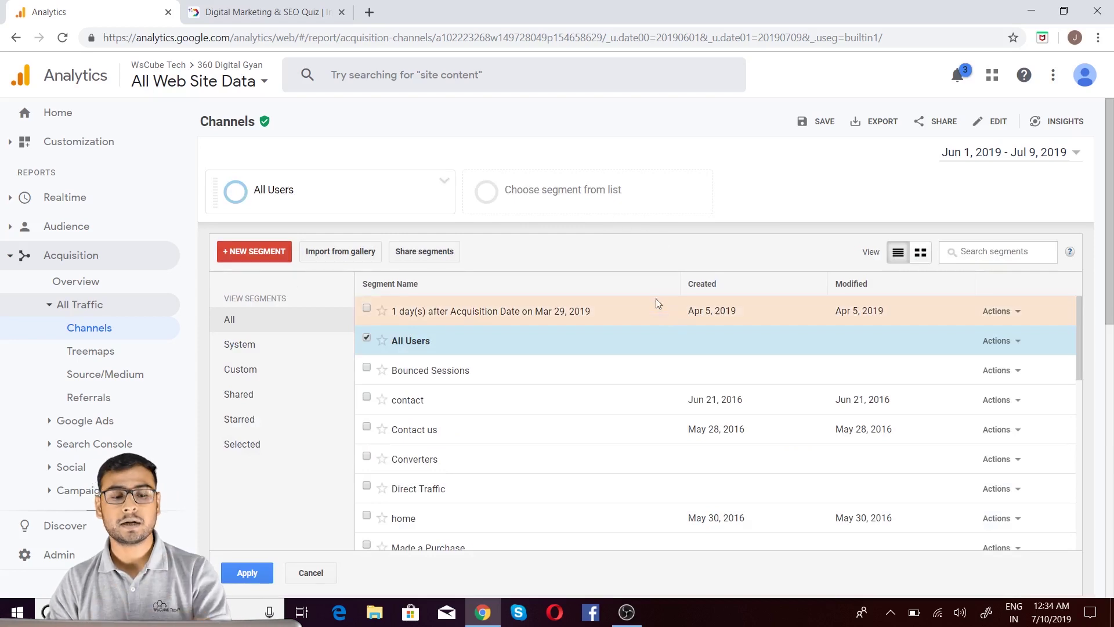
click(311, 573)
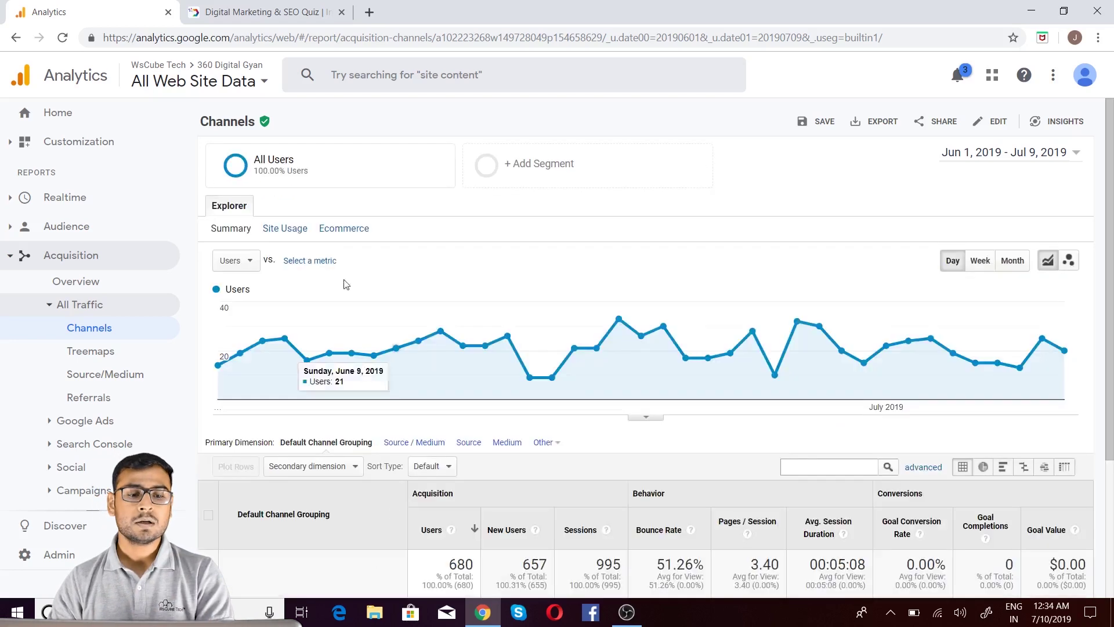
Review the users per channel in the Channels table together with the report's date range.
scroll(861, 435, down, 3)
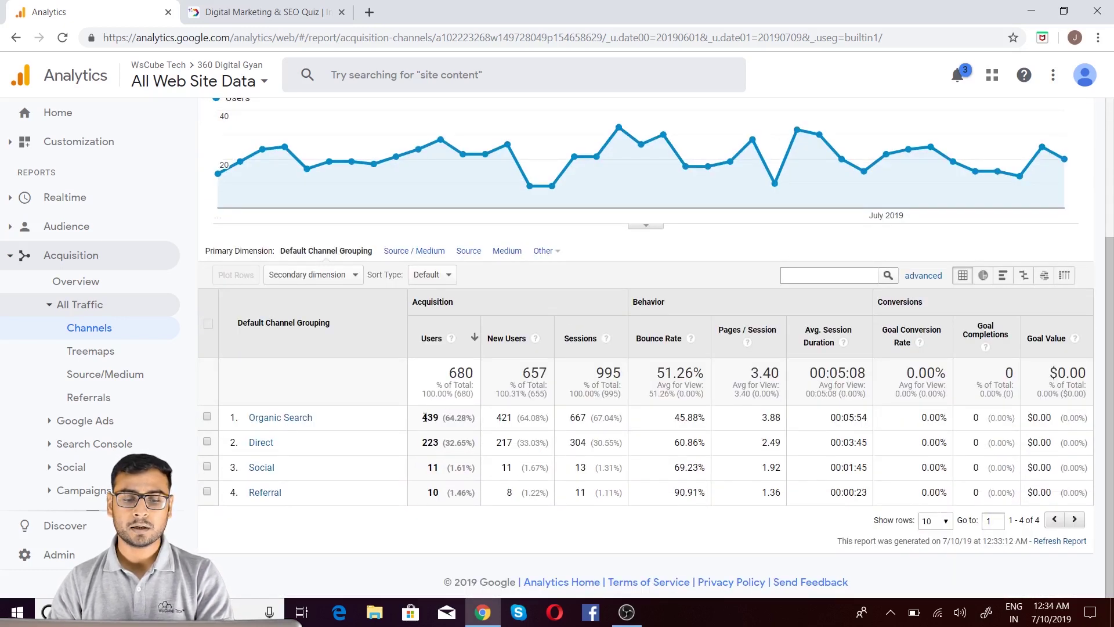
scroll(785, 366, up, 1)
scroll(785, 366, up, 3)
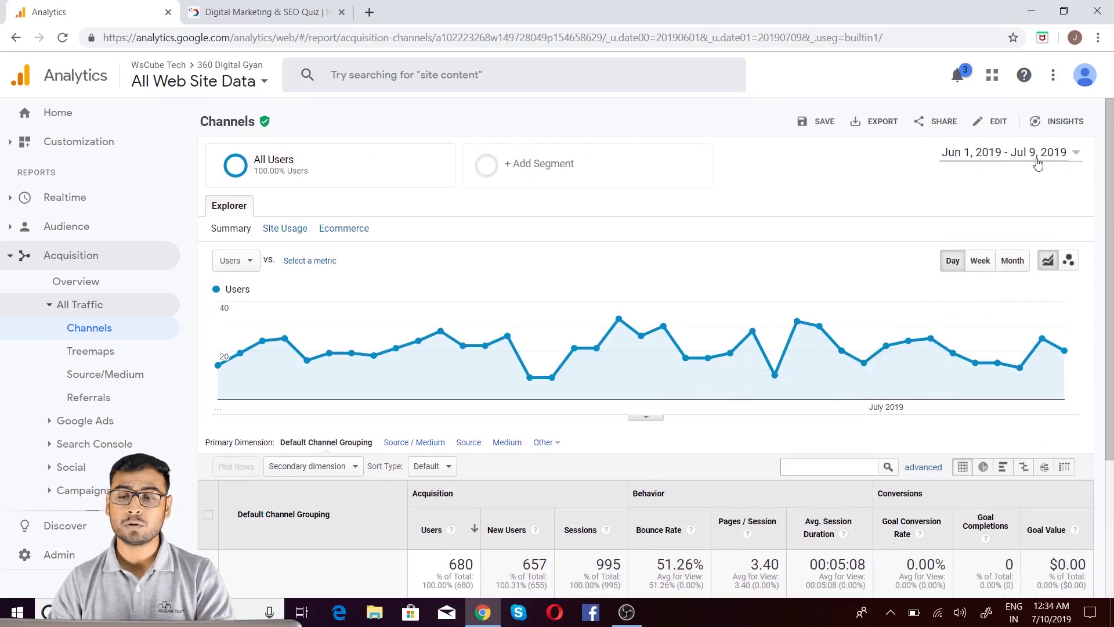
scroll(847, 344, down, 1)
scroll(848, 344, down, 2)
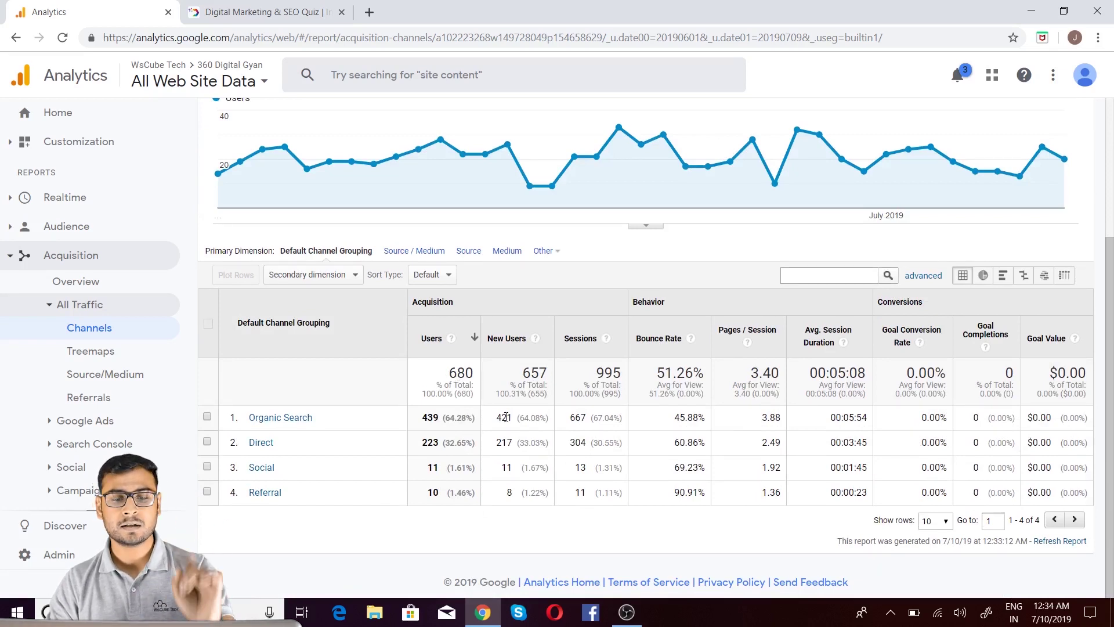
Examine the Organic Search row's sessions, bounce rate, pages per session and average session duration.
triple_click(578, 417)
drag(587, 418, 570, 417)
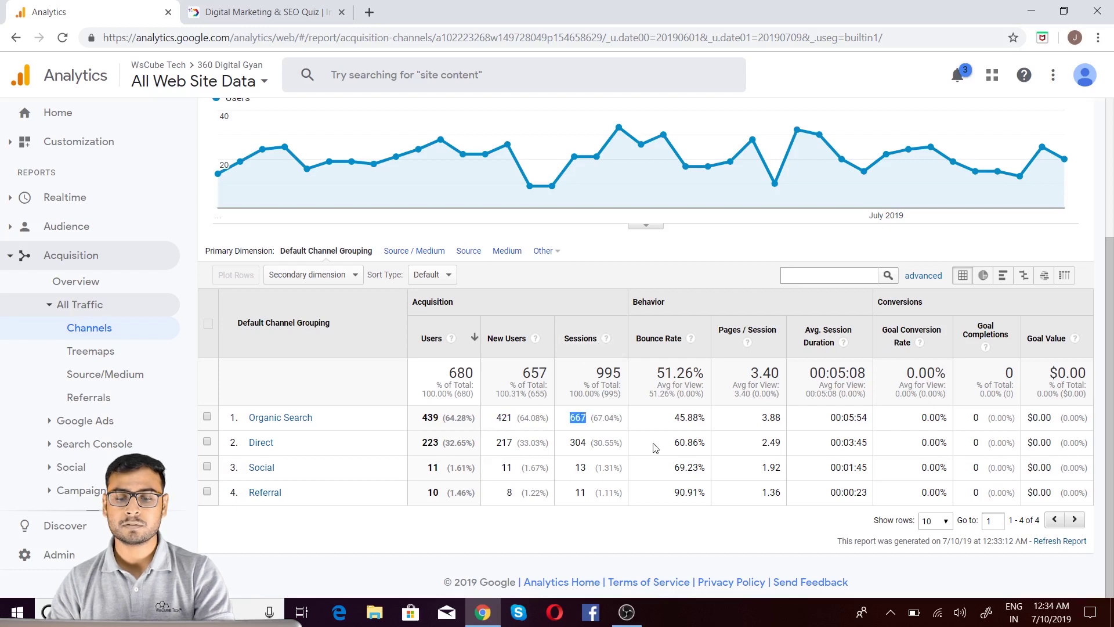
double_click(688, 418)
double_click(771, 417)
click(842, 418)
double_click(848, 417)
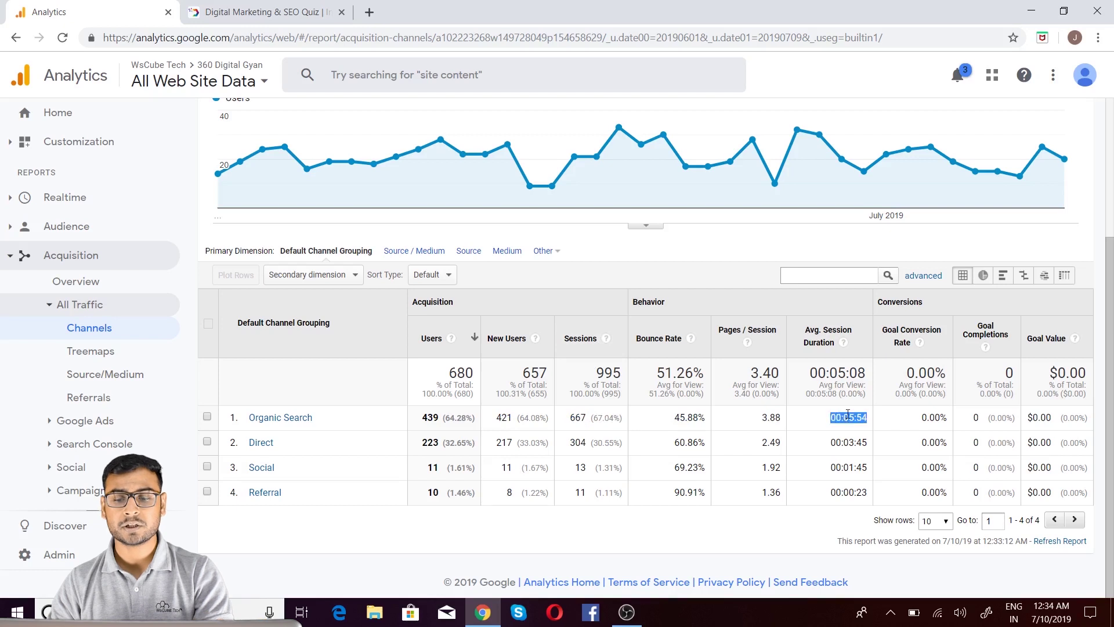
click(852, 413)
double_click(853, 417)
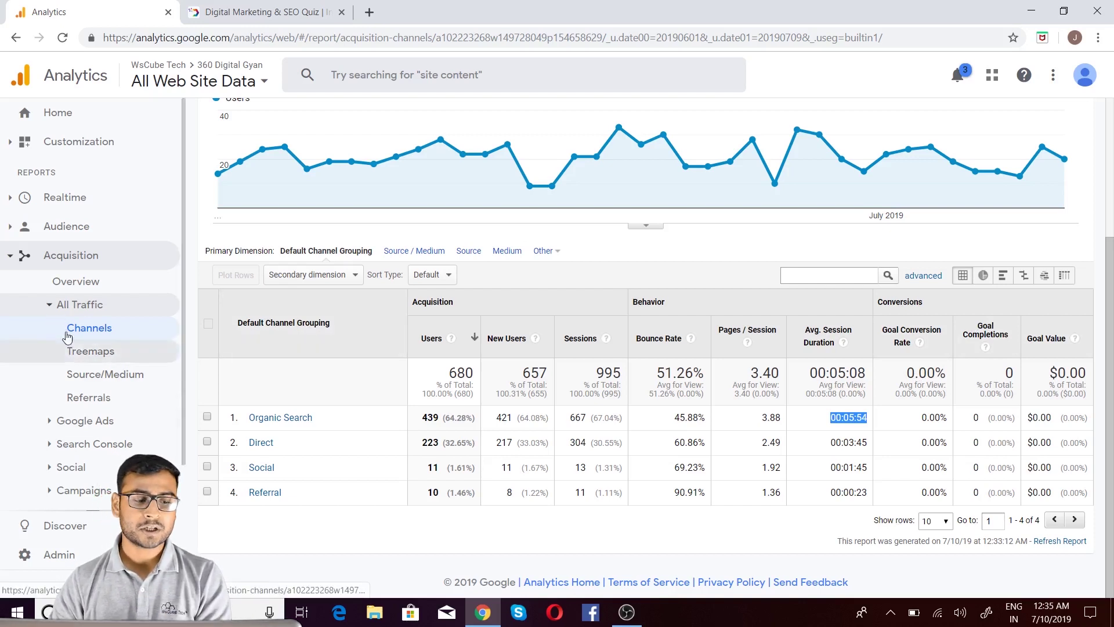
Open the Treemaps report under All Traffic and look through its treemap and channel table.
click(100, 349)
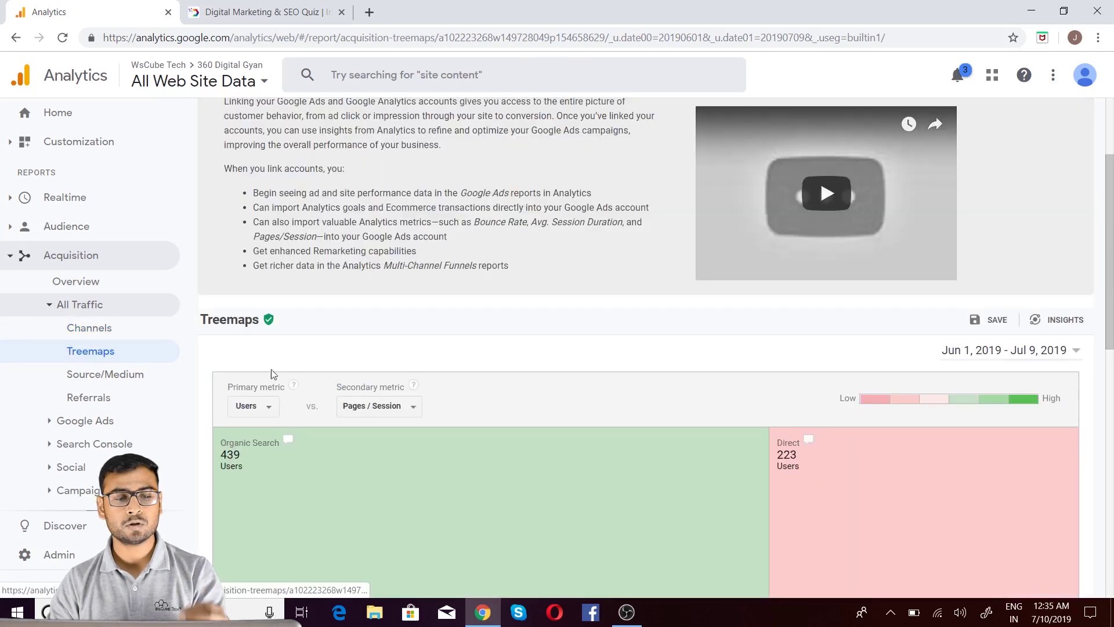
scroll(659, 425, down, 10)
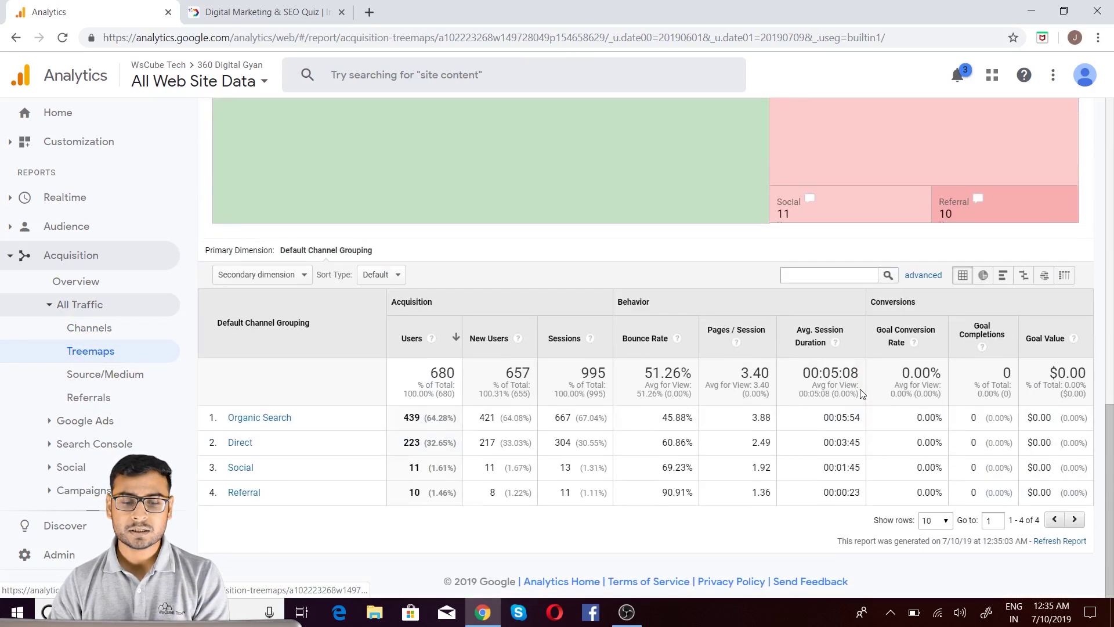
scroll(539, 302, up, 5)
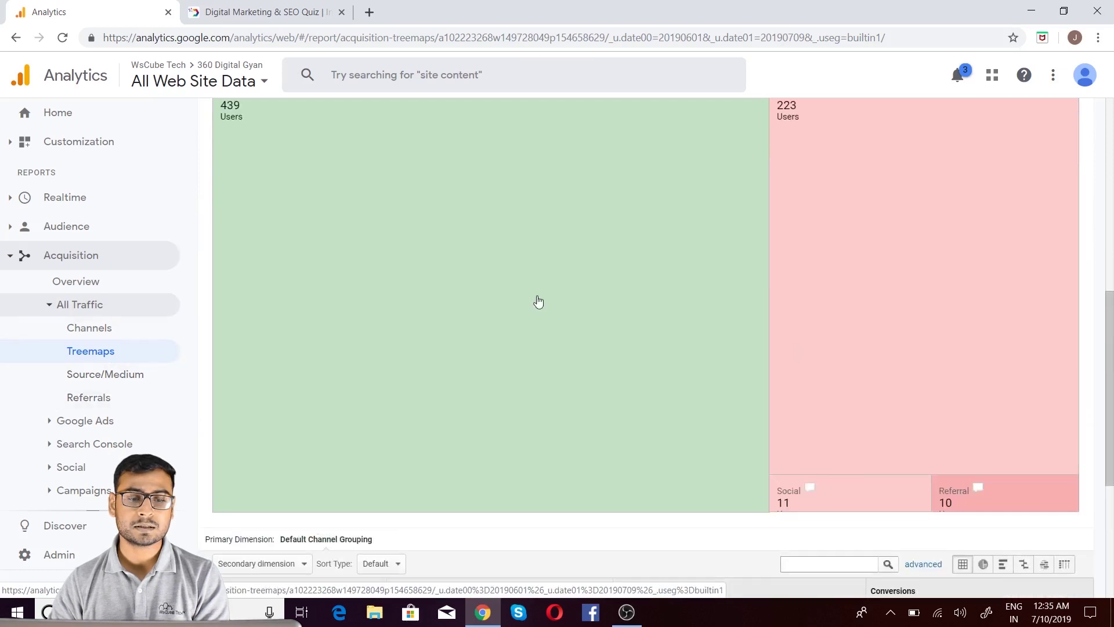
scroll(538, 302, up, 8)
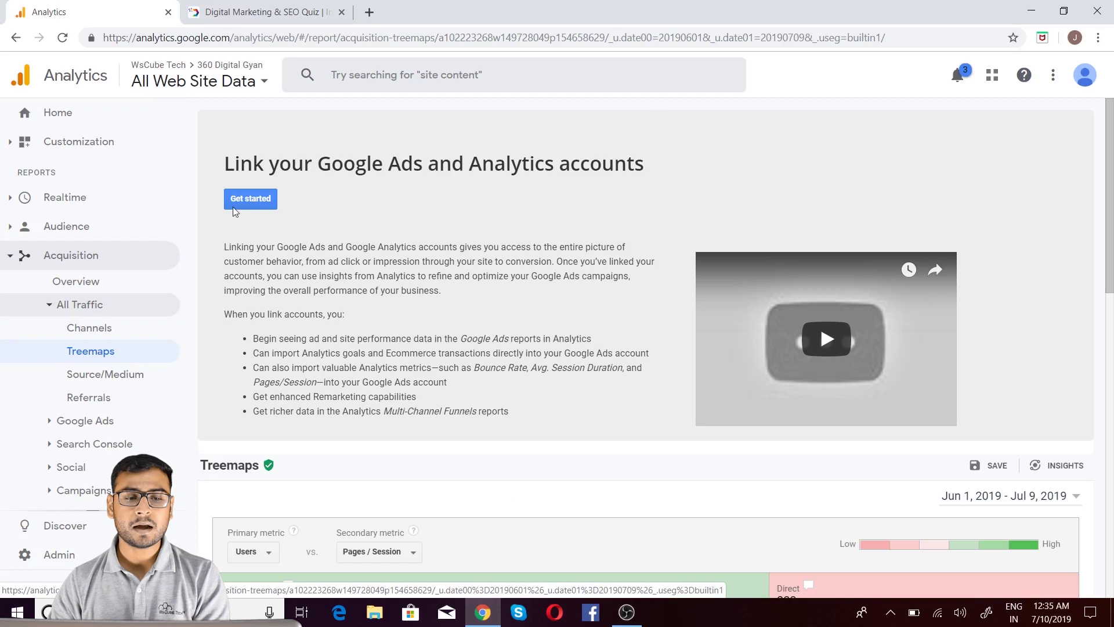
Read the section on linking Google Ads and Analytics accounts above the treemap, highlighting its heading.
double_click(293, 164)
triple_click(505, 165)
click(612, 163)
drag(612, 163, 378, 190)
click(476, 225)
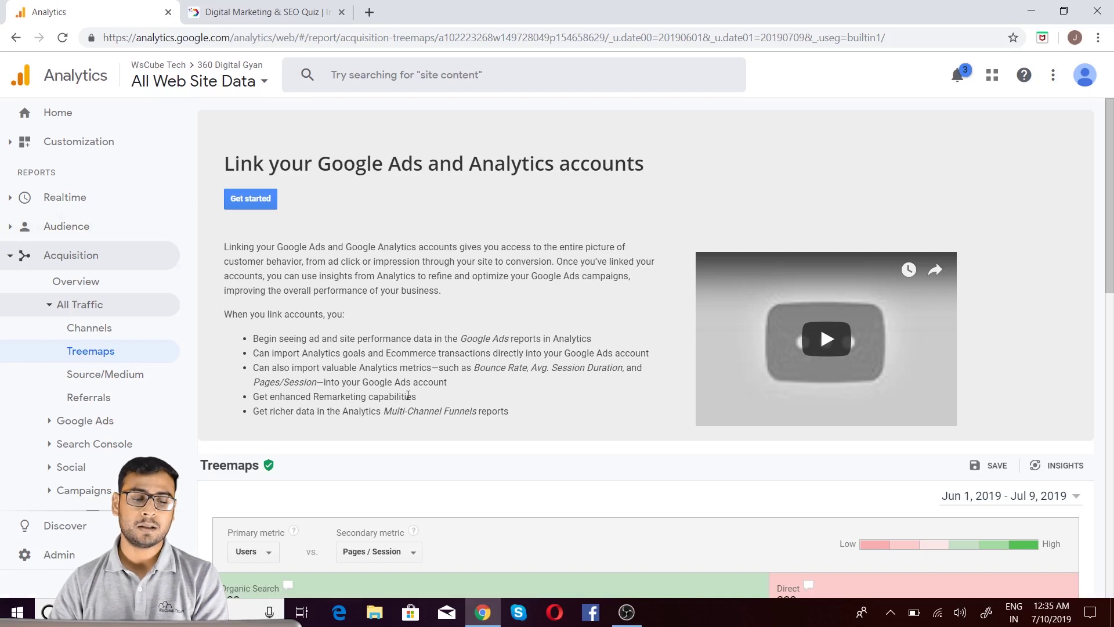
Examine the Organic Search, Direct, Social and Referral blocks of the treemap against the low-to-high colour scale.
scroll(433, 359, down, 7)
scroll(442, 280, up, 1)
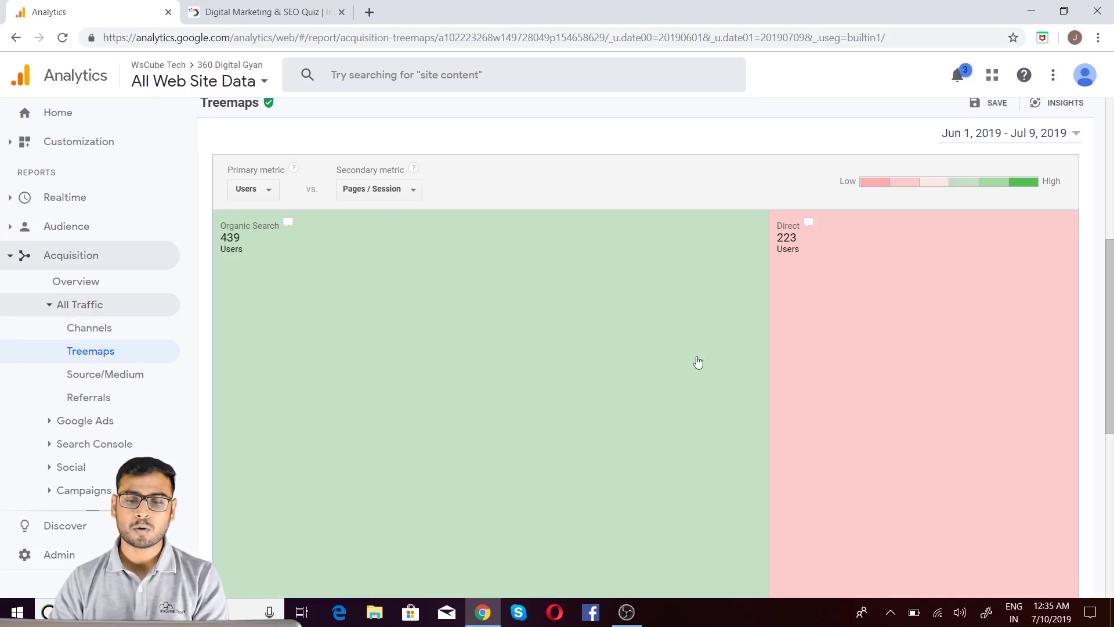
scroll(698, 360, down, 2)
scroll(711, 371, up, 2)
scroll(713, 329, down, 1)
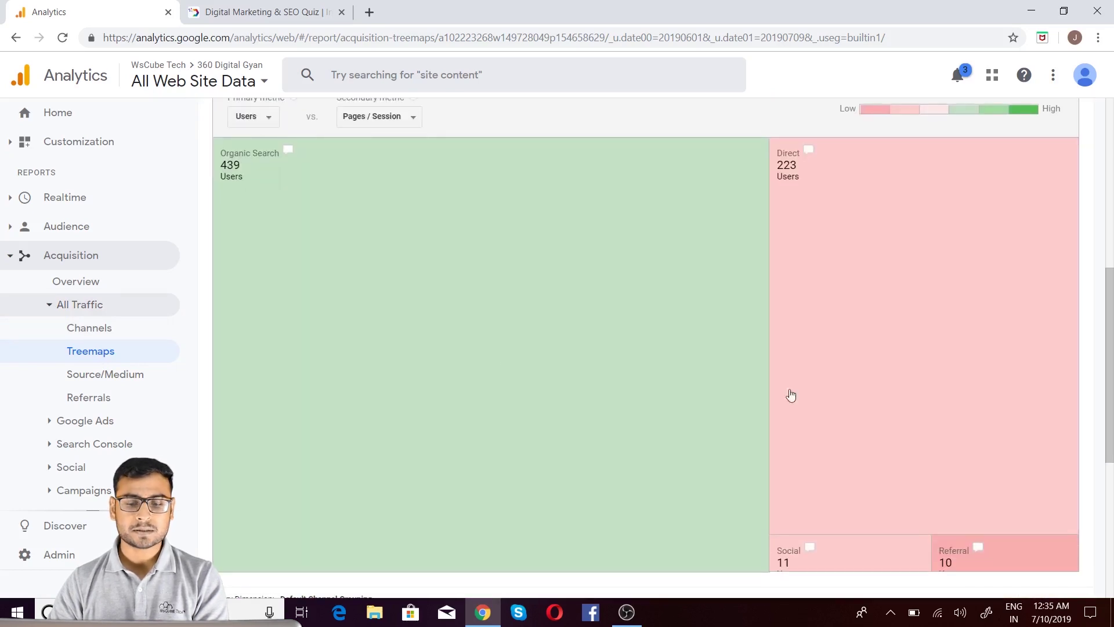
scroll(929, 355, up, 2)
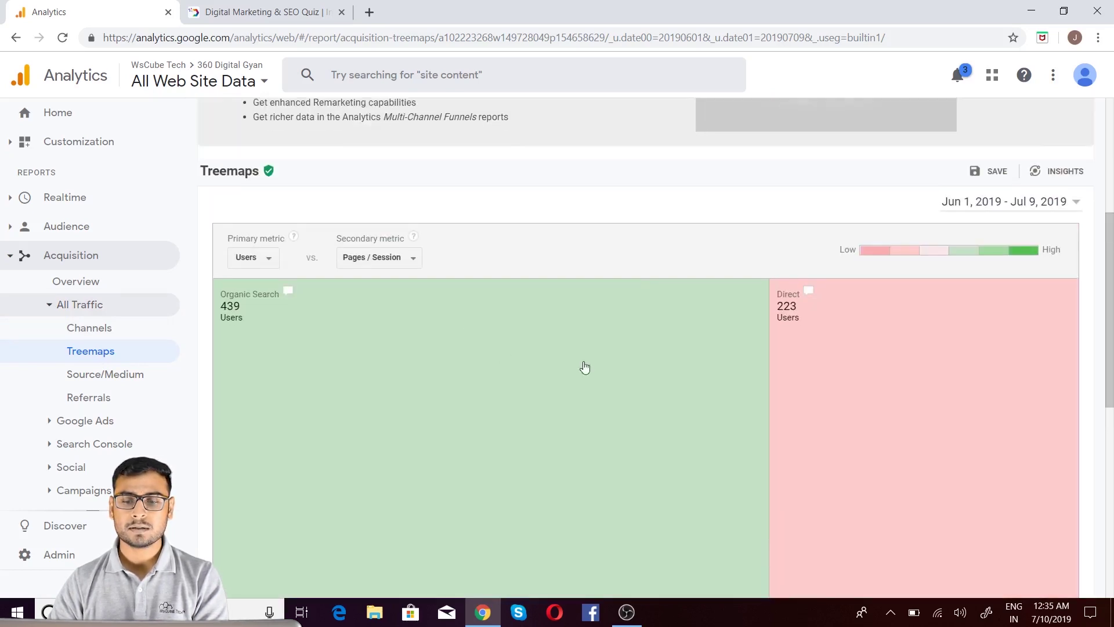
scroll(504, 358, down, 4)
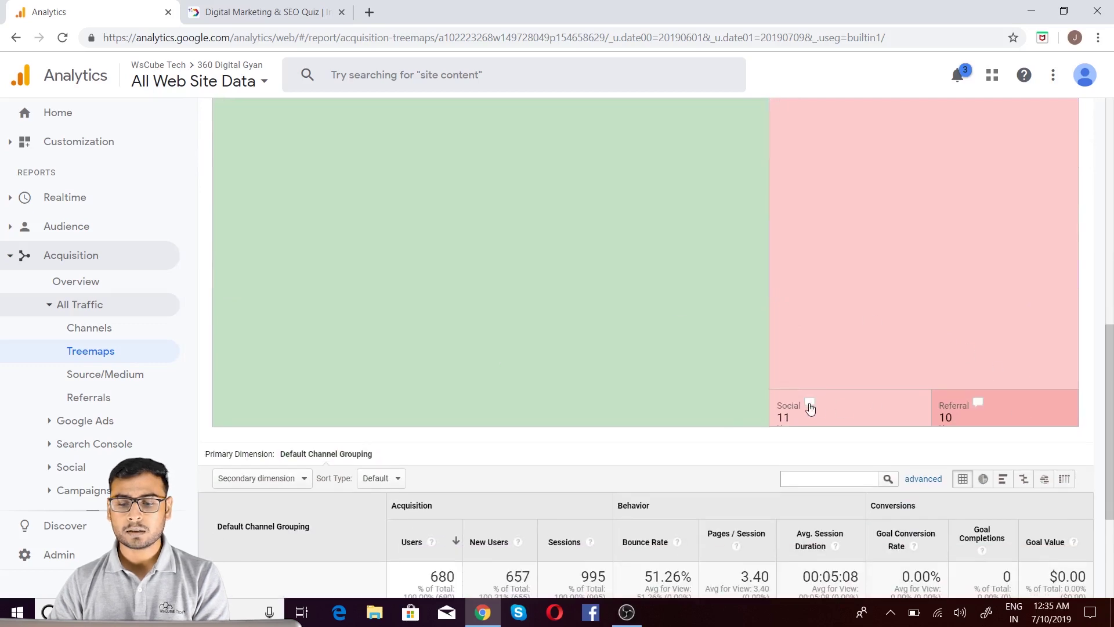
scroll(577, 296, up, 4)
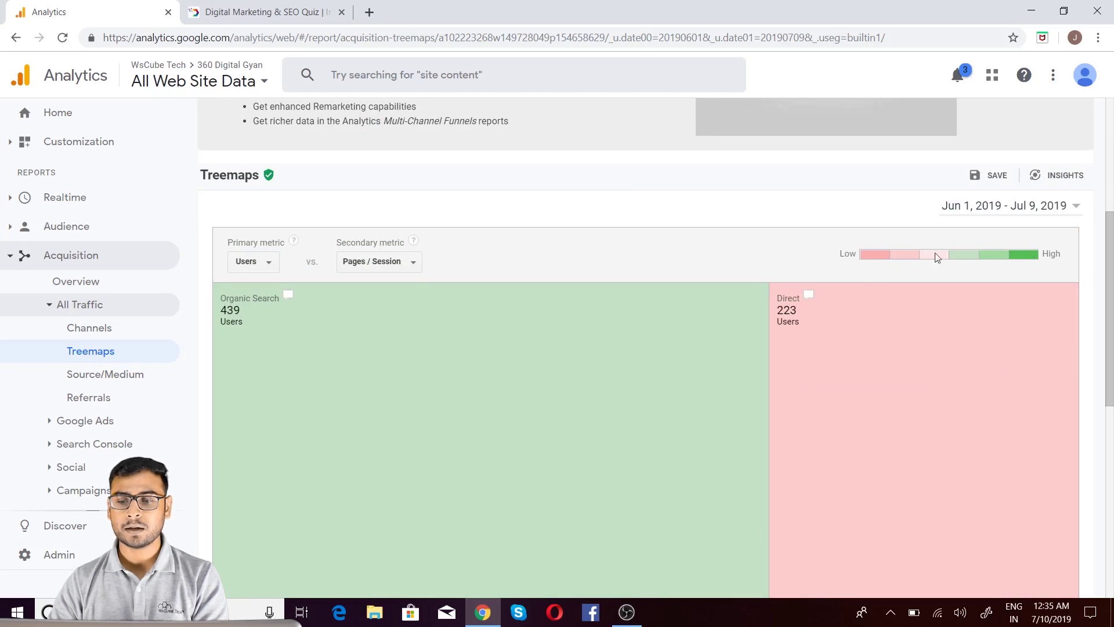
scroll(895, 268, down, 6)
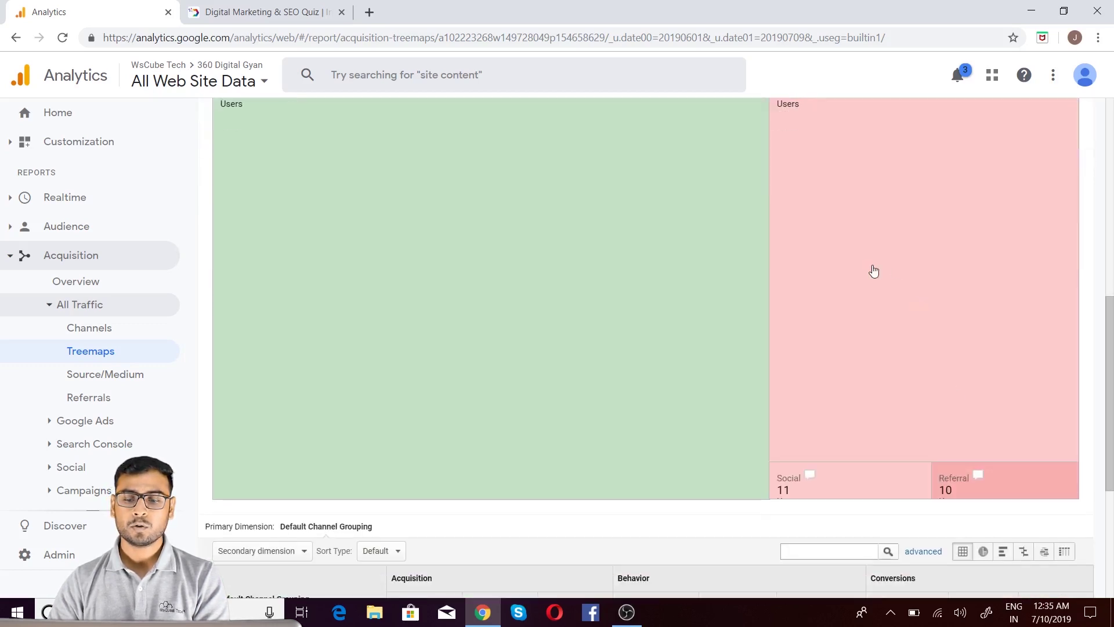
Look through the channel table below the treemap and the metric settings above it.
scroll(939, 233, down, 2)
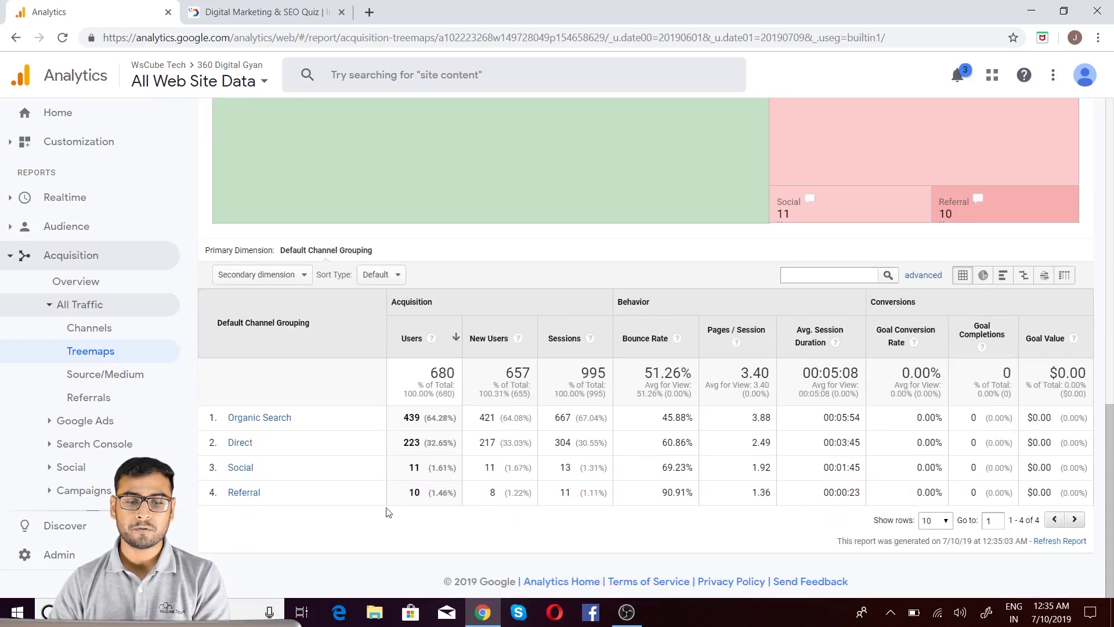
scroll(693, 169, up, 4)
scroll(862, 327, up, 3)
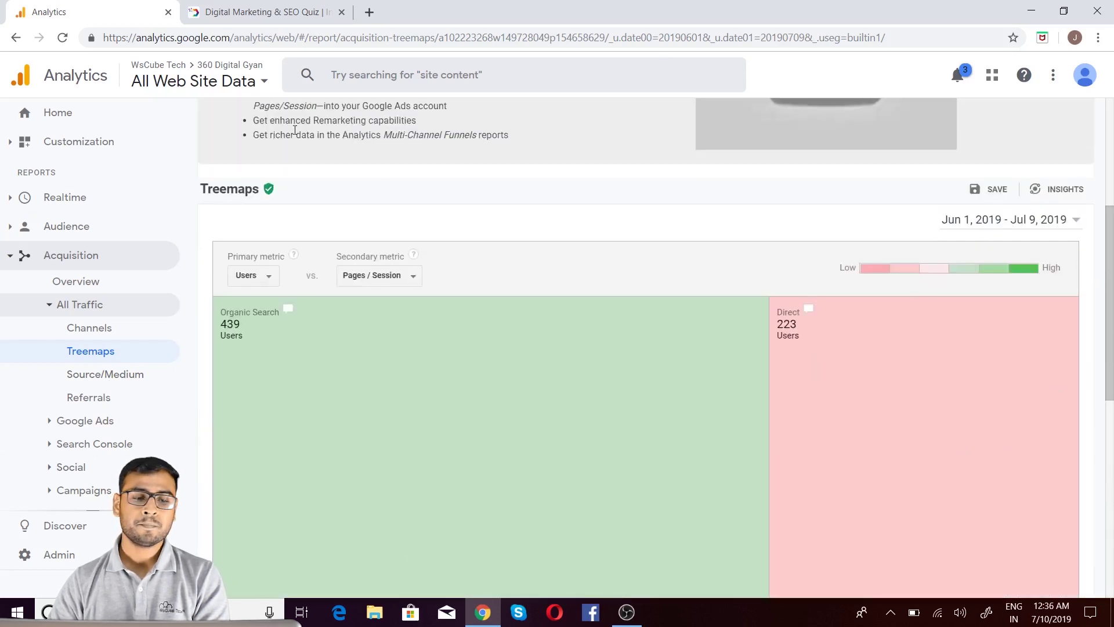
scroll(591, 315, down, 1)
Open the Source/Medium report under All Traffic and highlight the bing / organic row's users.
click(135, 374)
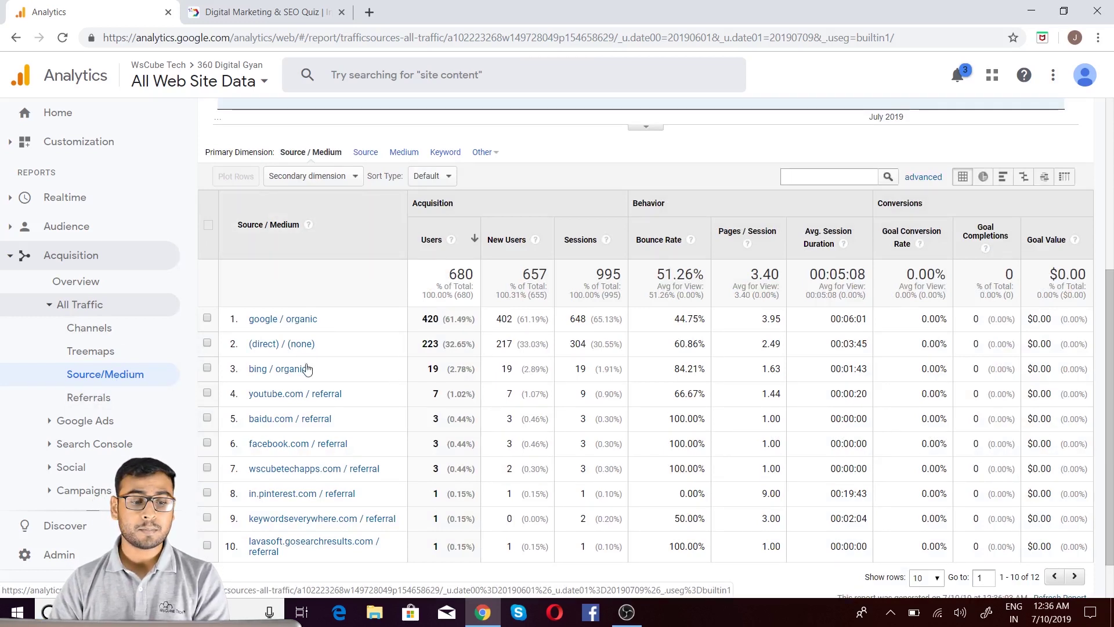
triple_click(438, 370)
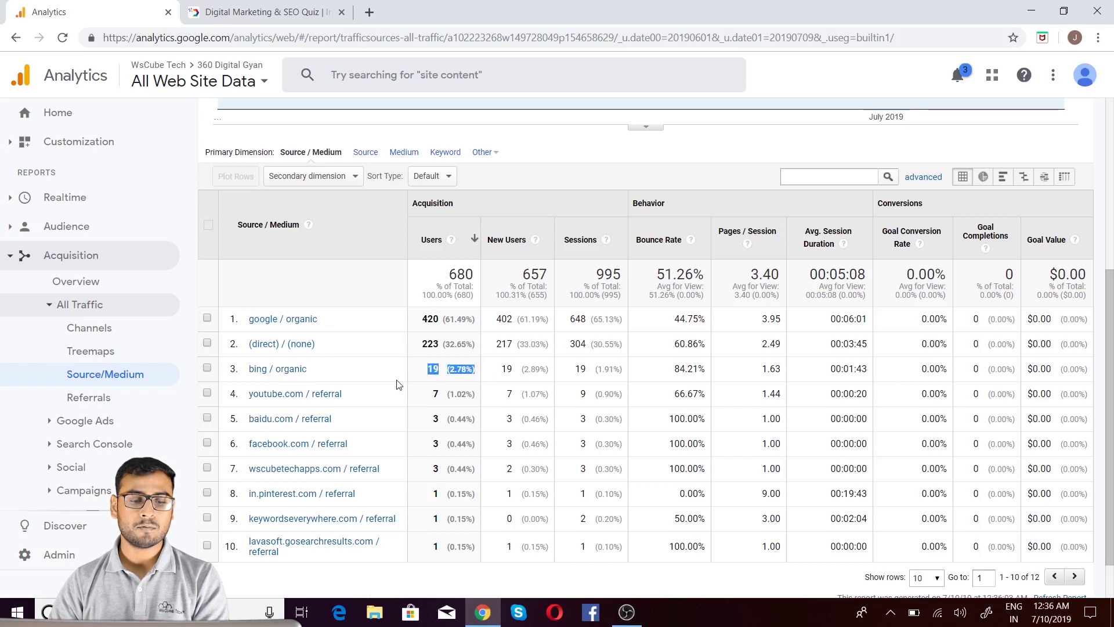
click(417, 381)
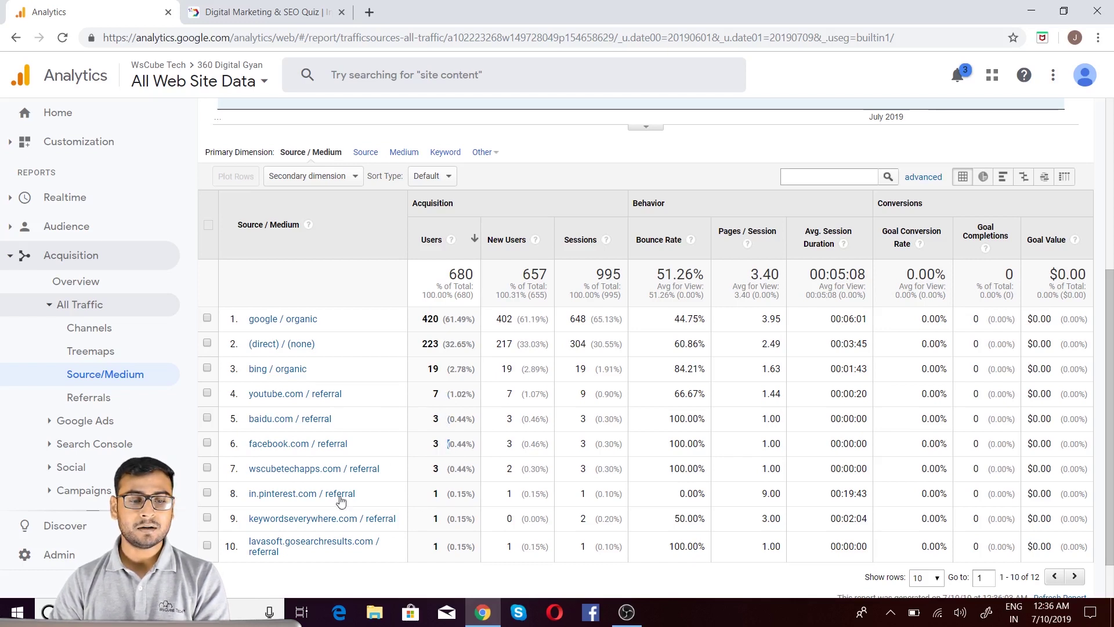
Change the report's date range to May 1, 2019 through Jul 9, 2019.
scroll(997, 444, up, 5)
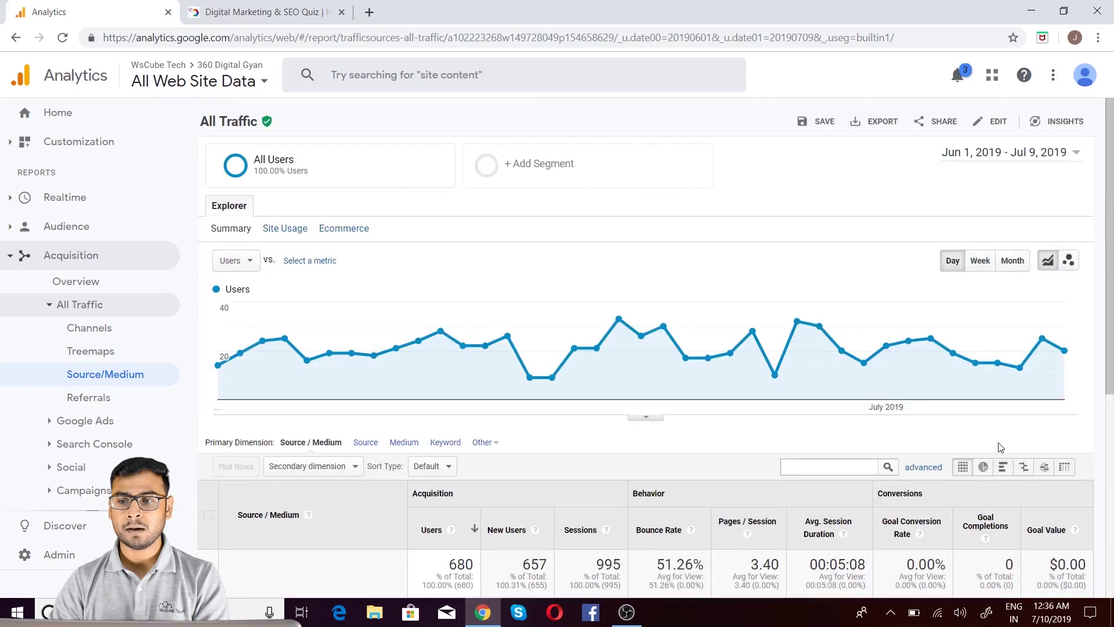
click(1002, 163)
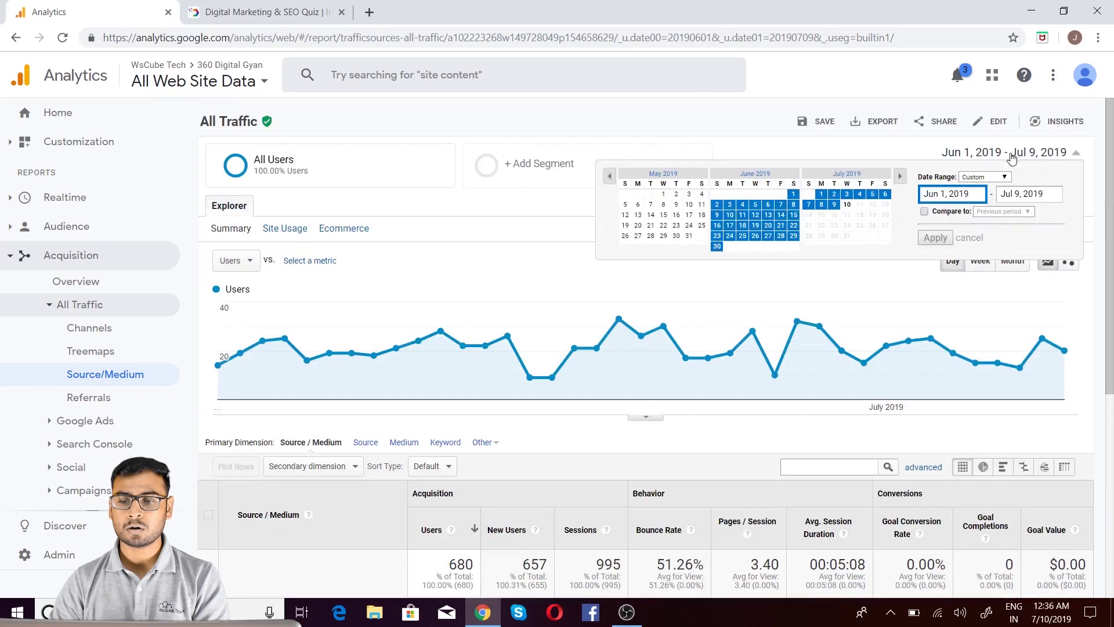
click(663, 195)
click(935, 238)
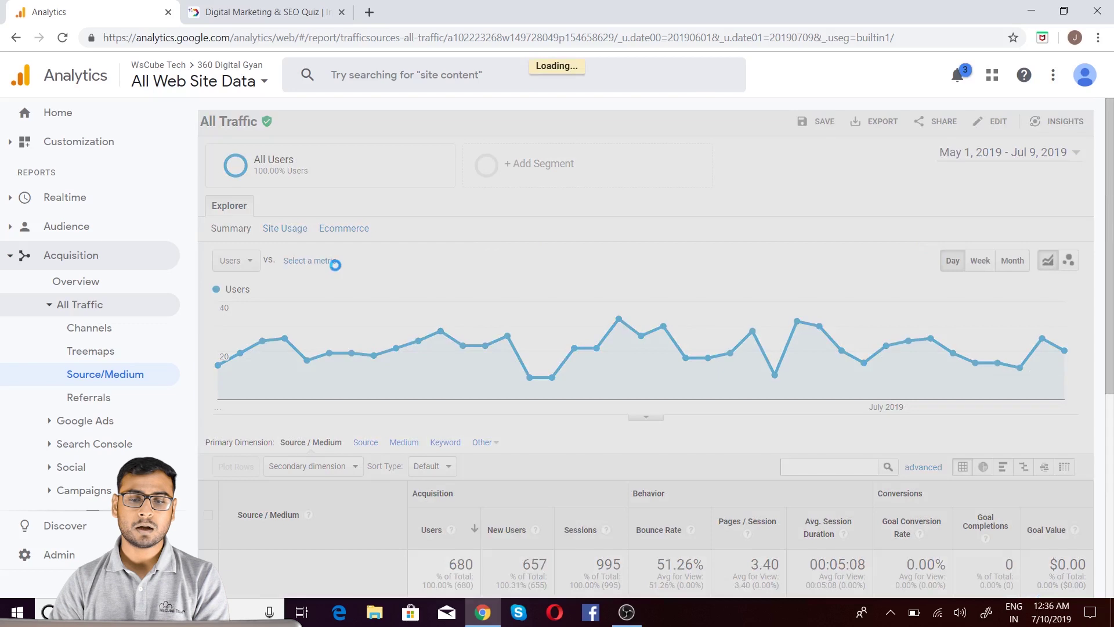
Examine the users per source in the Source/Medium table, highlighting the youtube.com / referral row's user count.
scroll(335, 264, down, 6)
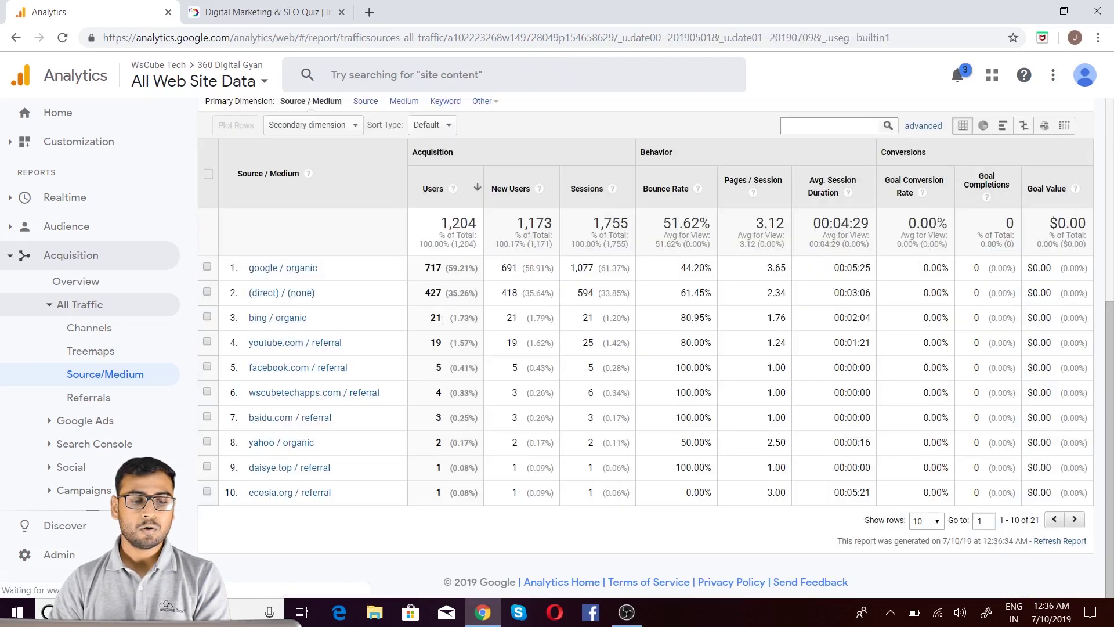
scroll(735, 353, up, 6)
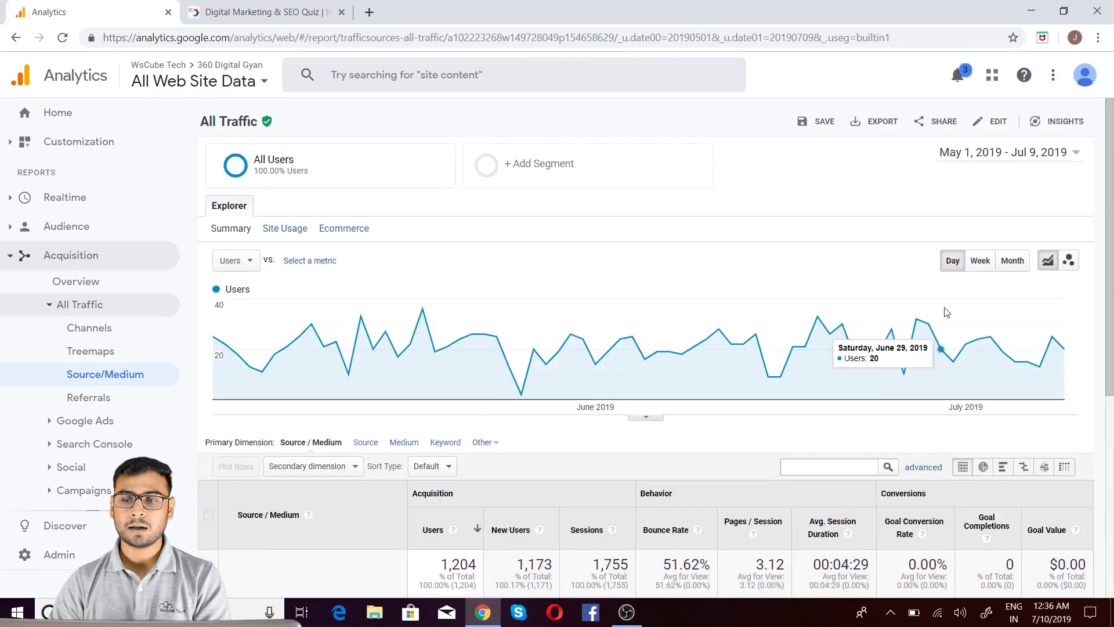
scroll(406, 349, down, 5)
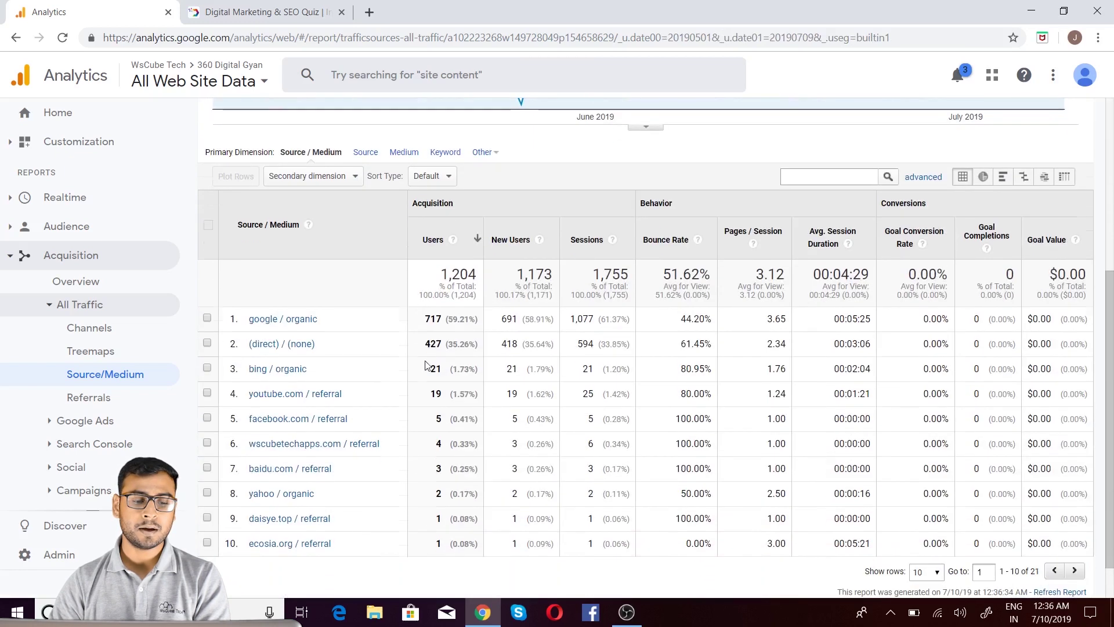
scroll(412, 422, down, 1)
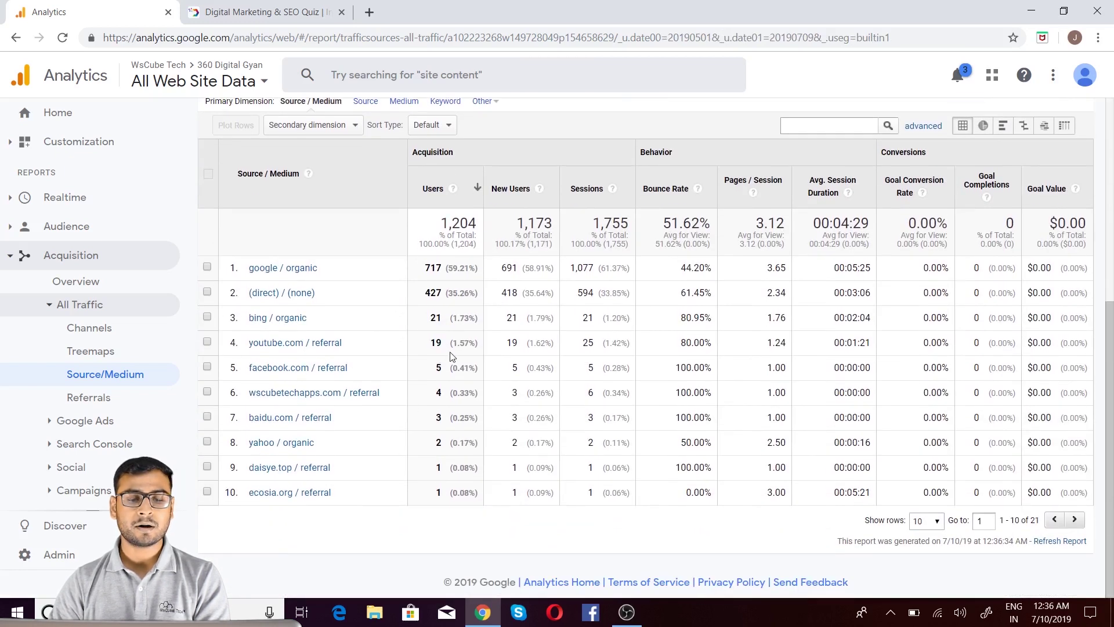
double_click(436, 342)
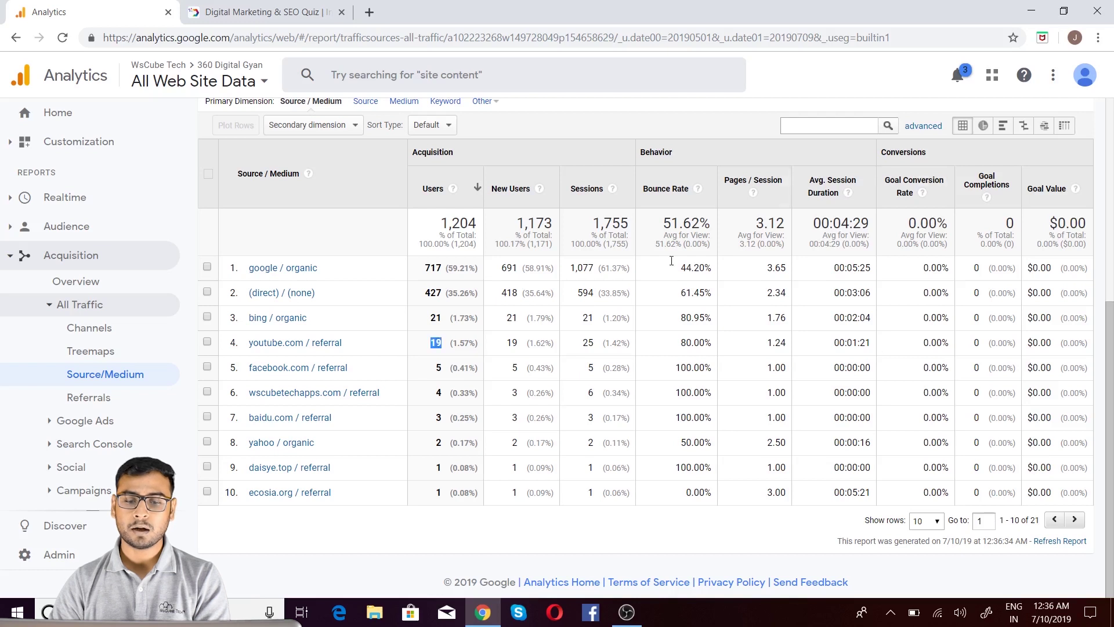
click(1019, 273)
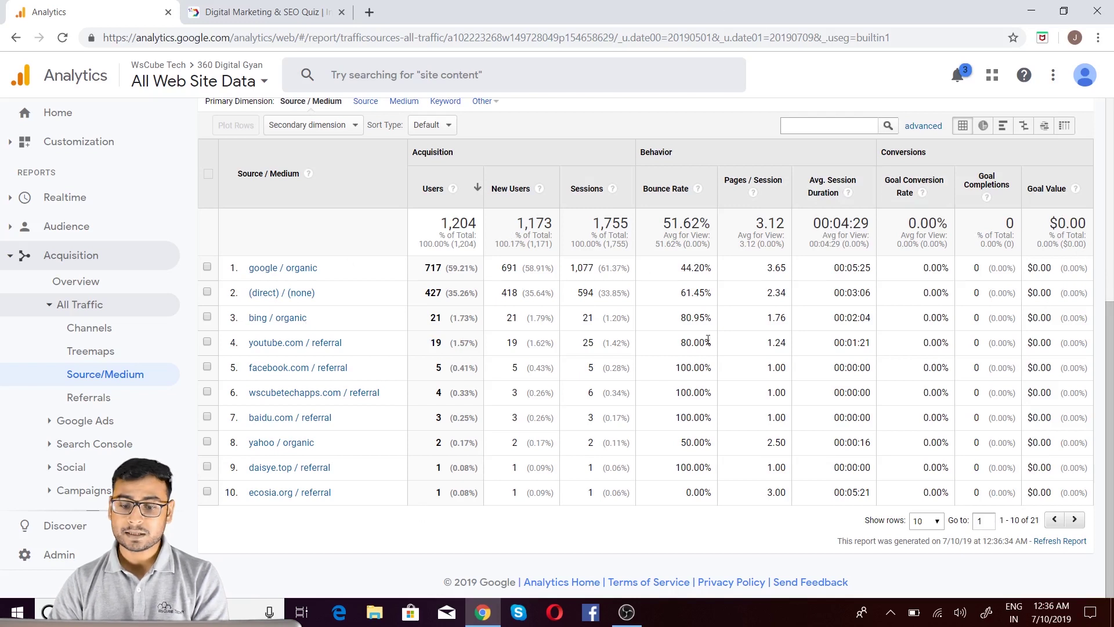
Compare the bounce rates of the bing / organic and google / organic rows.
drag(680, 318, 731, 328)
click(671, 321)
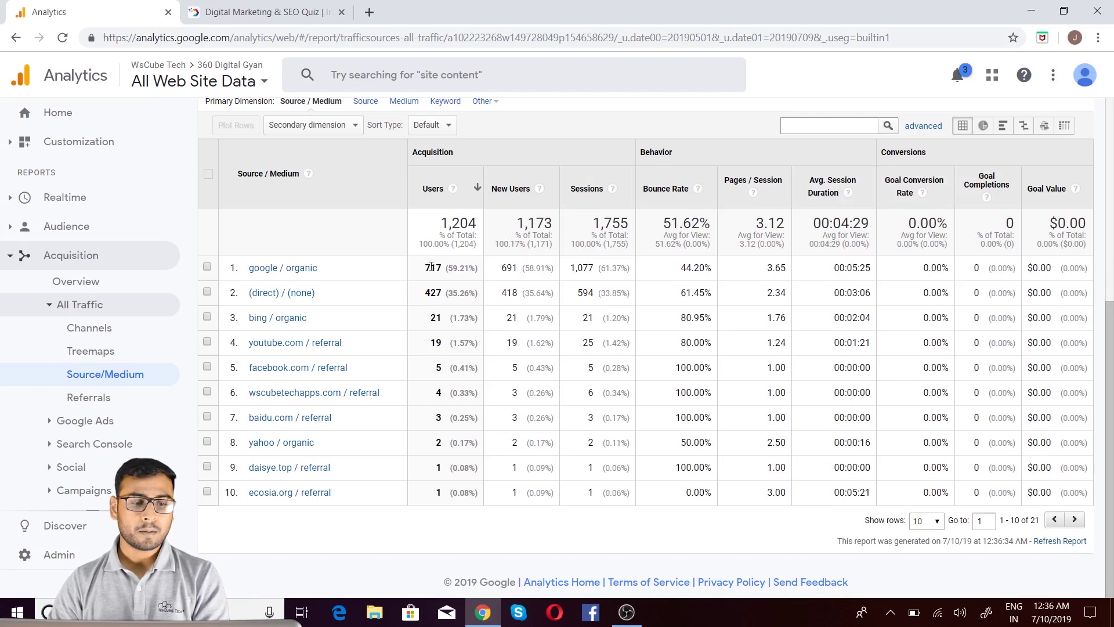
double_click(688, 268)
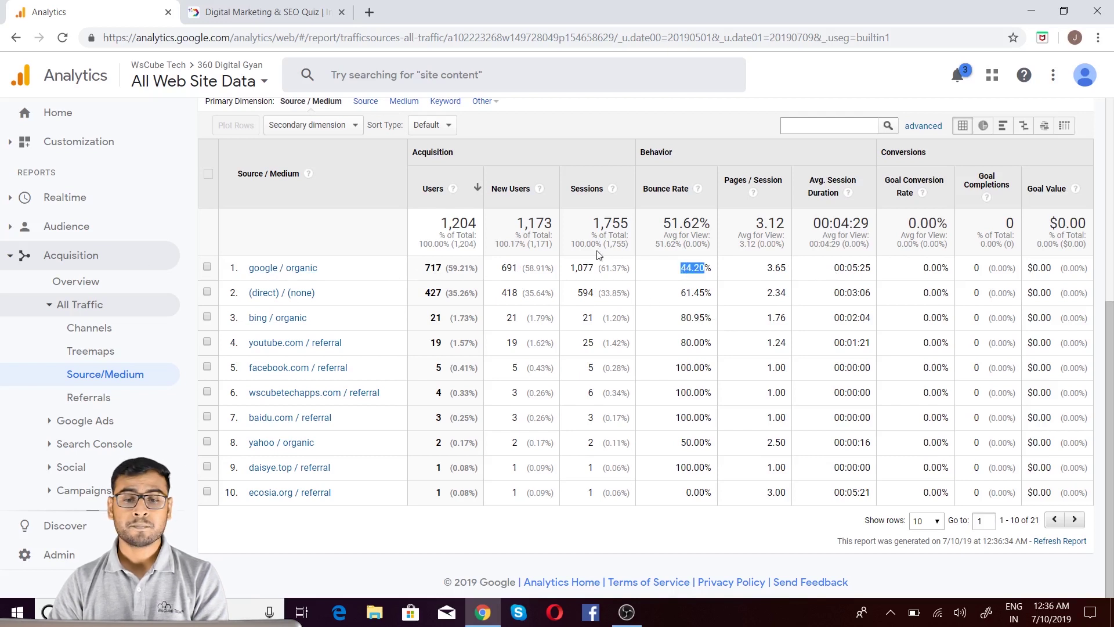
double_click(707, 268)
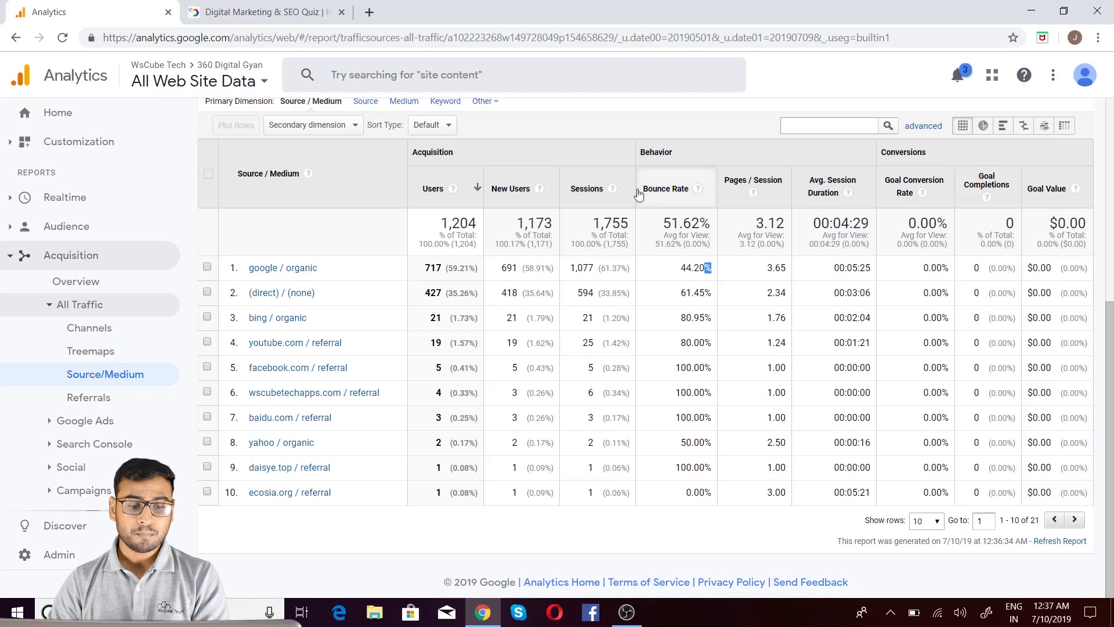
Examine the facebook.com / referral row's bounce rate together with its users, new users and sessions.
double_click(689, 368)
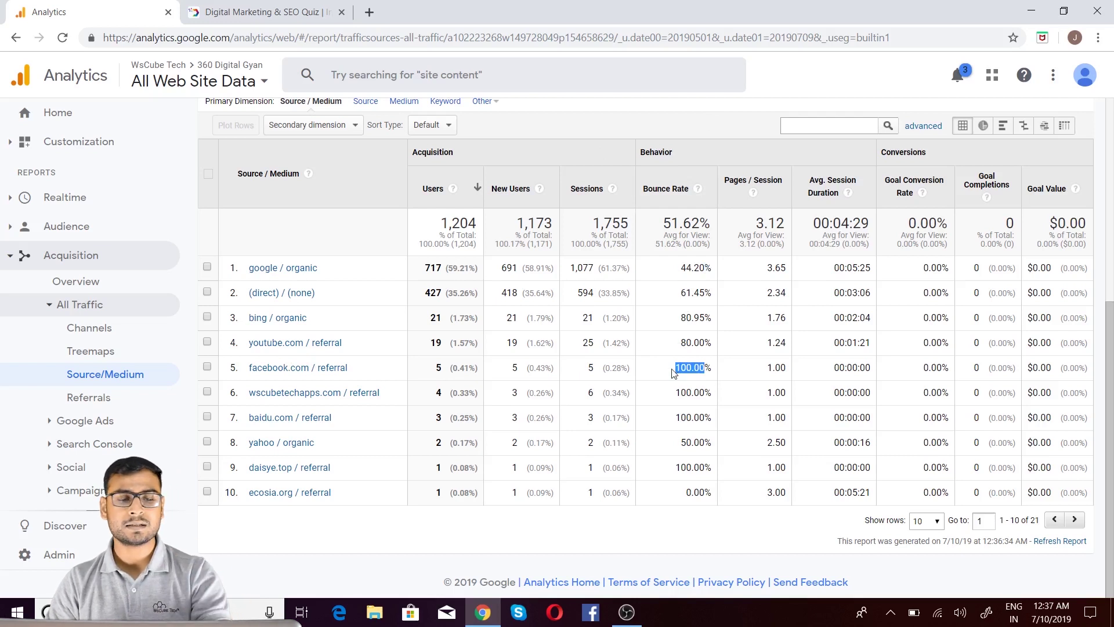
drag(436, 368, 631, 368)
click(632, 372)
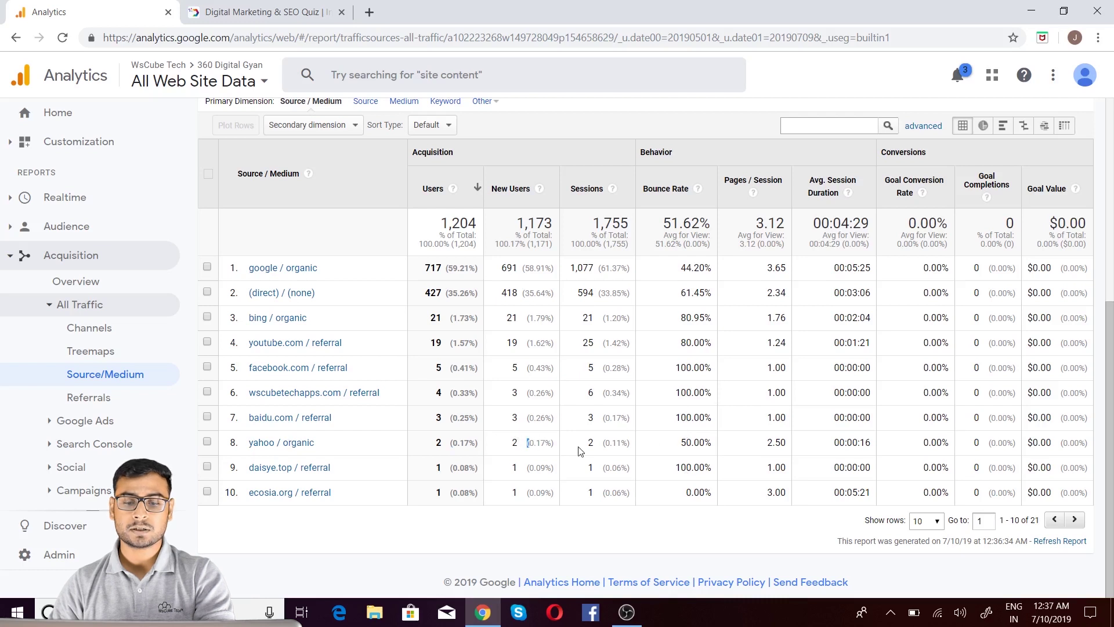
Highlight the yahoo / organic row's bounce rate and pages per session.
double_click(685, 444)
double_click(682, 444)
double_click(676, 449)
click(779, 443)
double_click(779, 443)
click(782, 446)
double_click(783, 446)
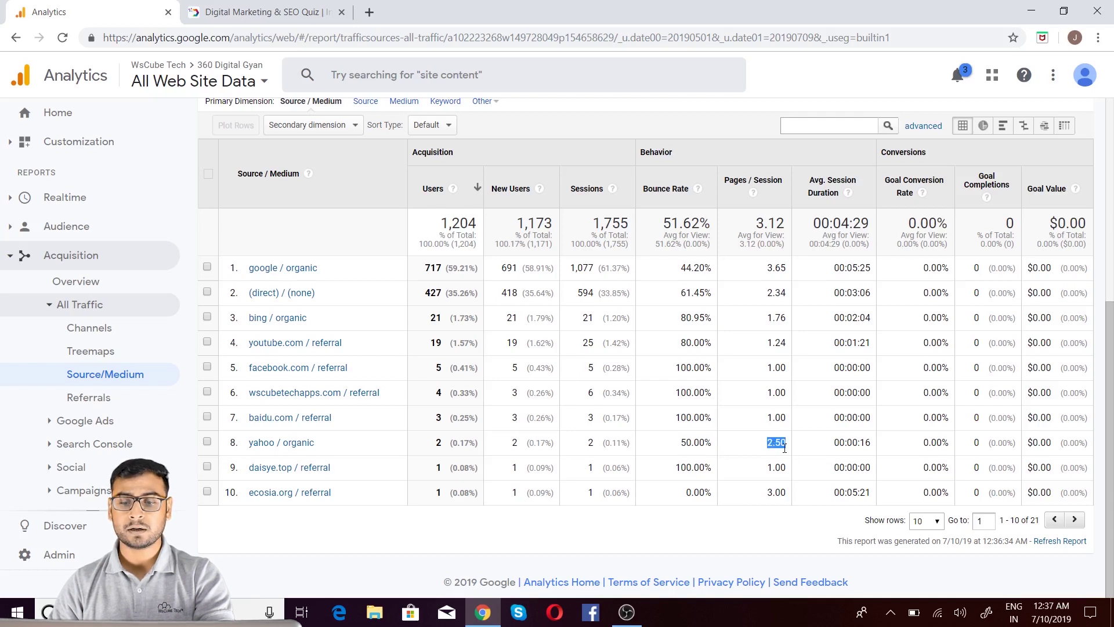
Compare the pages per session of the google / organic, ecosia.org / referral and yahoo / organic rows.
double_click(777, 268)
double_click(777, 492)
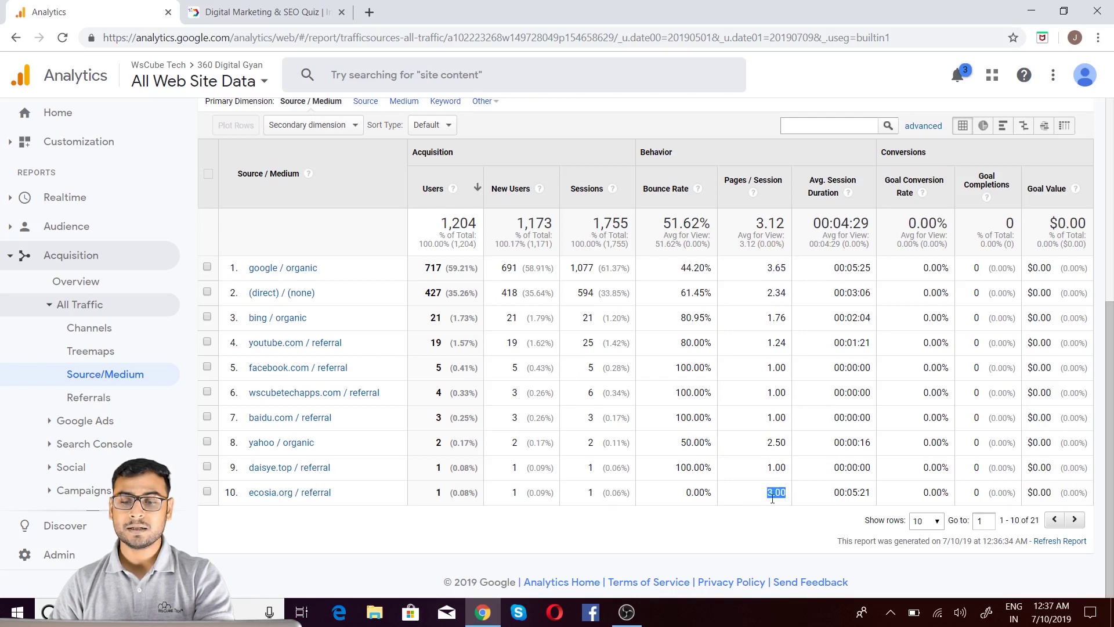
double_click(776, 268)
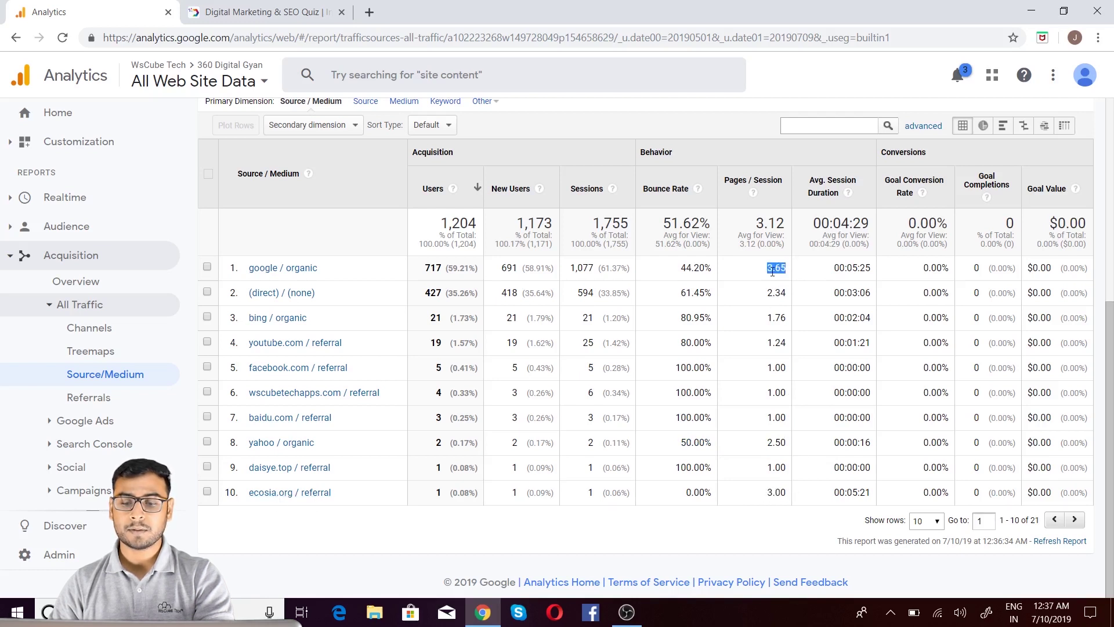
click(779, 466)
double_click(776, 441)
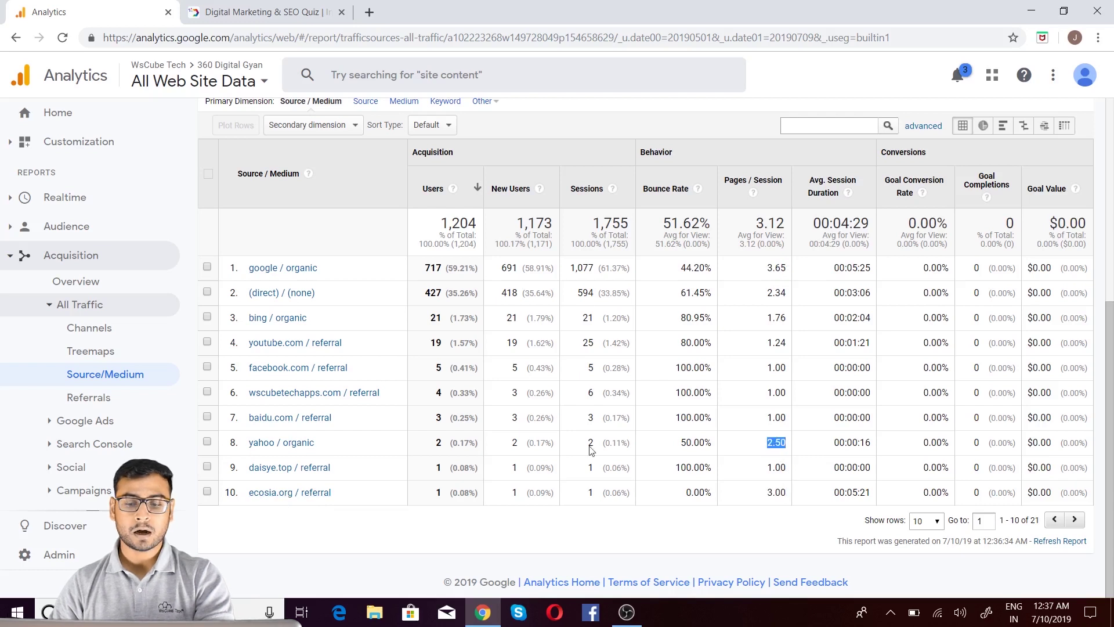
Highlight the average session duration of the yahoo / organic row.
double_click(866, 442)
triple_click(868, 445)
double_click(868, 445)
click(872, 446)
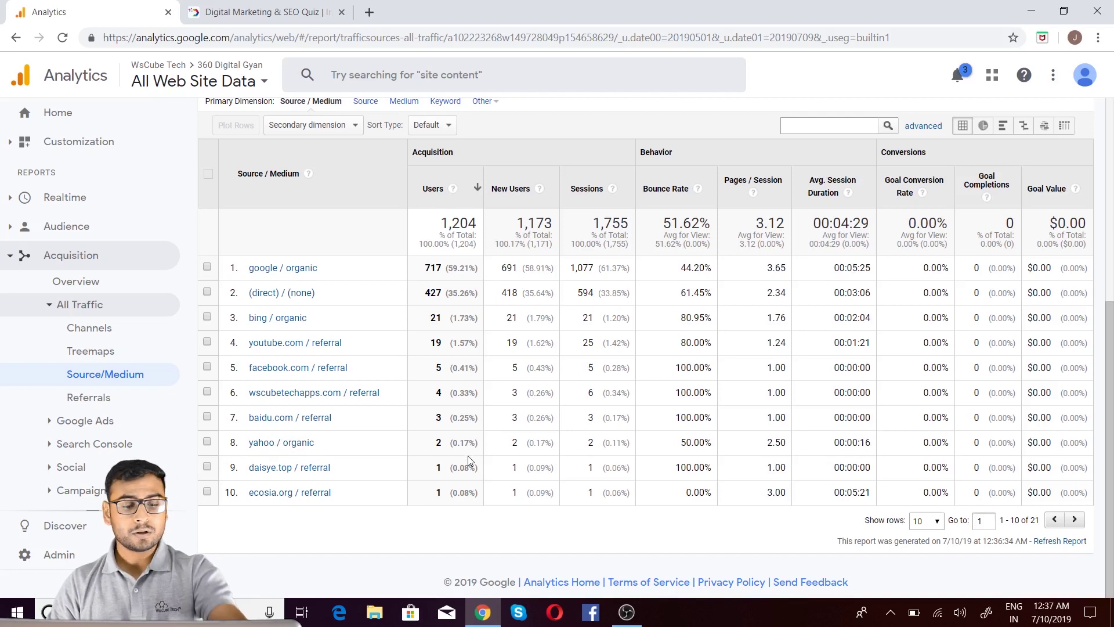
Highlight the yahoo / organic row from its users across to its average session duration.
drag(432, 446, 840, 442)
click(651, 456)
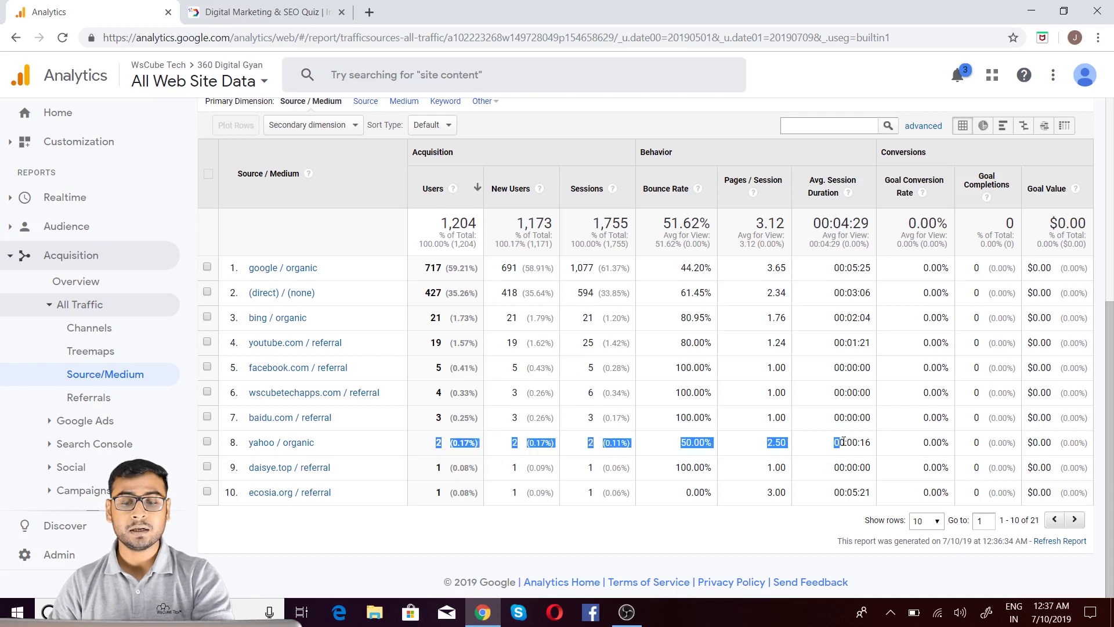
click(714, 459)
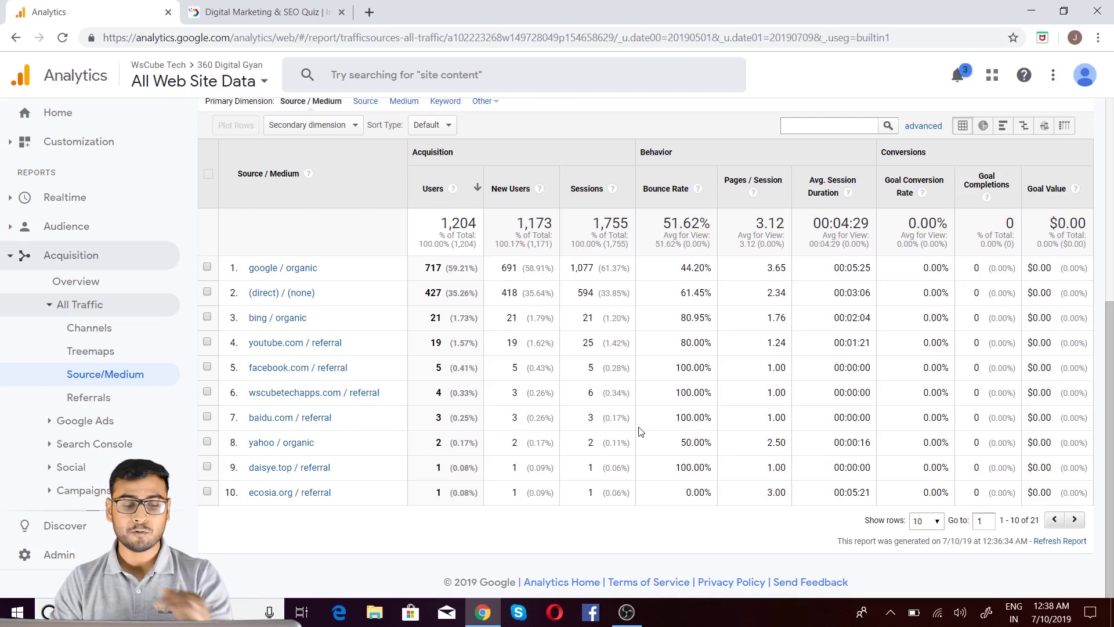
drag(429, 453, 860, 444)
click(491, 464)
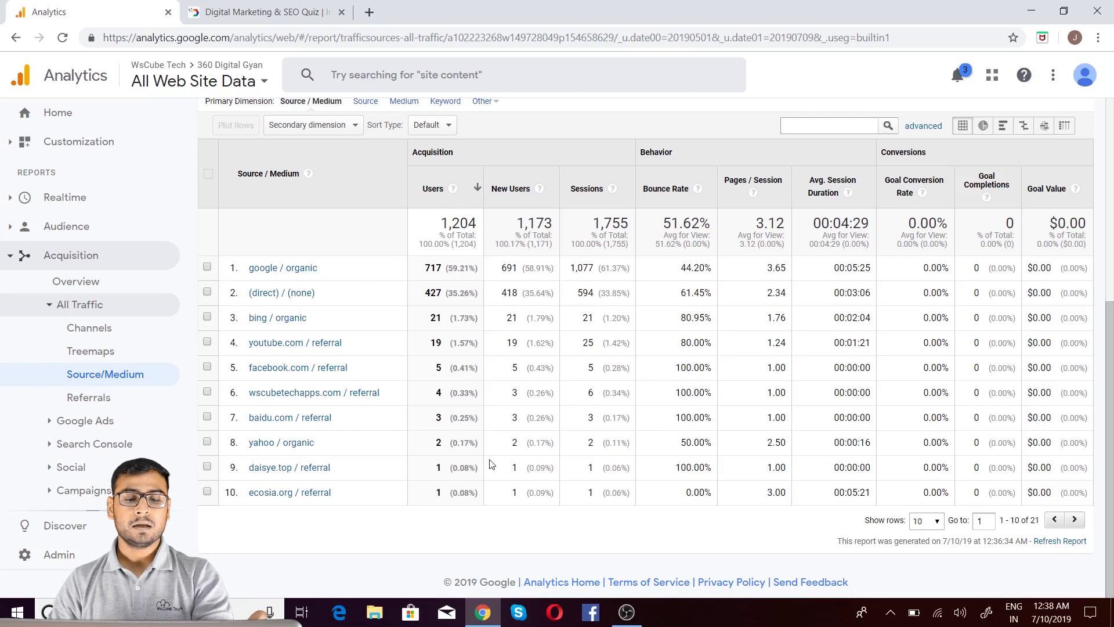
Review the yahoo / organic row's bounce rate, new users and sessions, and the session duration in the row beneath.
double_click(699, 442)
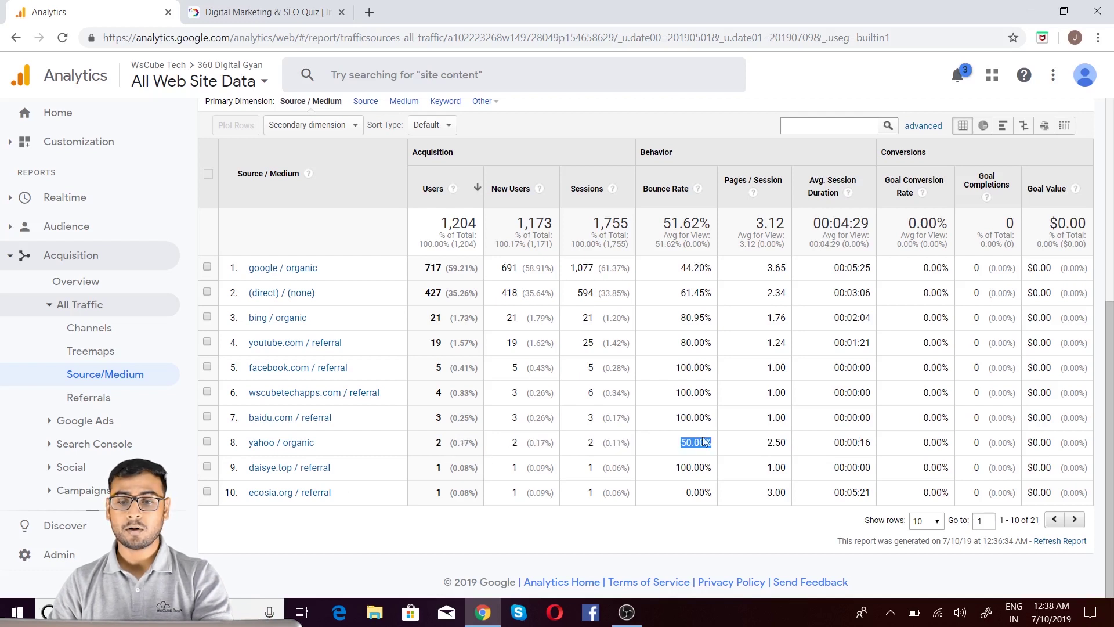
click(814, 453)
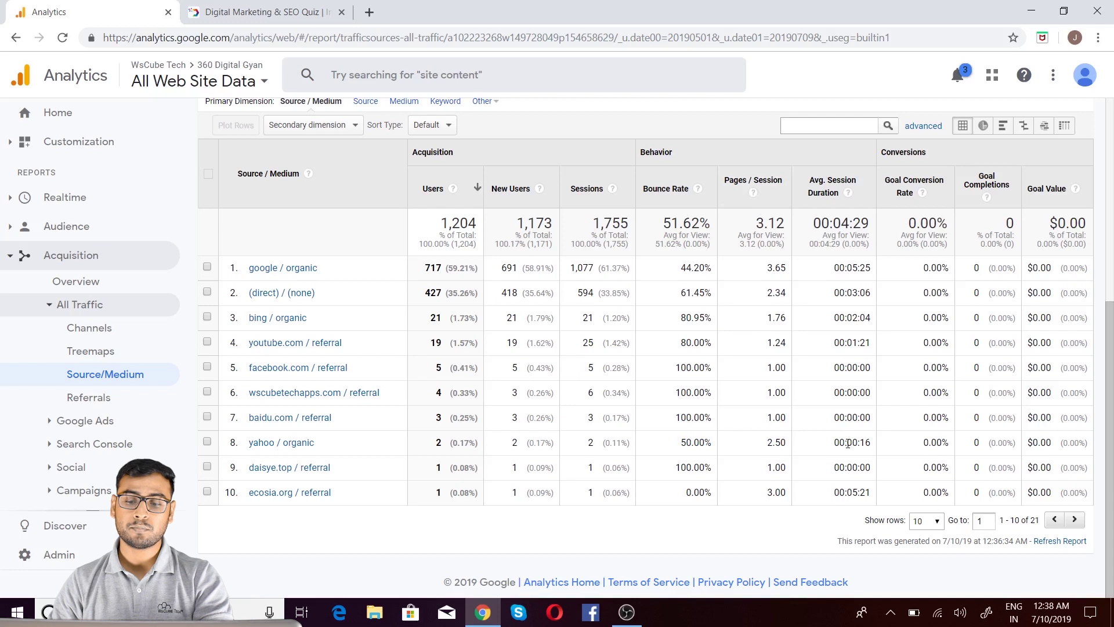
triple_click(849, 466)
click(877, 468)
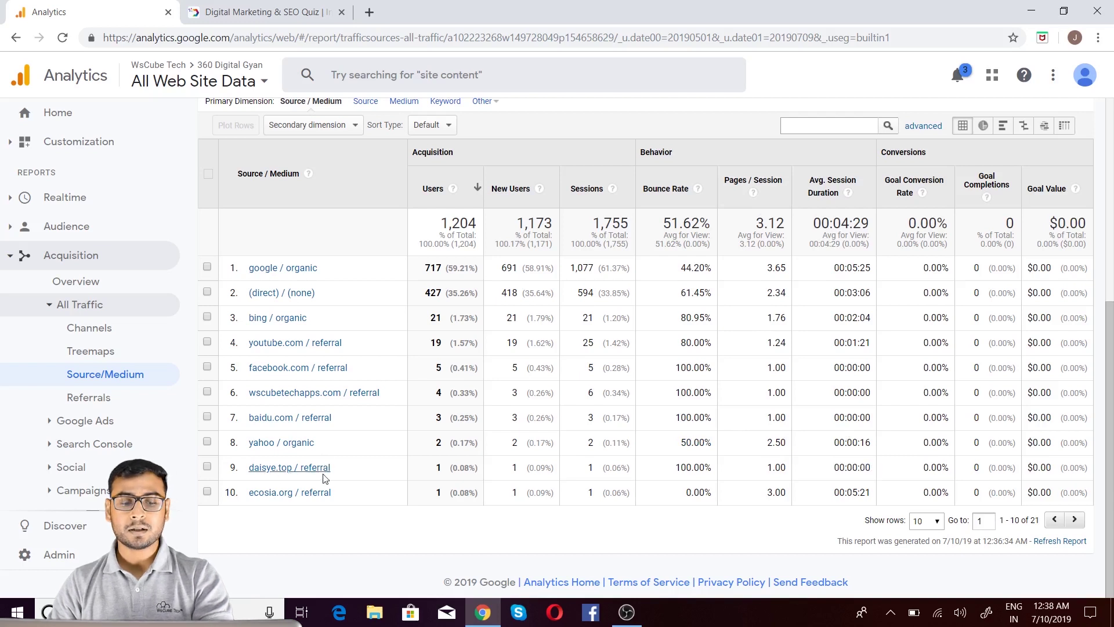
drag(484, 442, 627, 441)
click(626, 459)
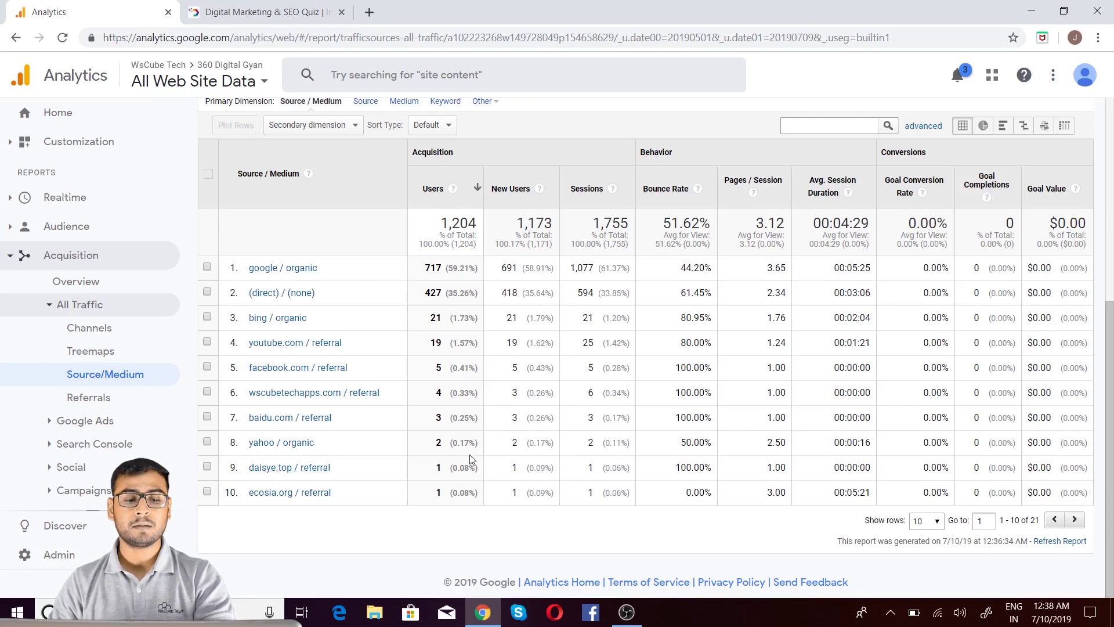
click(626, 455)
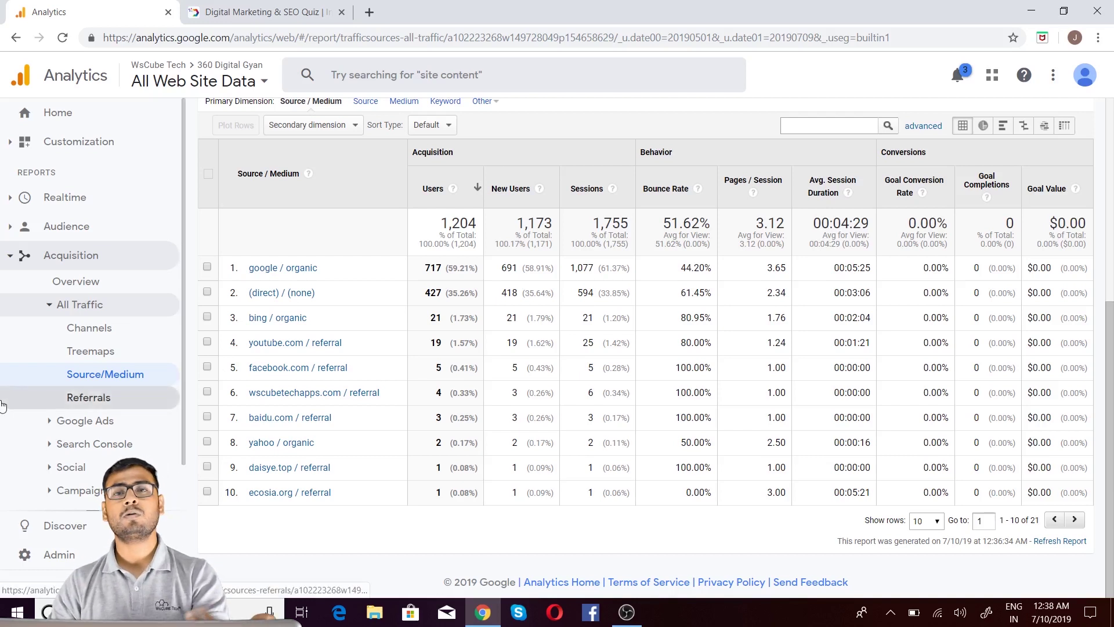
Open the email sharing form for the All Traffic report, check its recipient field, and close it without sending.
scroll(811, 277, up, 5)
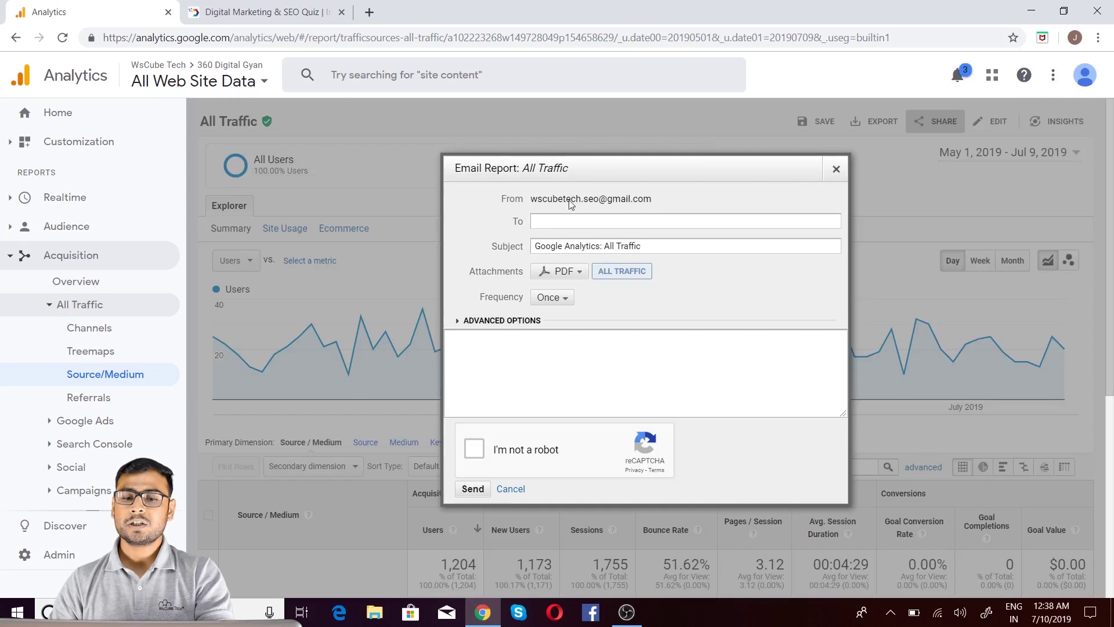
click(572, 221)
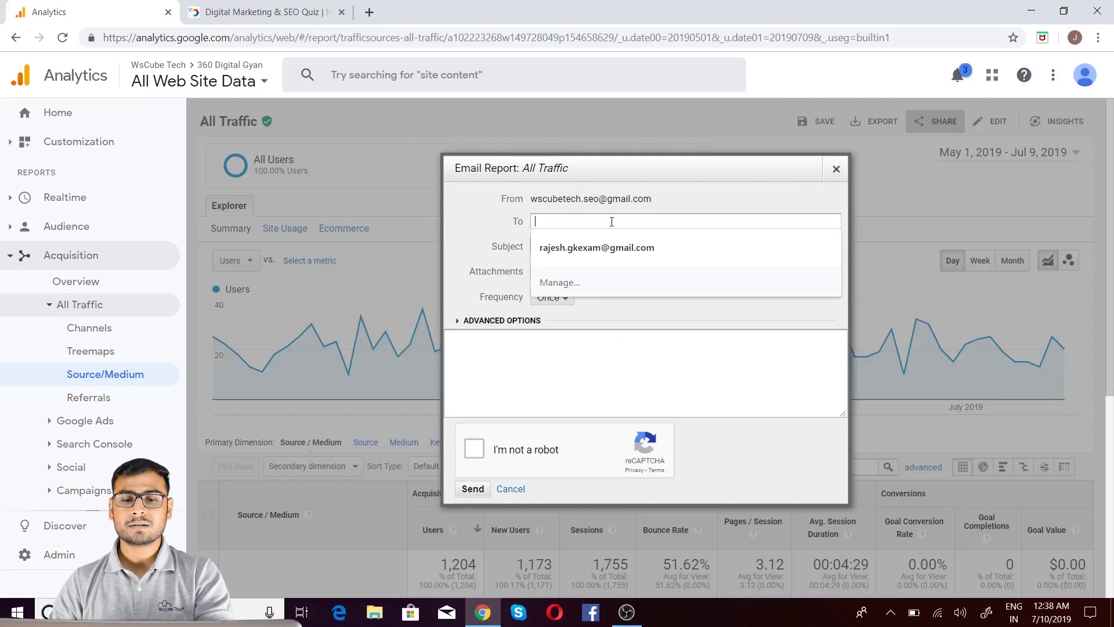
click(734, 333)
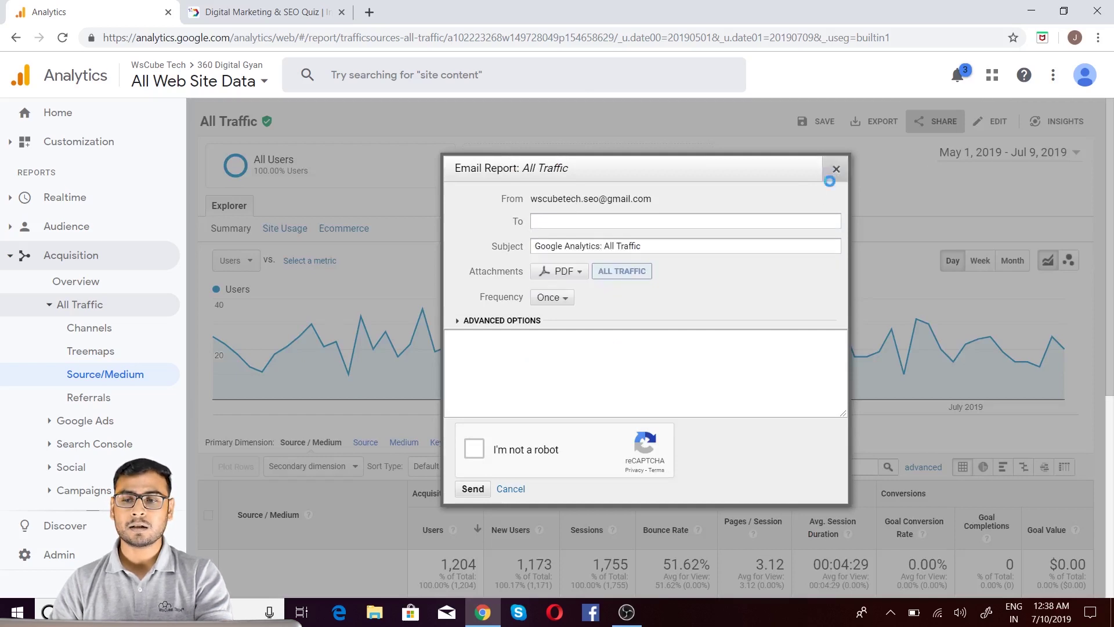
click(835, 169)
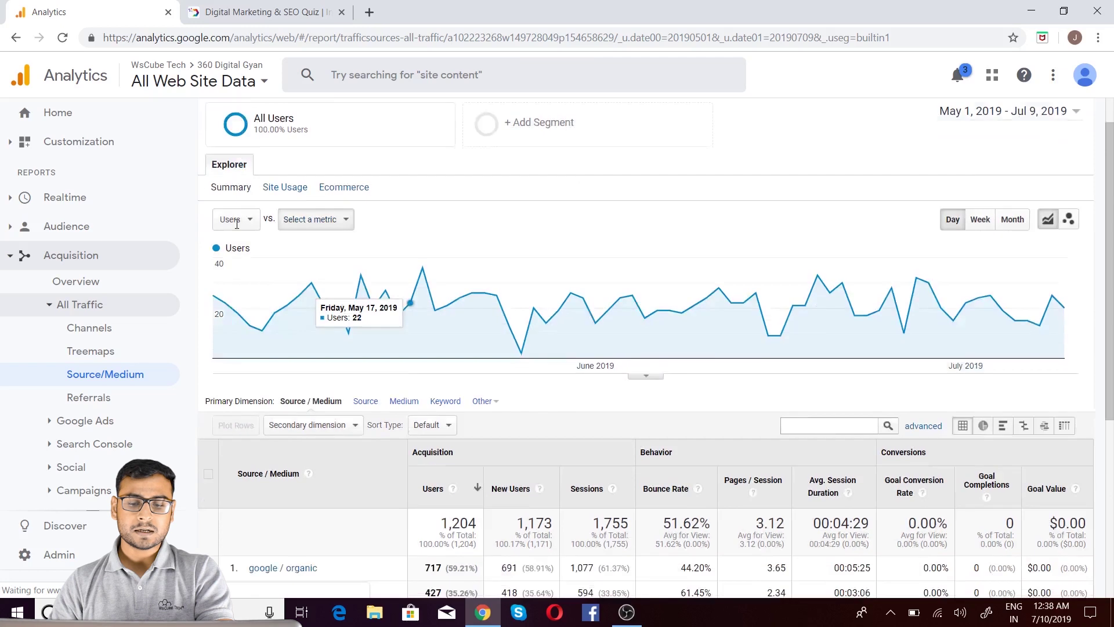
Open the Referrals report under All Traffic and highlight the youtube.com row's users.
scroll(372, 325, down, 5)
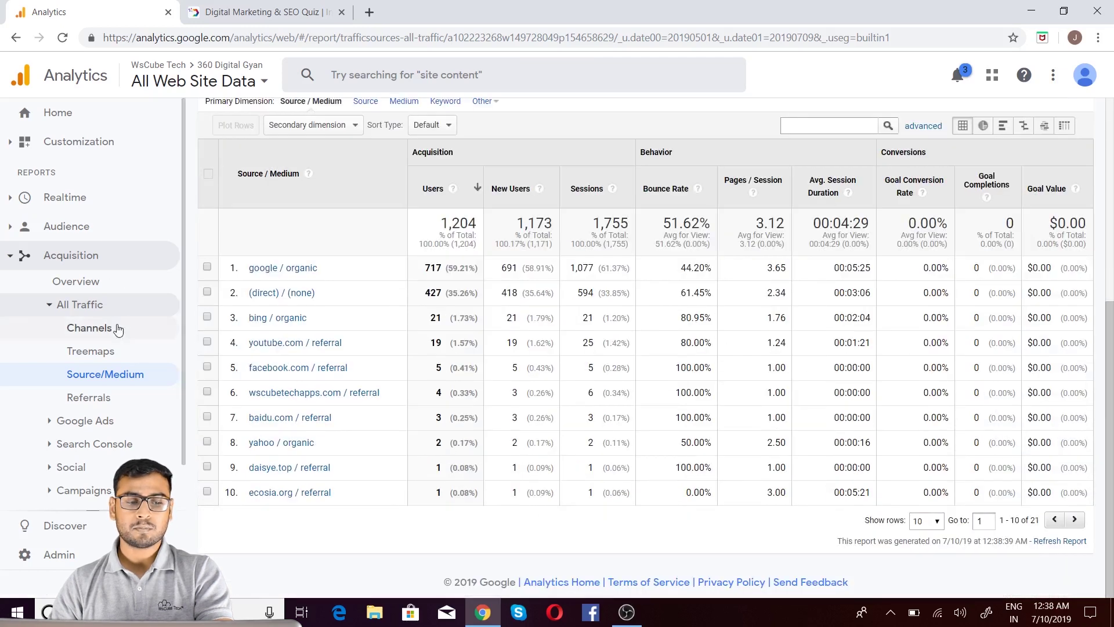
click(157, 396)
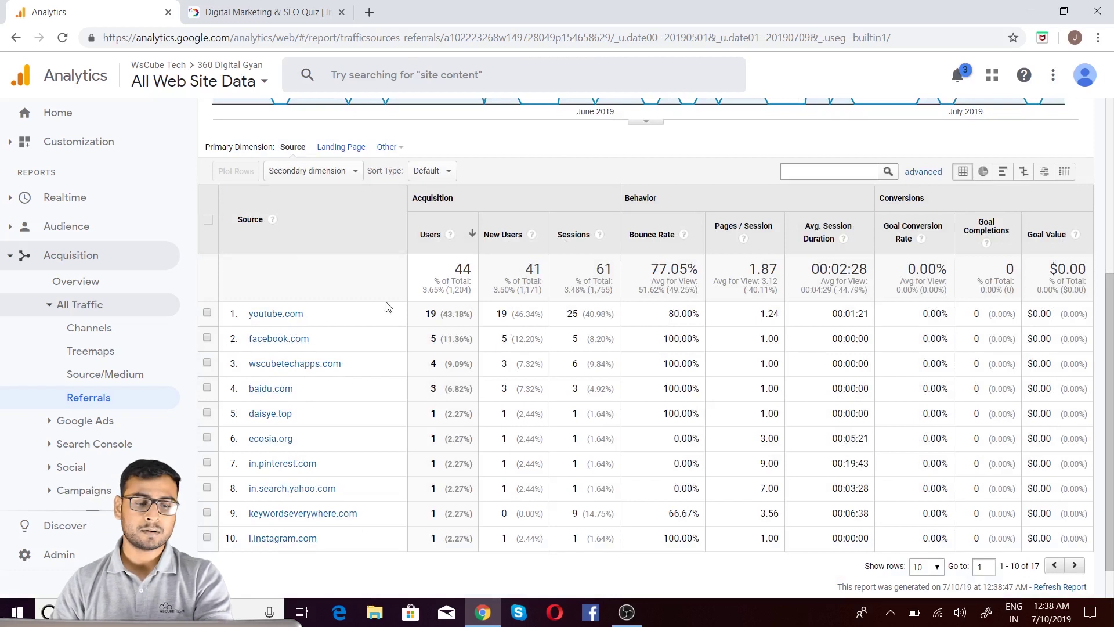
triple_click(430, 314)
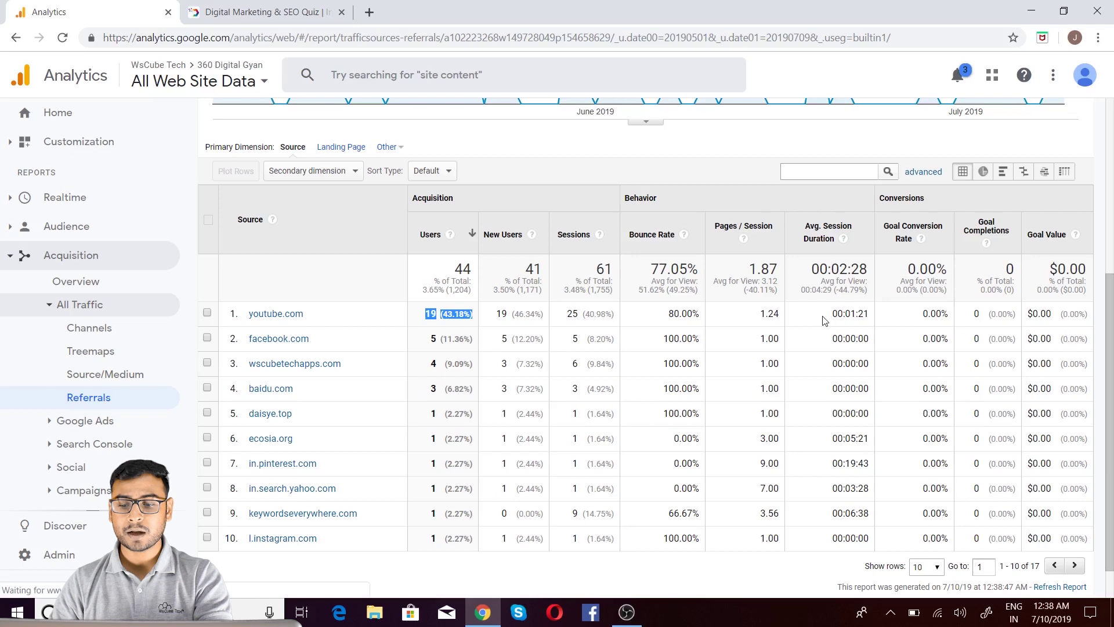
Compare the youtube.com row's average session duration with the overall average session duration of all referrals.
mouse_move(833, 314)
mouse_down()
mouse_move(868, 314)
mouse_move(832, 314)
mouse_up()
click(847, 318)
double_click(851, 314)
double_click(825, 269)
drag(825, 268, 868, 269)
double_click(863, 314)
click(852, 313)
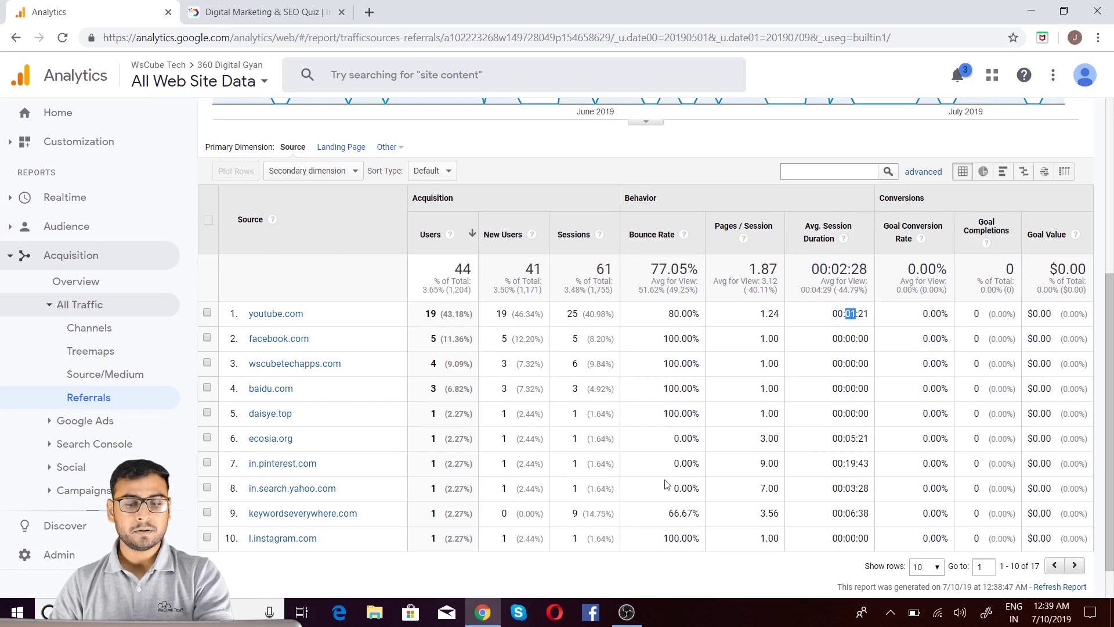
Highlight the in.pinterest.com row's average session duration and the youtube.com row's users.
drag(864, 468, 559, 481)
triple_click(838, 469)
click(812, 472)
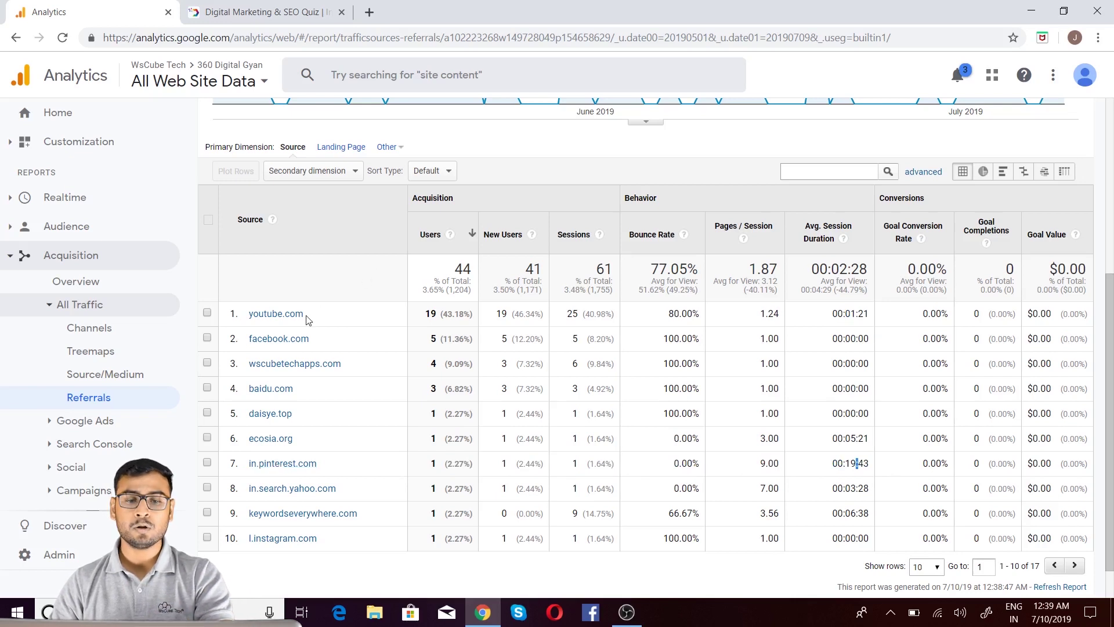
triple_click(438, 313)
click(470, 327)
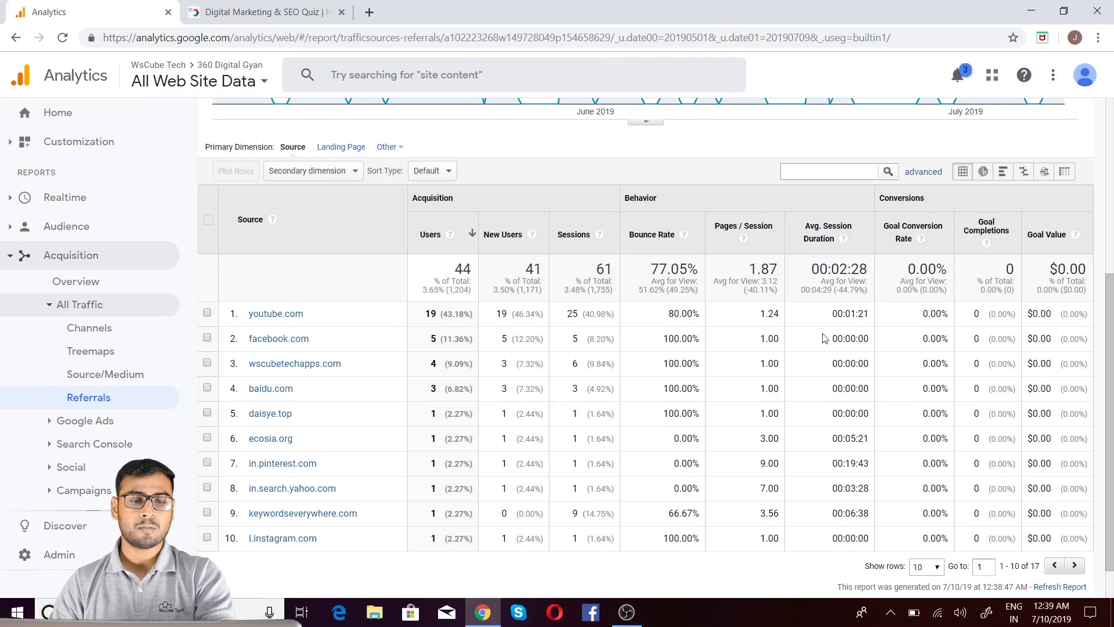
Set the Referral Traffic report's date range to Jan 1, 2019 - Jul 9, 2019 and apply it.
scroll(473, 364, up, 5)
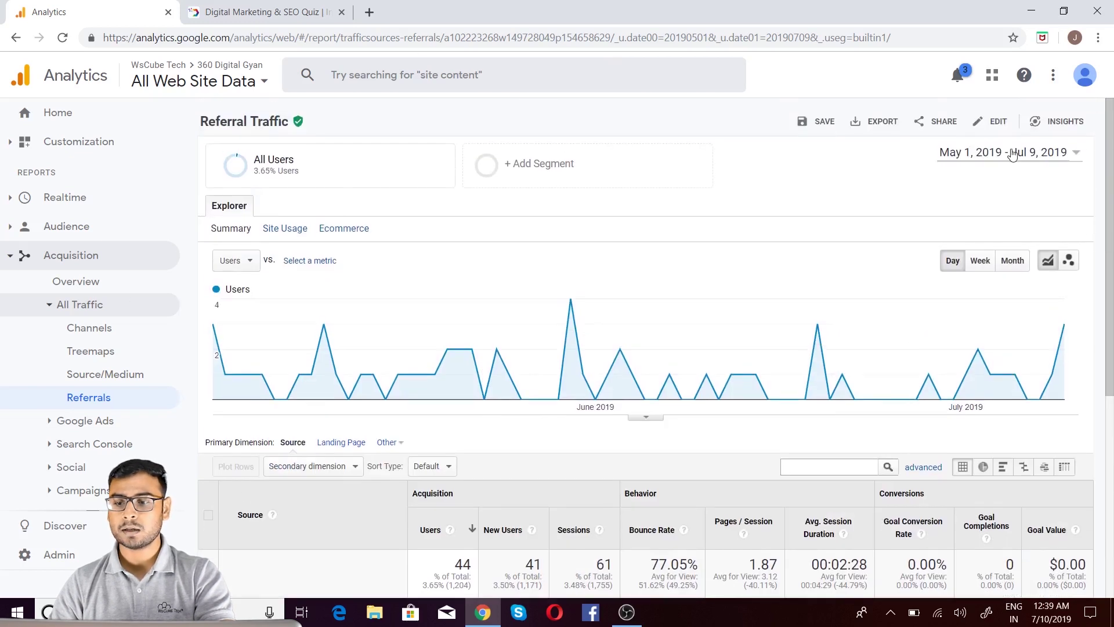
click(1014, 153)
click(610, 175)
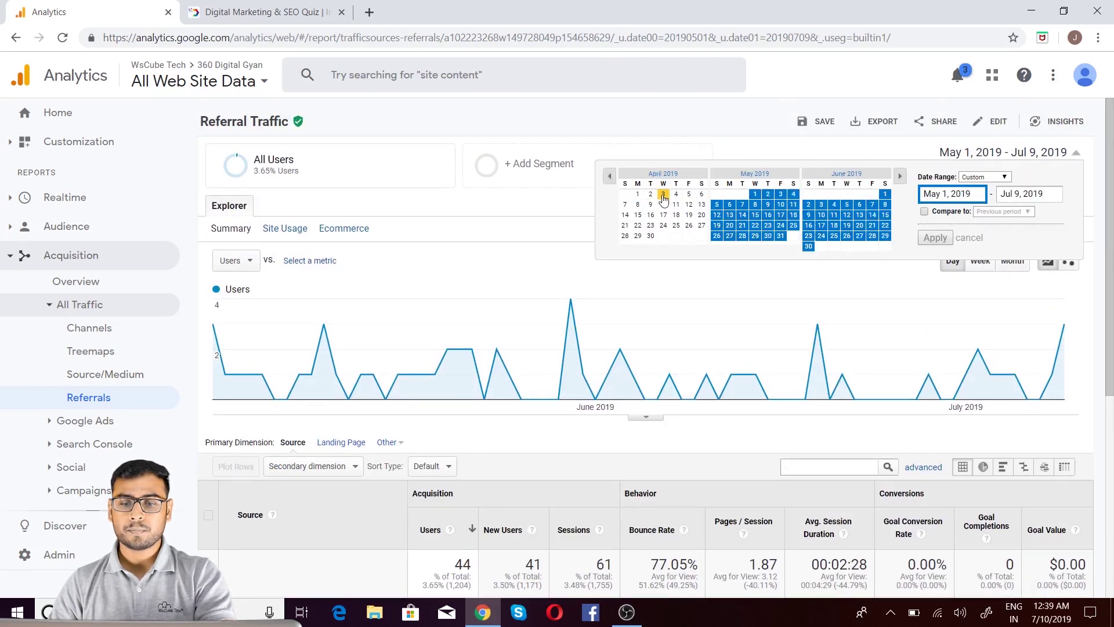
click(610, 177)
click(609, 179)
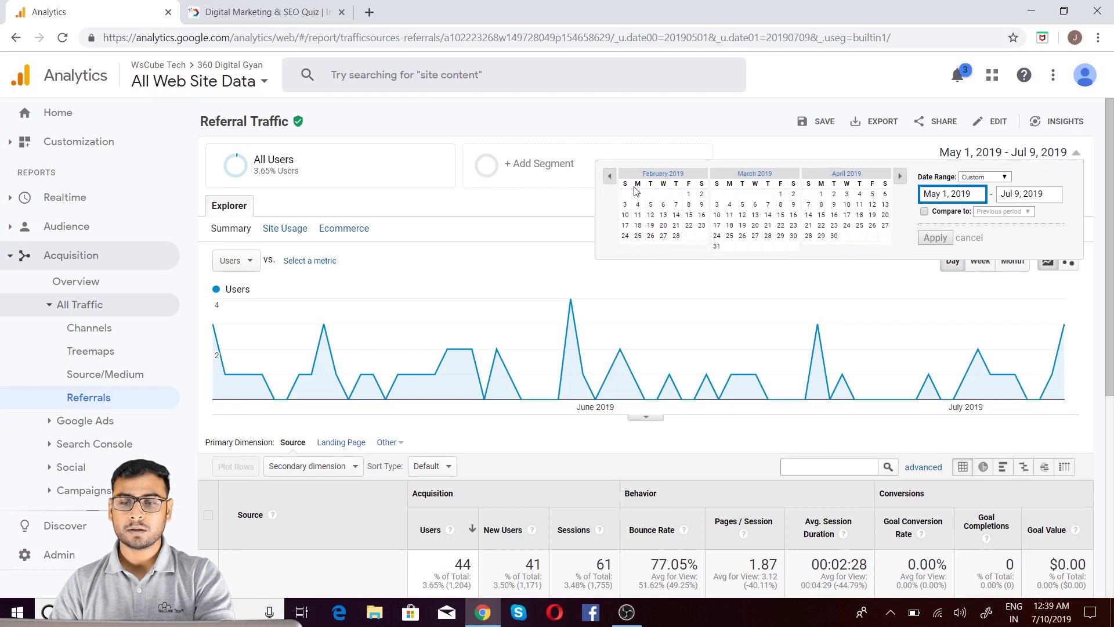
click(610, 176)
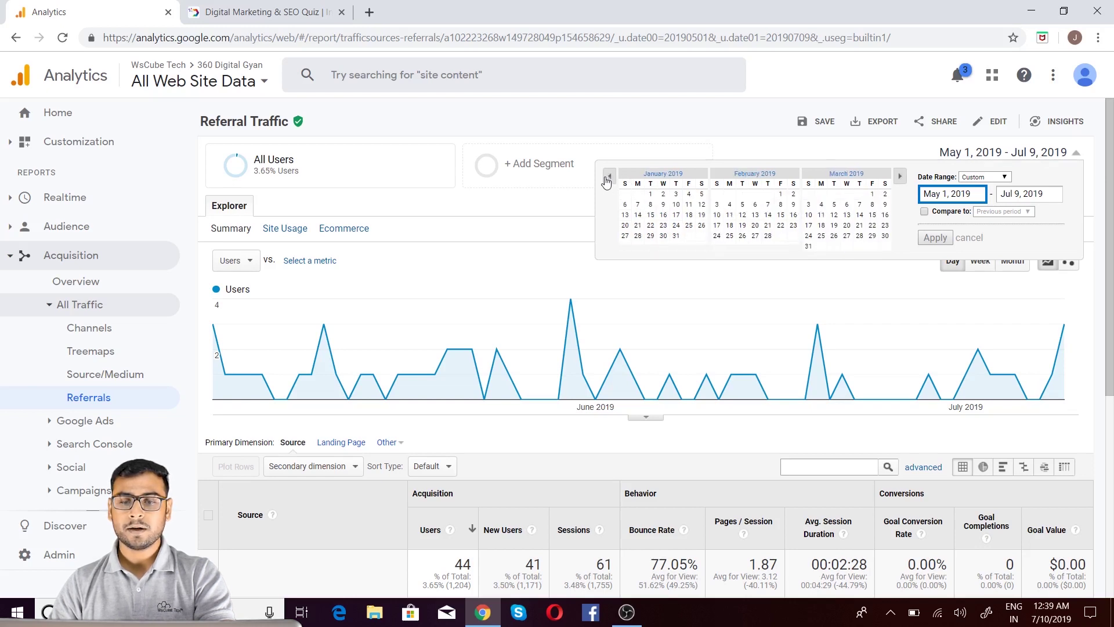
click(651, 193)
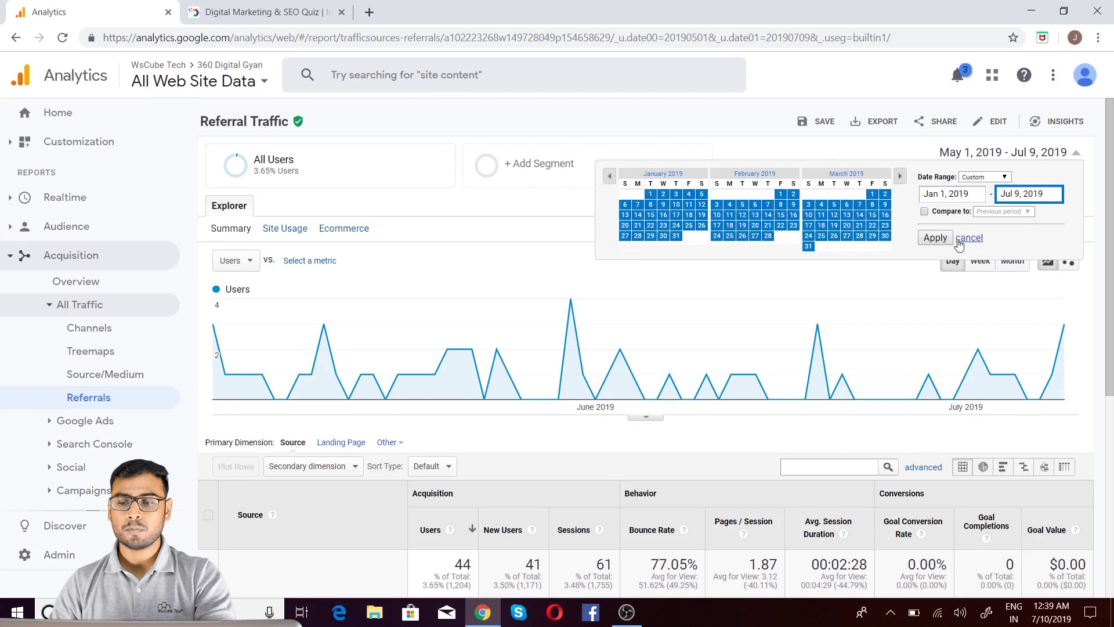
click(937, 238)
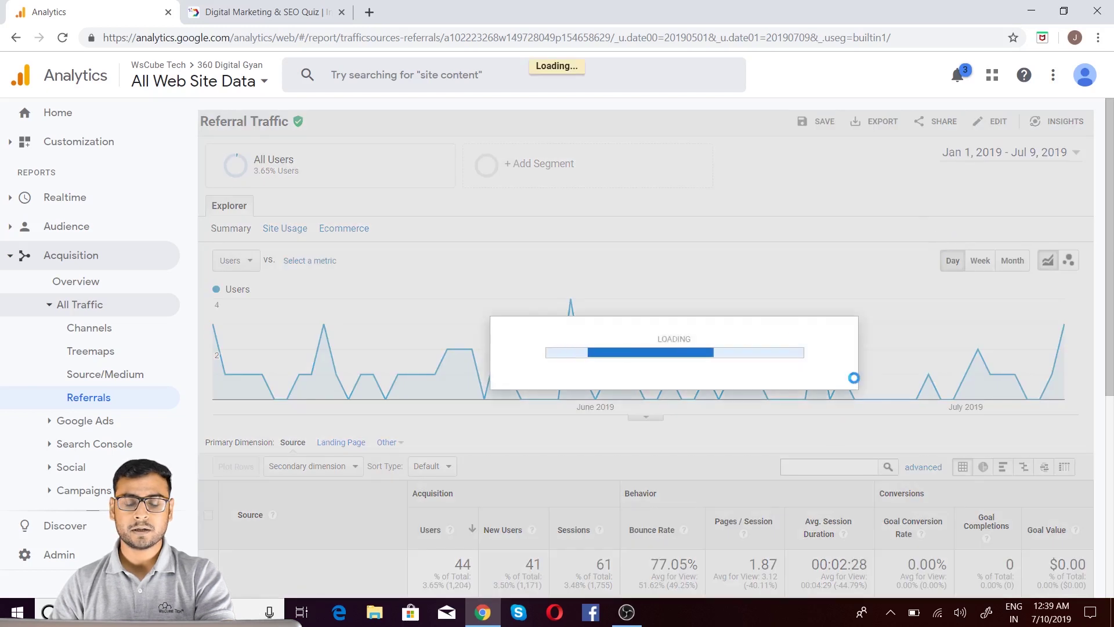
Highlight the overall average session duration, and the facebook.com row's users, session duration and bounce rate.
scroll(854, 378, down, 5)
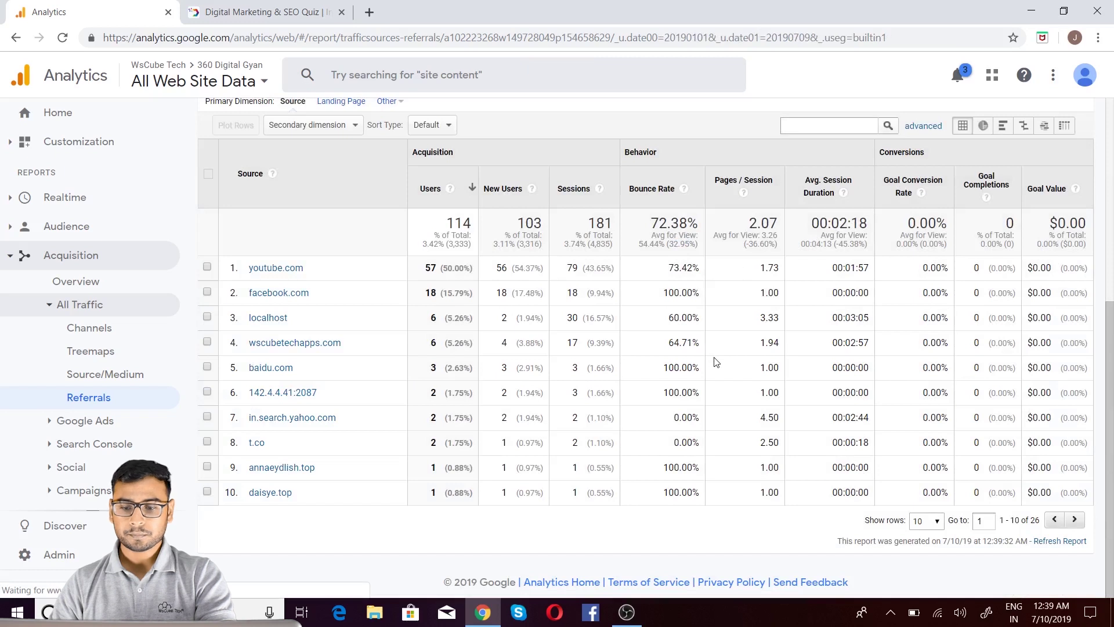
triple_click(861, 224)
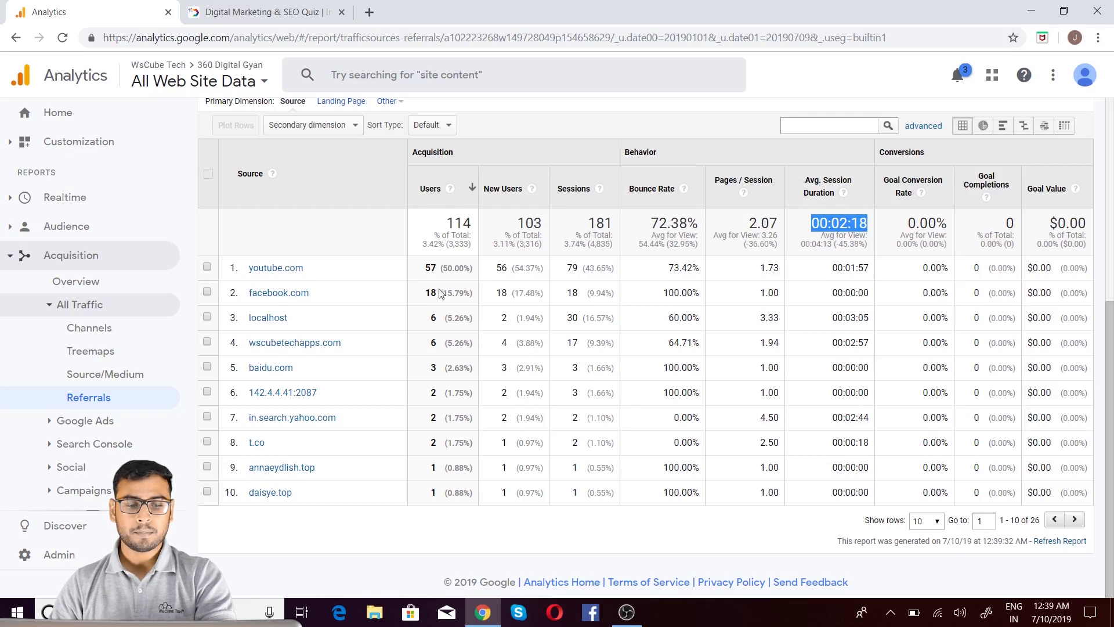
drag(427, 294, 473, 294)
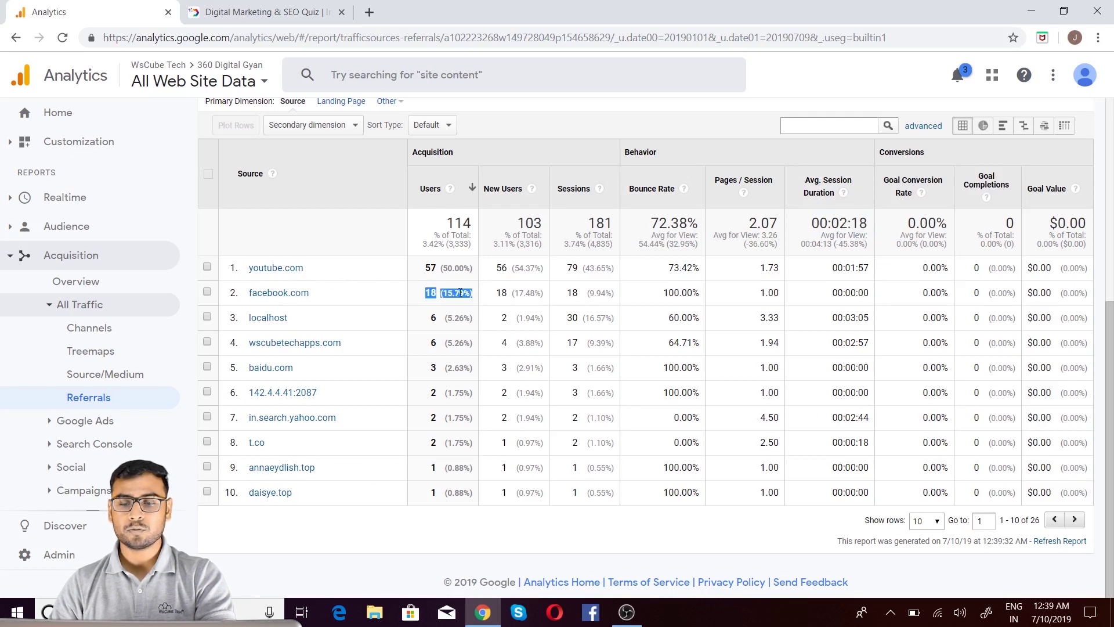
triple_click(848, 294)
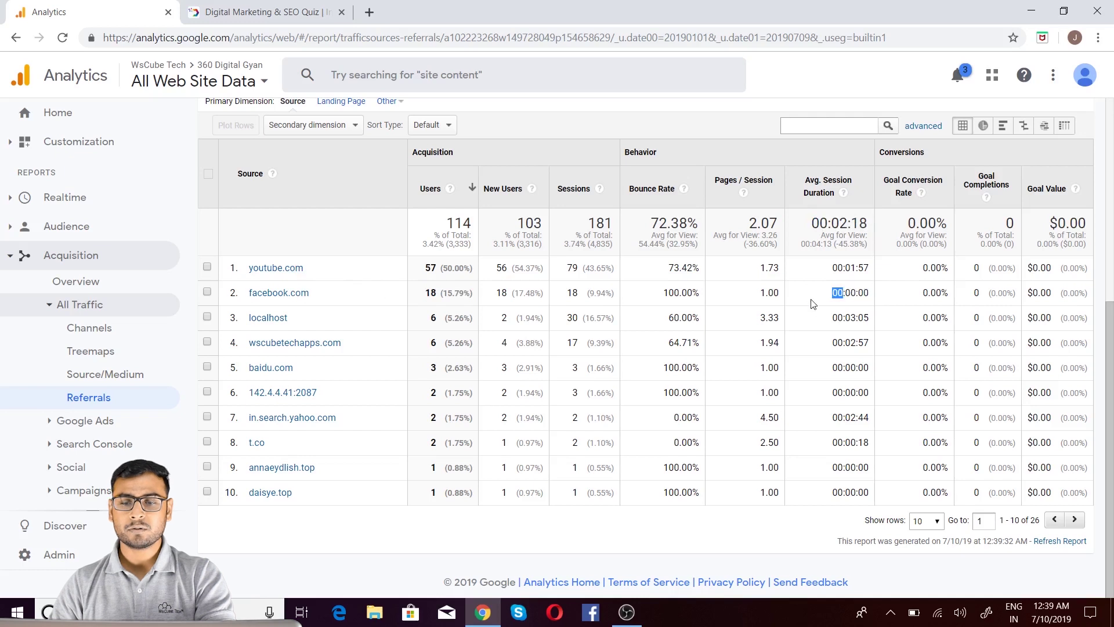
mouse_move(665, 294)
mouse_down()
mouse_move(712, 295)
mouse_move(661, 297)
mouse_up()
click(713, 296)
click(620, 309)
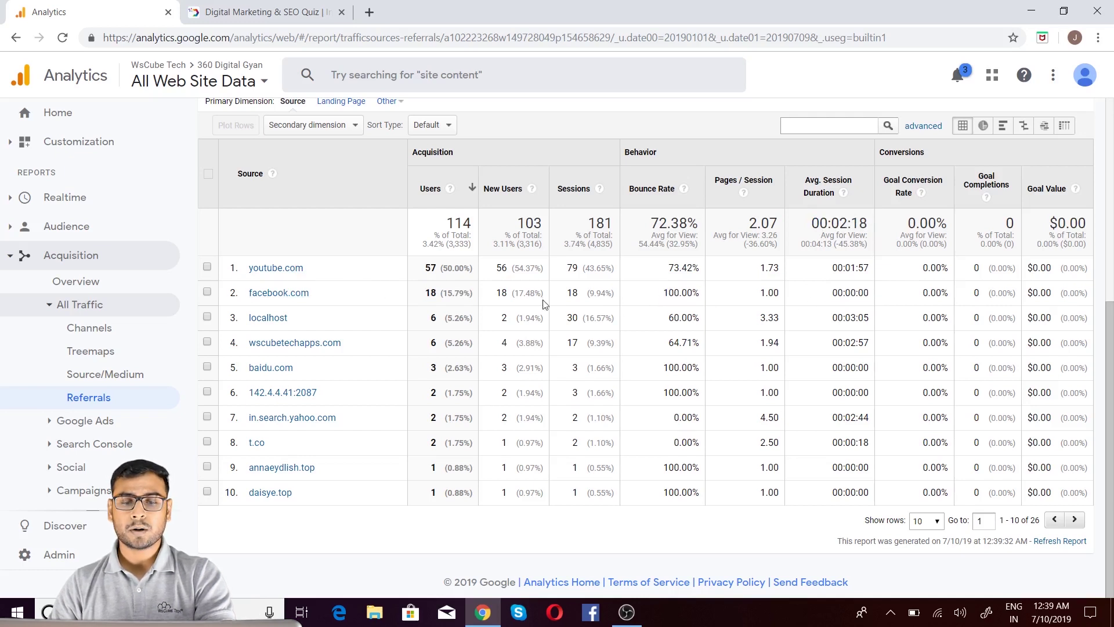
Highlight the facebook.com row across its metrics, and compare its users with its new users.
drag(419, 294, 1012, 294)
click(811, 294)
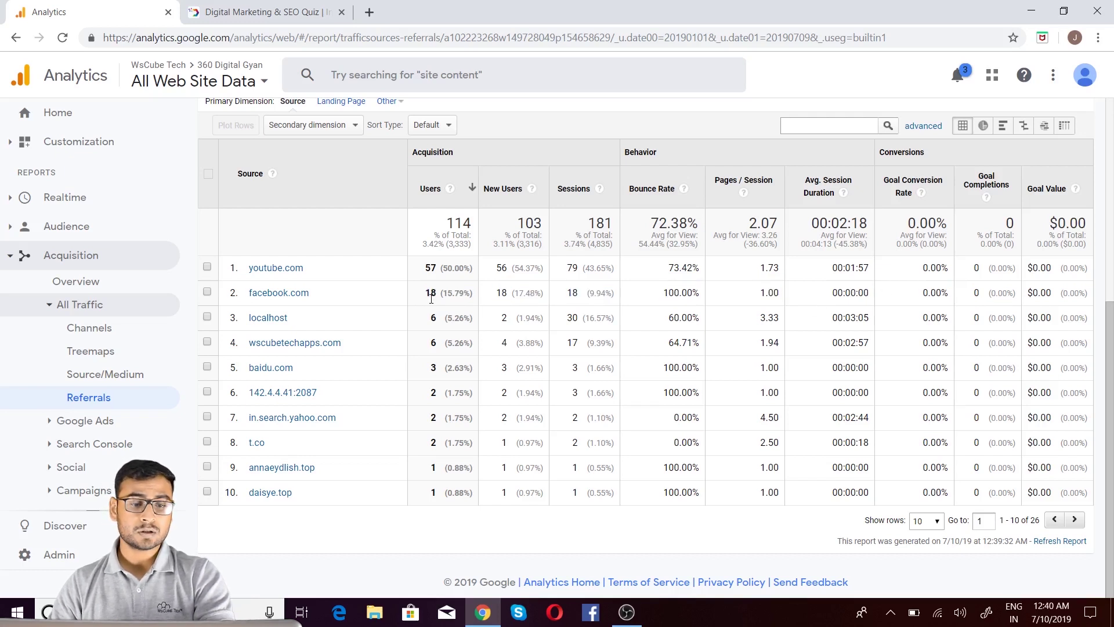
click(480, 297)
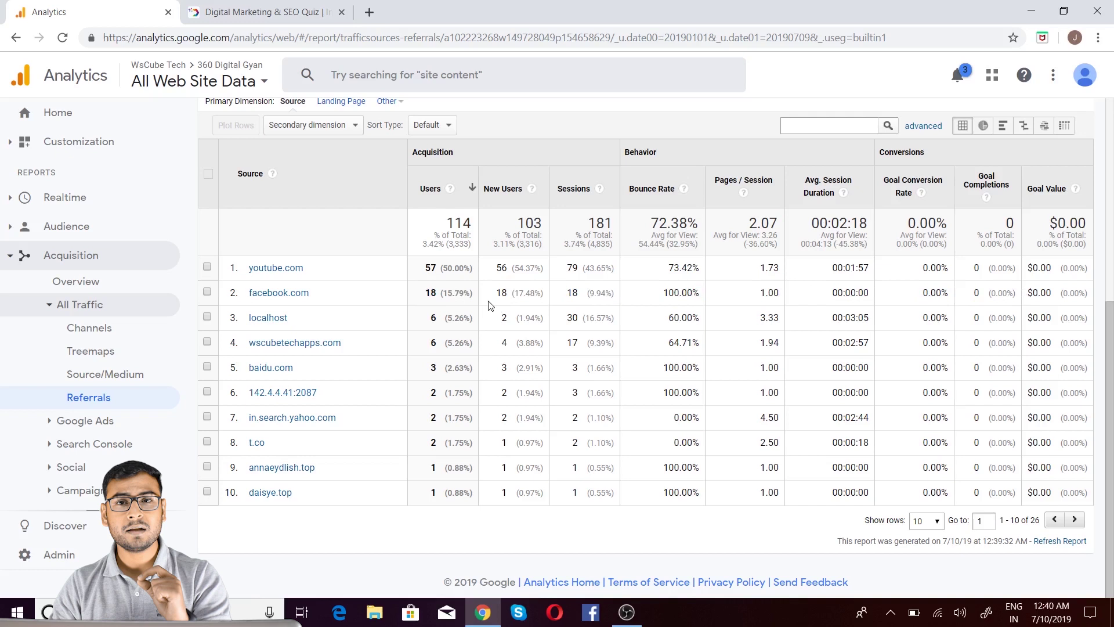
drag(519, 293, 470, 293)
click(511, 301)
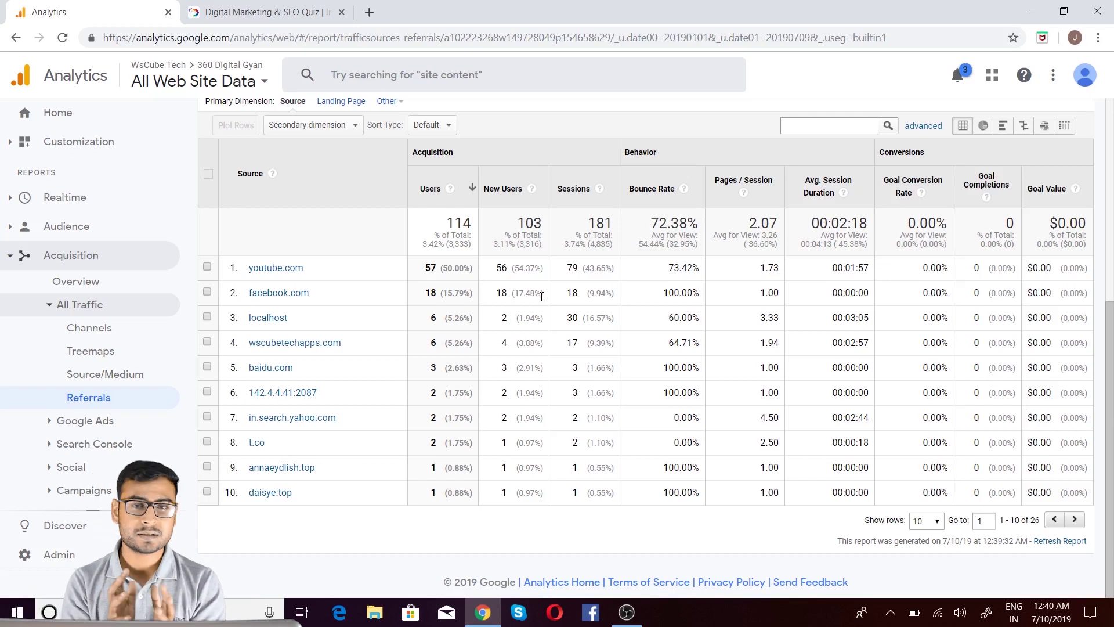
triple_click(432, 297)
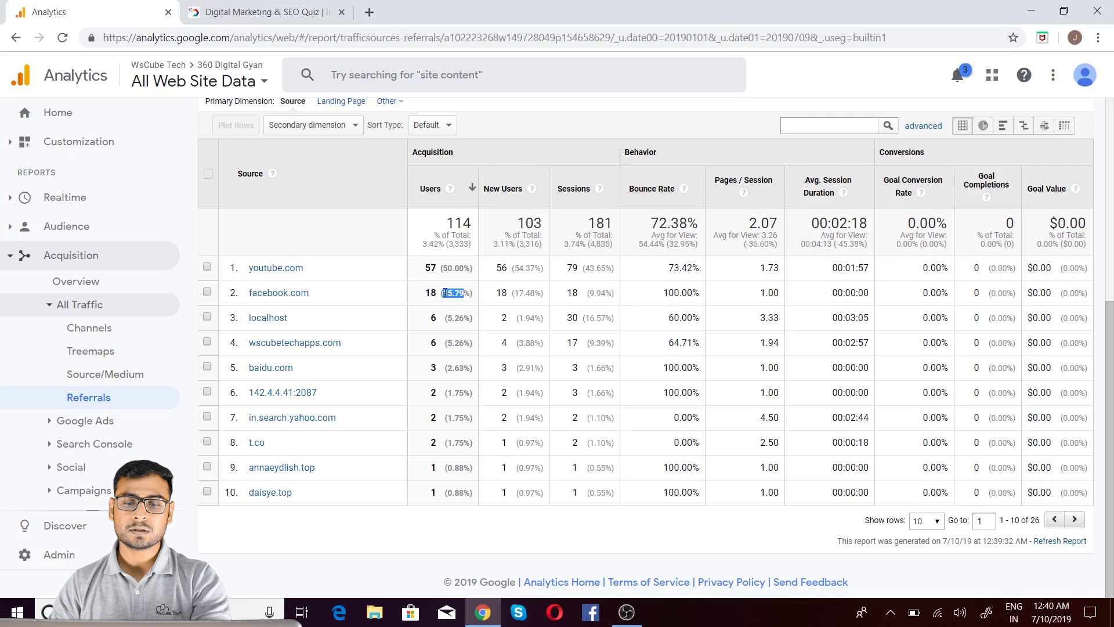
Compare the facebook.com row's bounce rate and engagement with the youtube.com row's bounce rate and pages per session.
drag(652, 295, 718, 299)
click(718, 299)
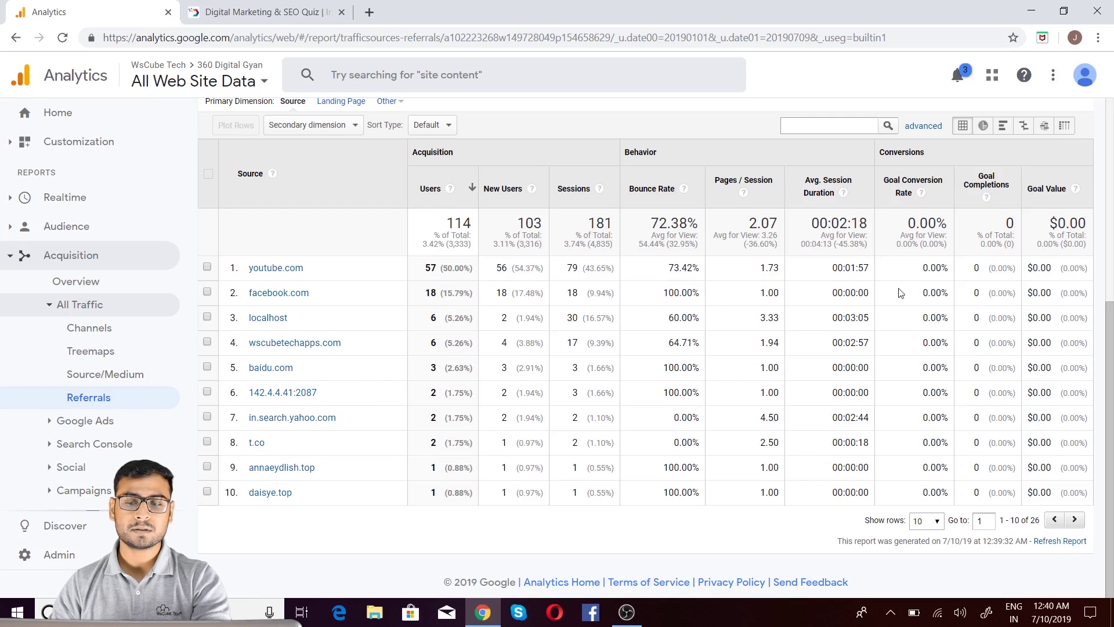
drag(445, 296, 845, 294)
click(897, 306)
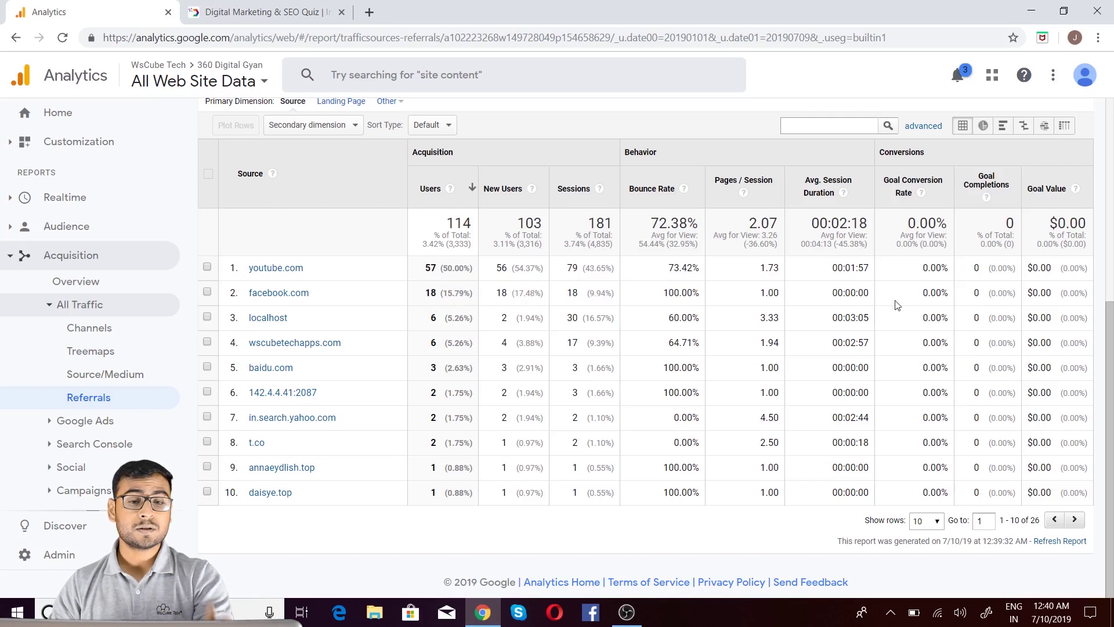
drag(666, 293, 700, 269)
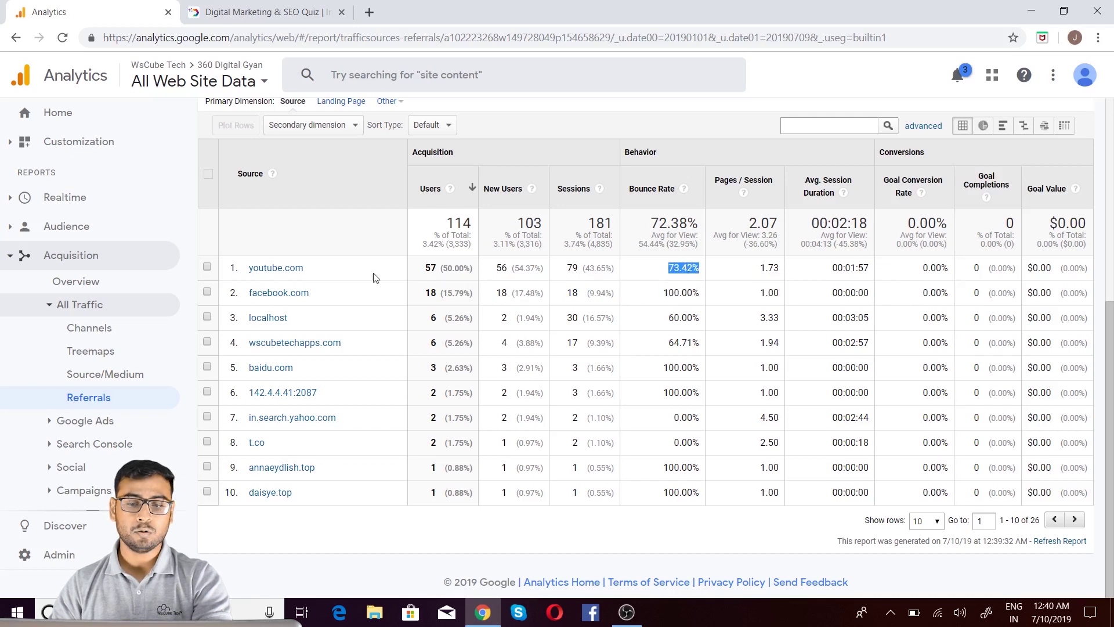
double_click(774, 266)
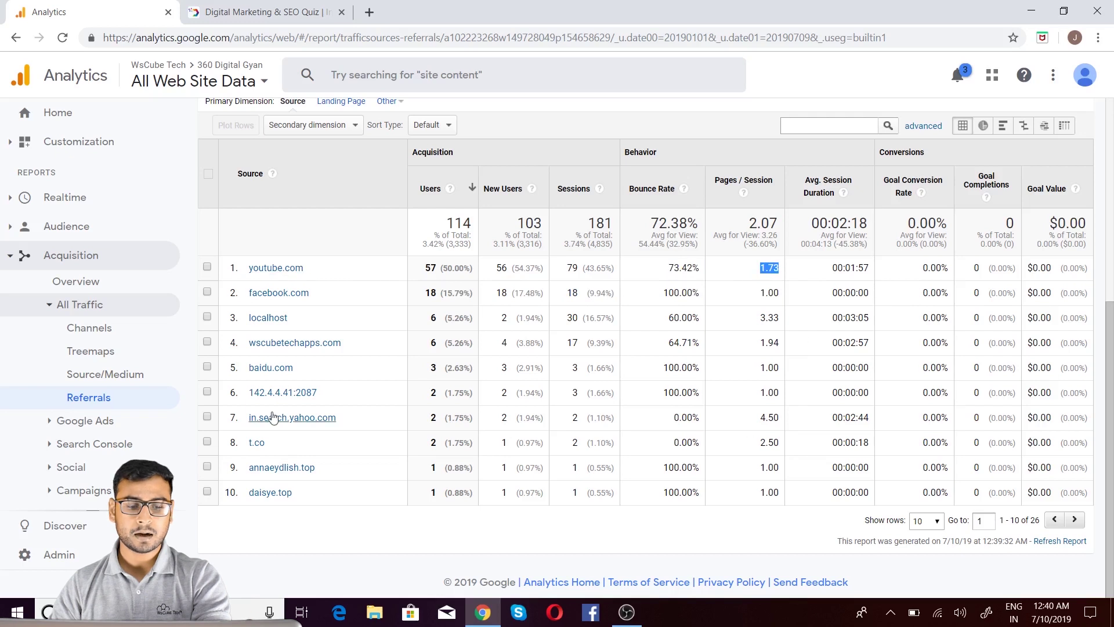
Review the in.search.yahoo.com row's session duration, bounce rate and pages per session.
drag(889, 419, 644, 424)
click(757, 421)
drag(883, 429, 535, 429)
click(713, 430)
double_click(769, 417)
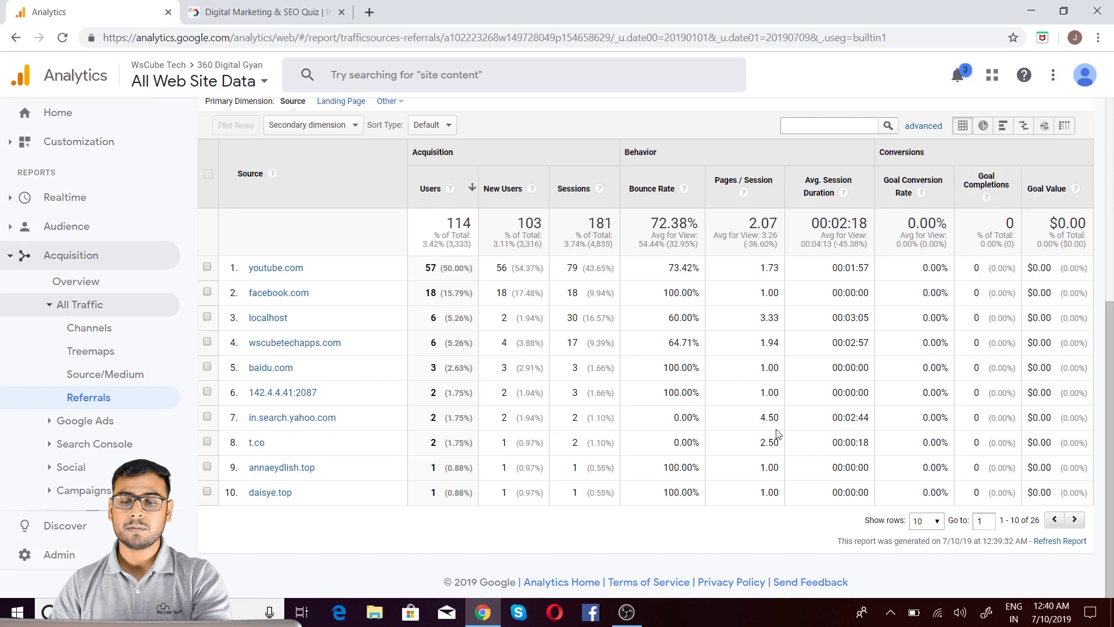
click(765, 416)
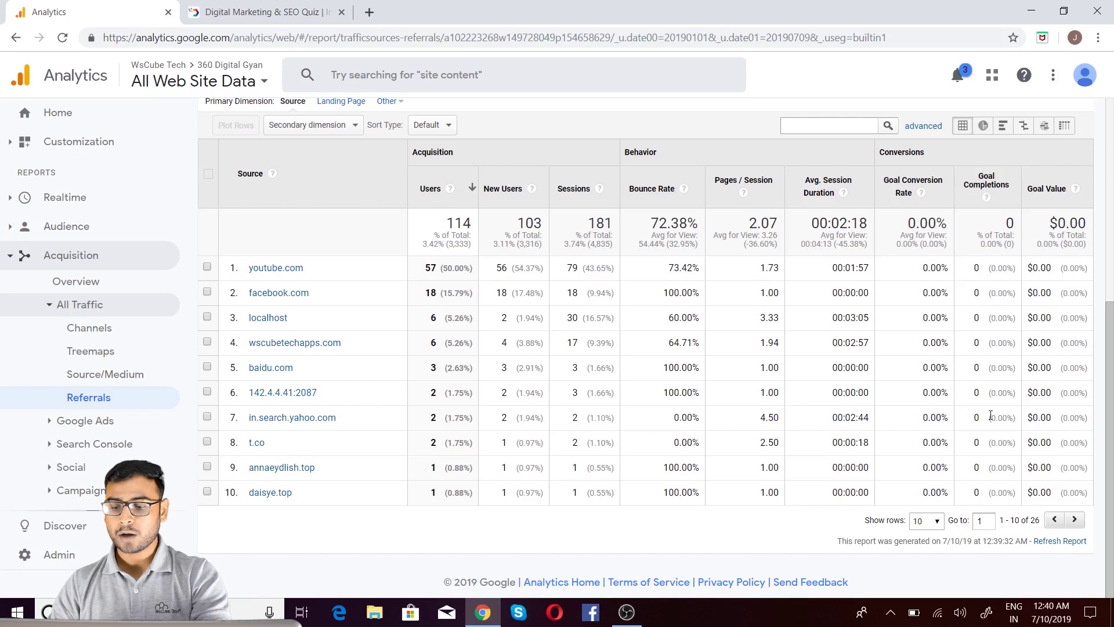
Highlight the in.search.yahoo.com row from its users across to its goal conversion rate.
double_click(897, 429)
click(627, 422)
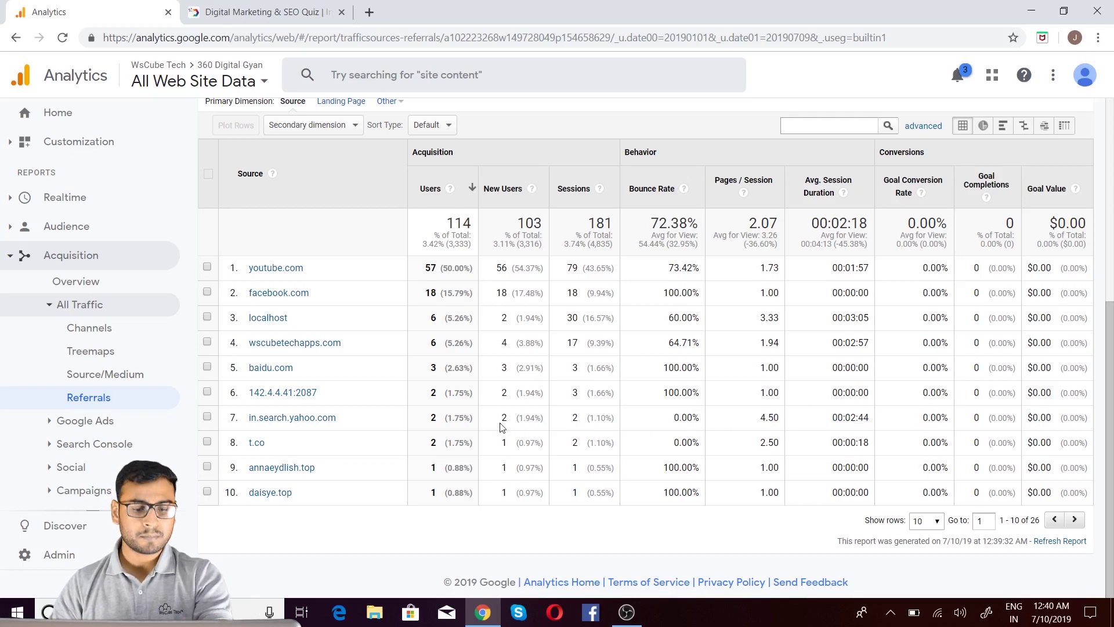
drag(422, 426, 958, 405)
click(955, 394)
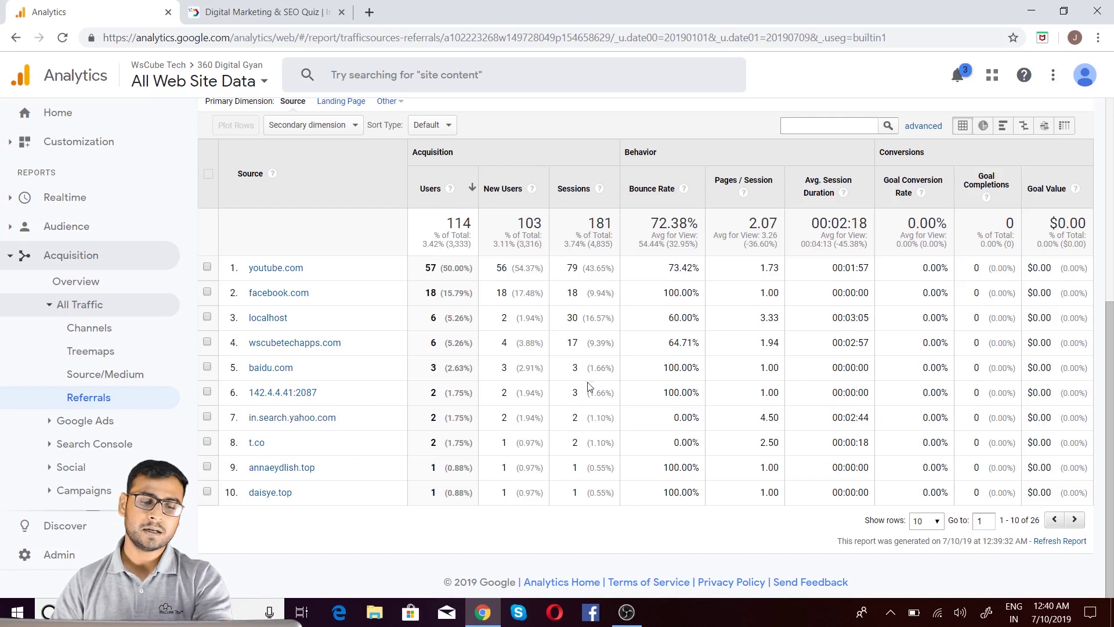
scroll(580, 394, up, 5)
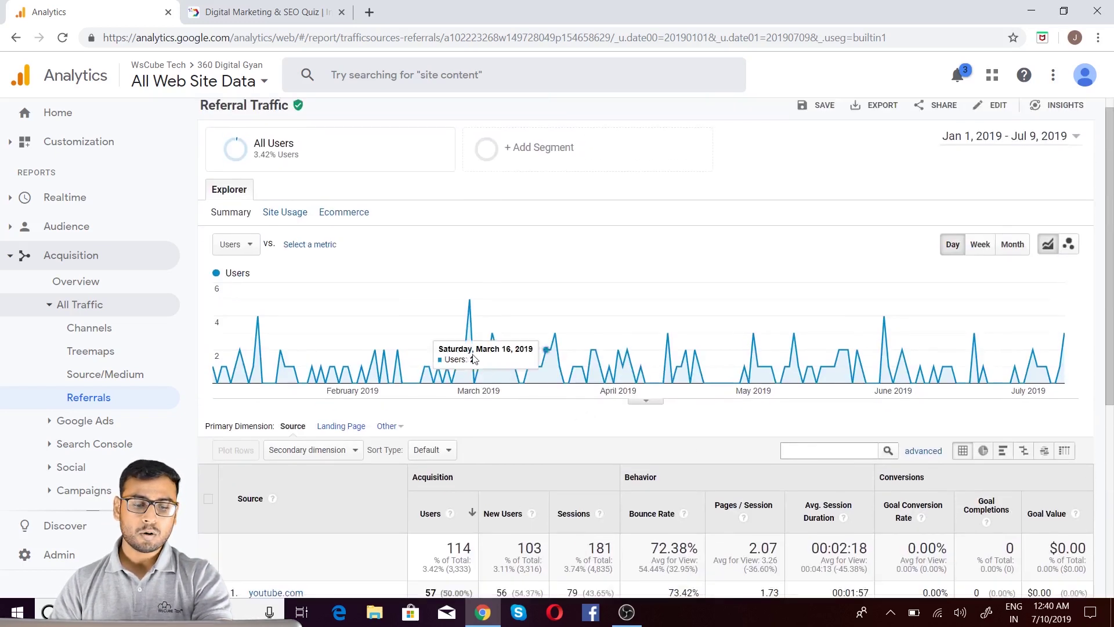
scroll(474, 359, down, 3)
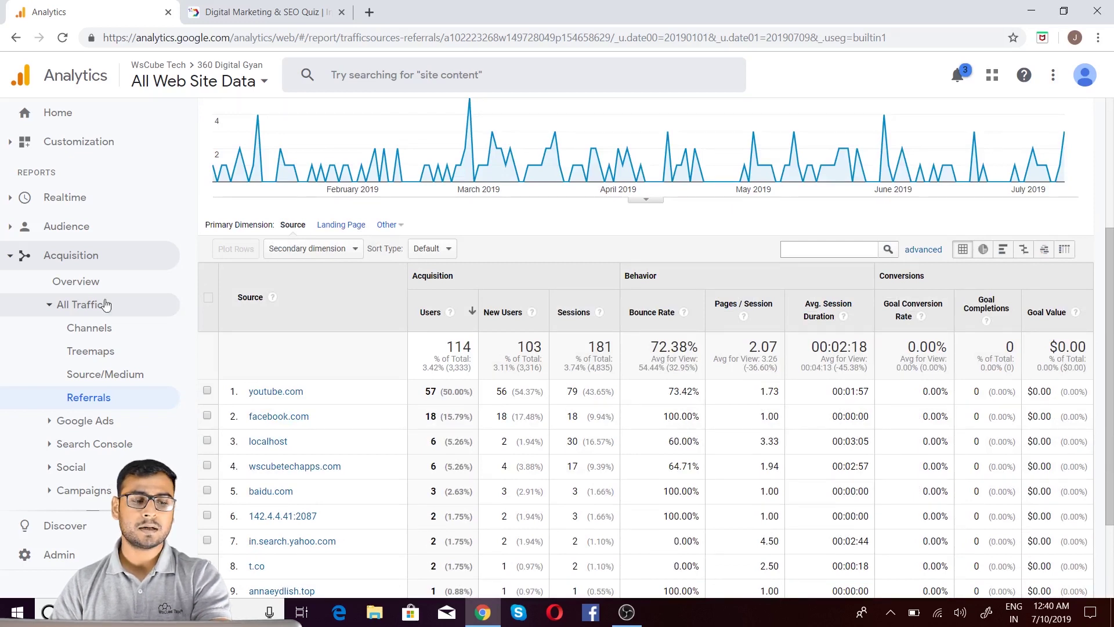
Open the Campaigns report in the Google Ads group of the Acquisition reports.
scroll(561, 189, down, 2)
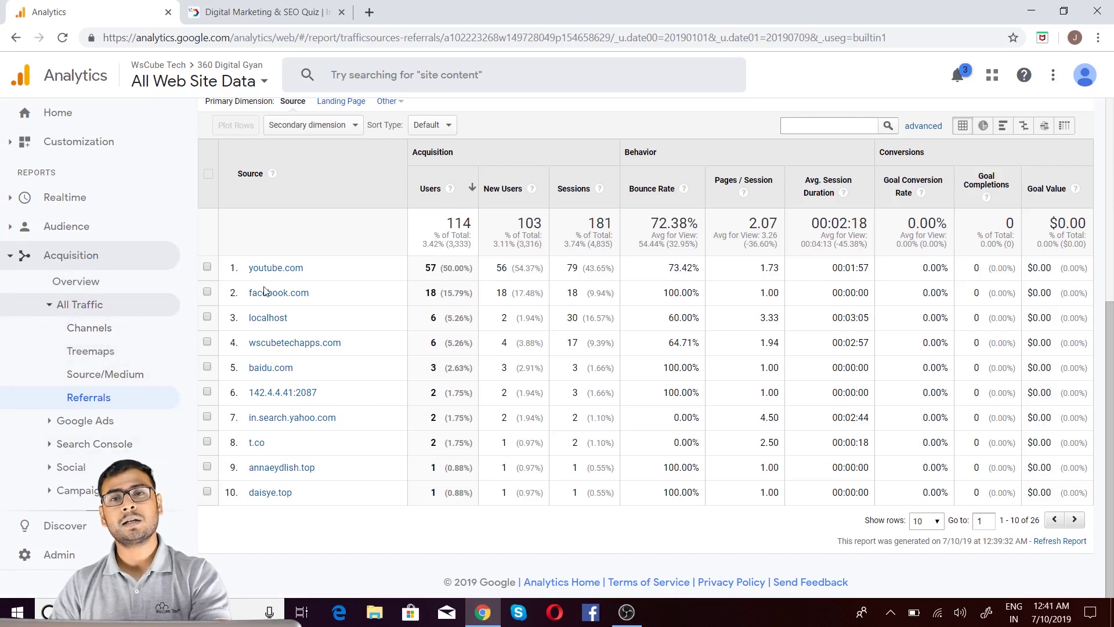
click(81, 305)
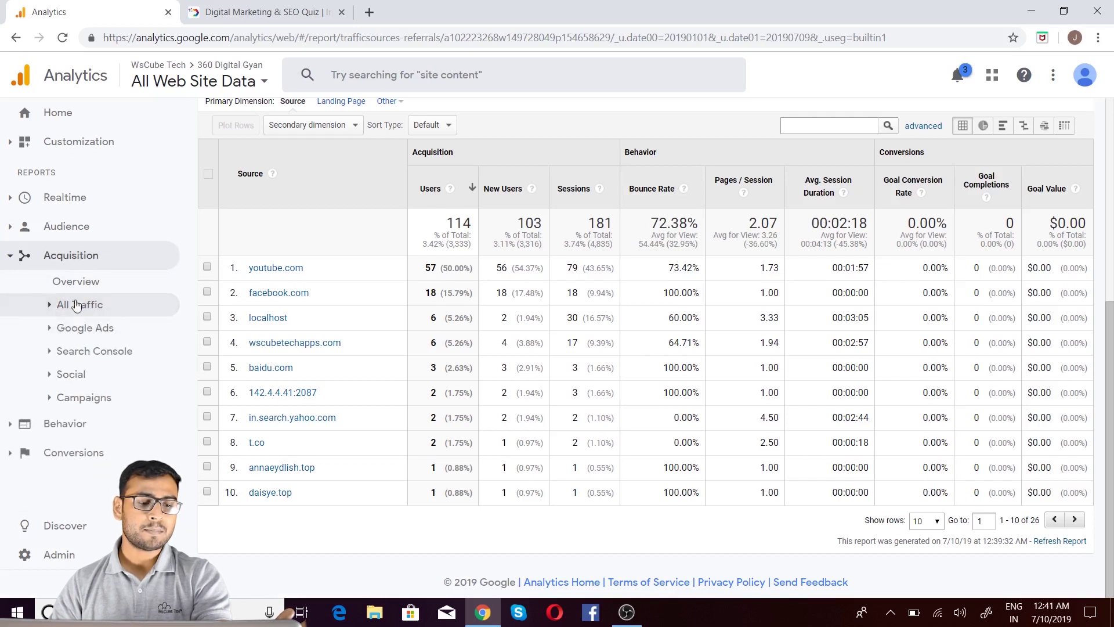
click(82, 329)
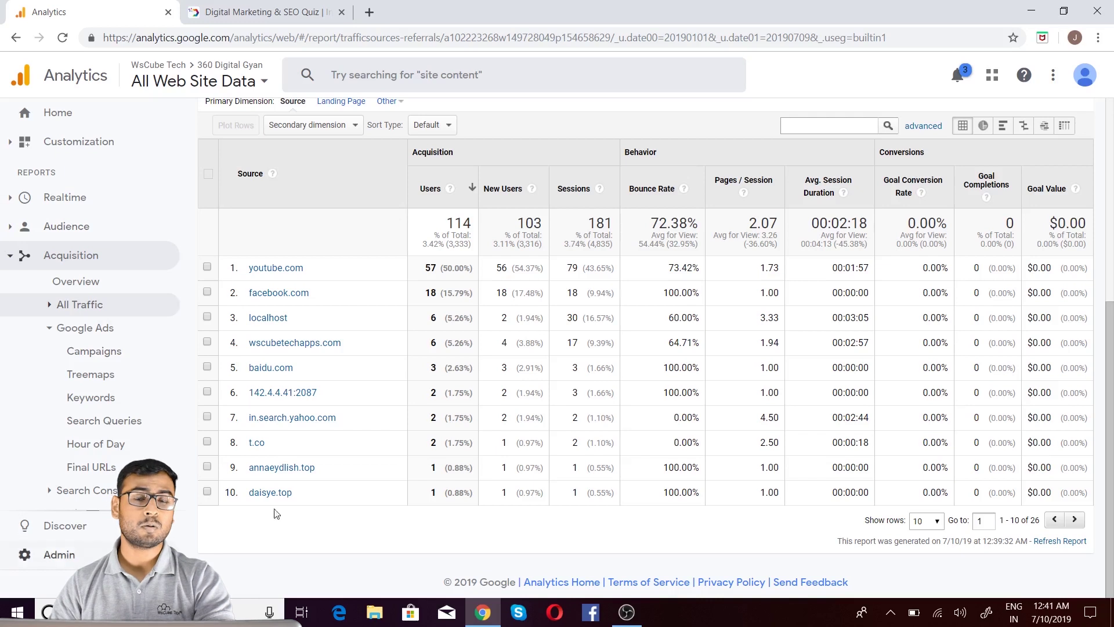
click(98, 329)
click(104, 328)
click(114, 358)
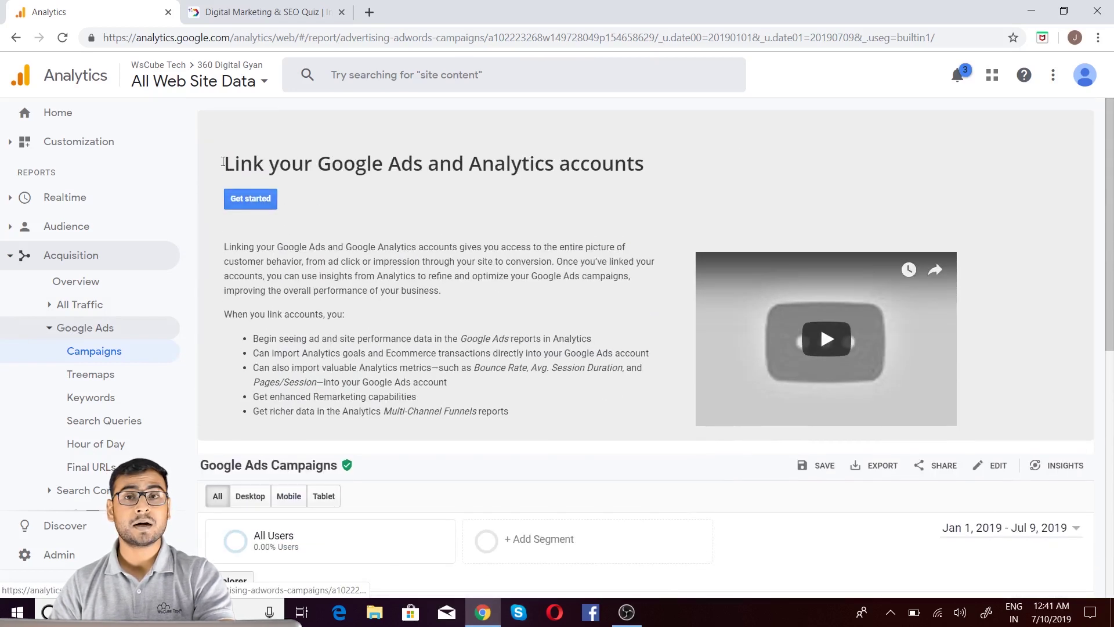
Review the Google Ads Campaigns report, from its account-linking information to its users chart and campaign table.
scroll(455, 331, down, 7)
scroll(523, 336, up, 6)
scroll(523, 335, down, 7)
scroll(656, 276, up, 1)
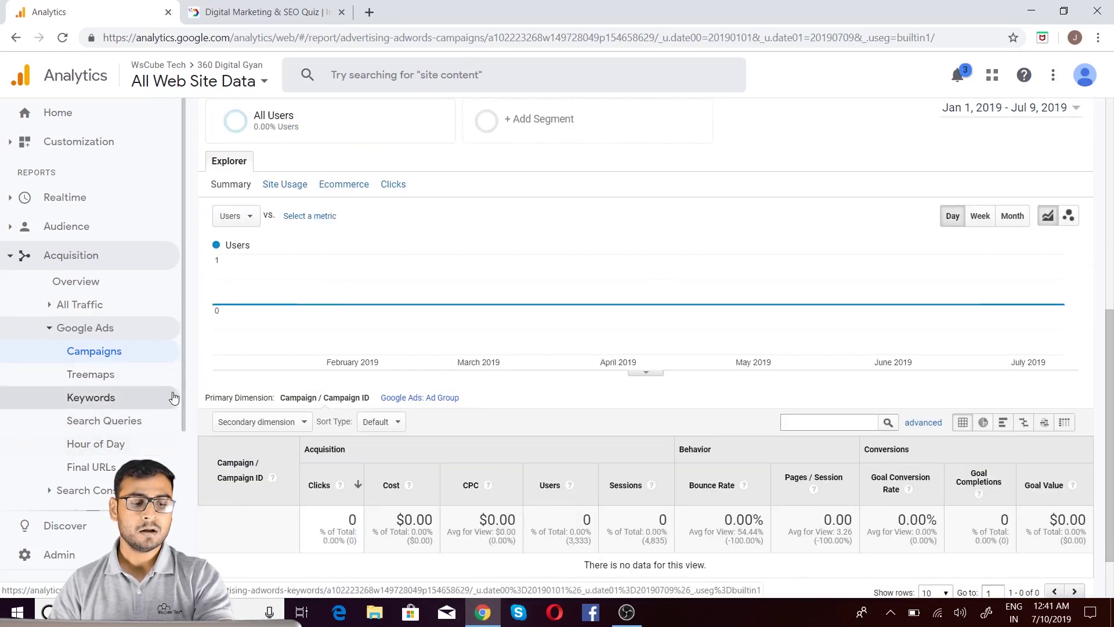
Go through the Google Ads Treemaps, Keywords, Search Queries, Hour of Day and Final URLs reports.
click(116, 375)
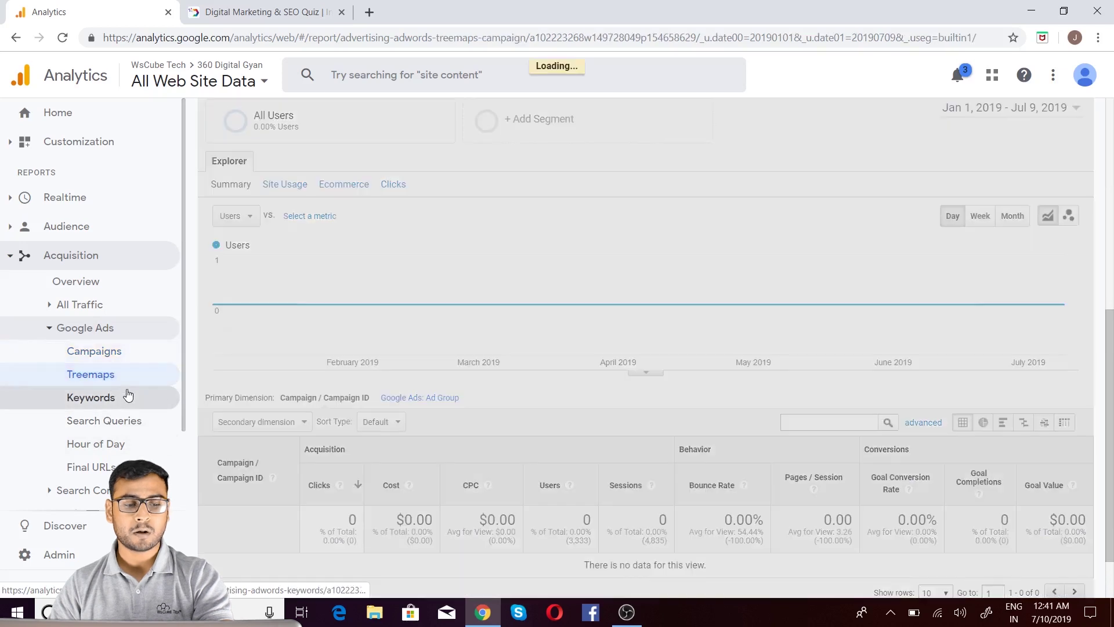
click(119, 400)
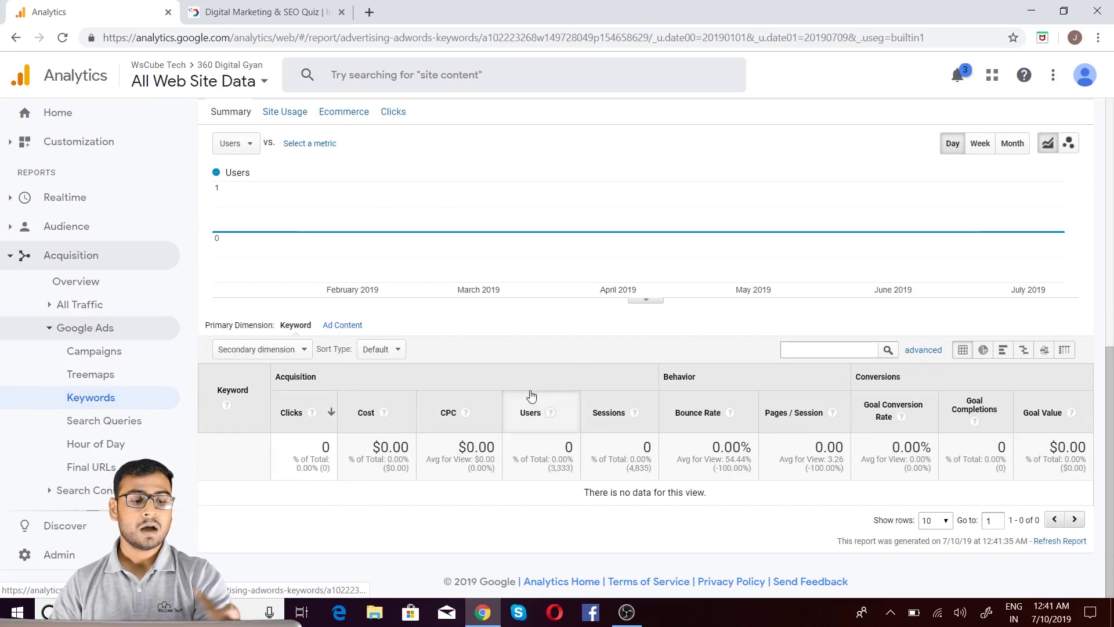
click(104, 421)
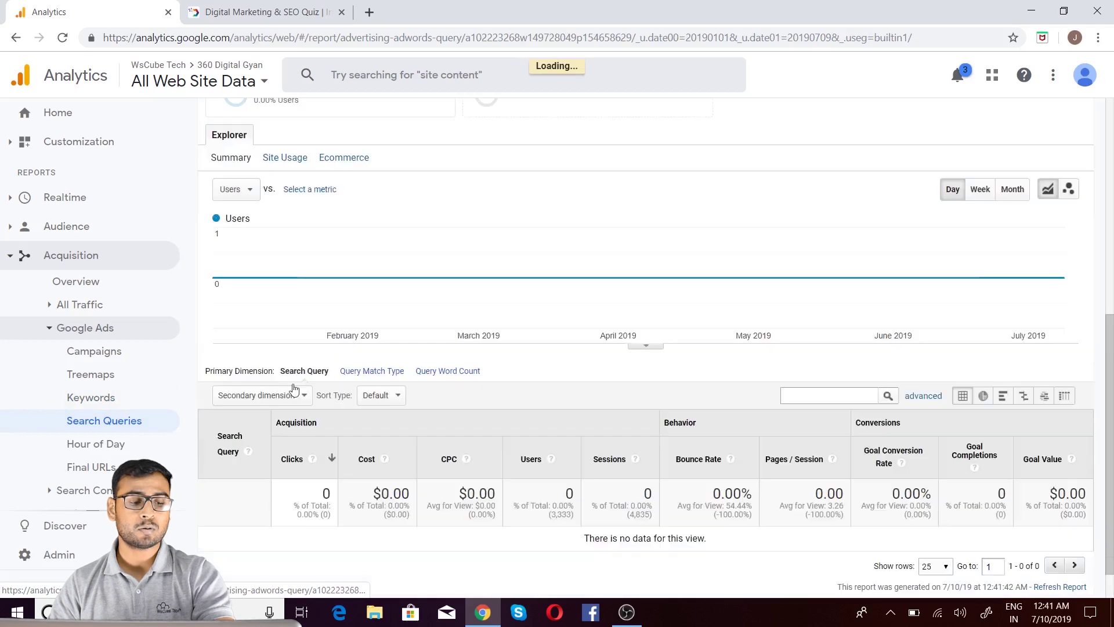
click(162, 445)
scroll(132, 428, down, 2)
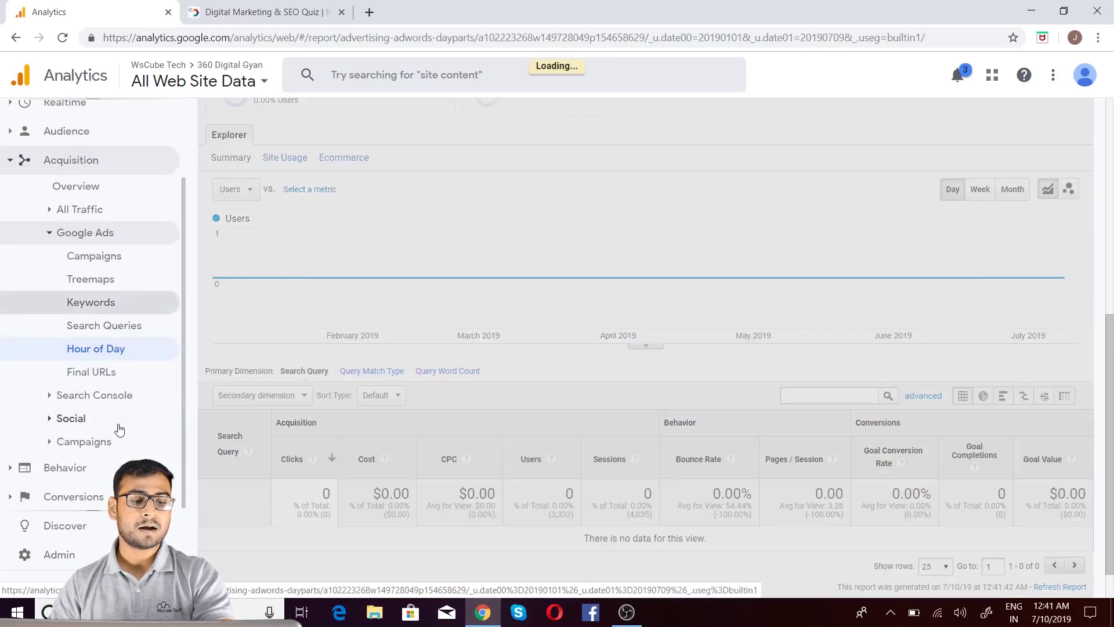
click(131, 384)
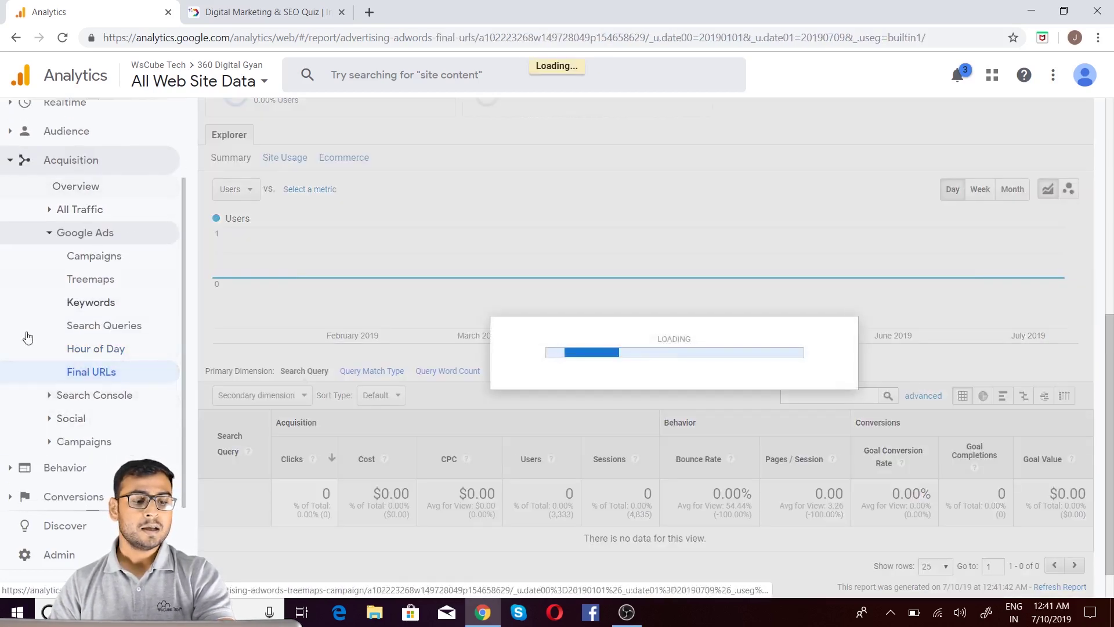
scroll(568, 435, down, 2)
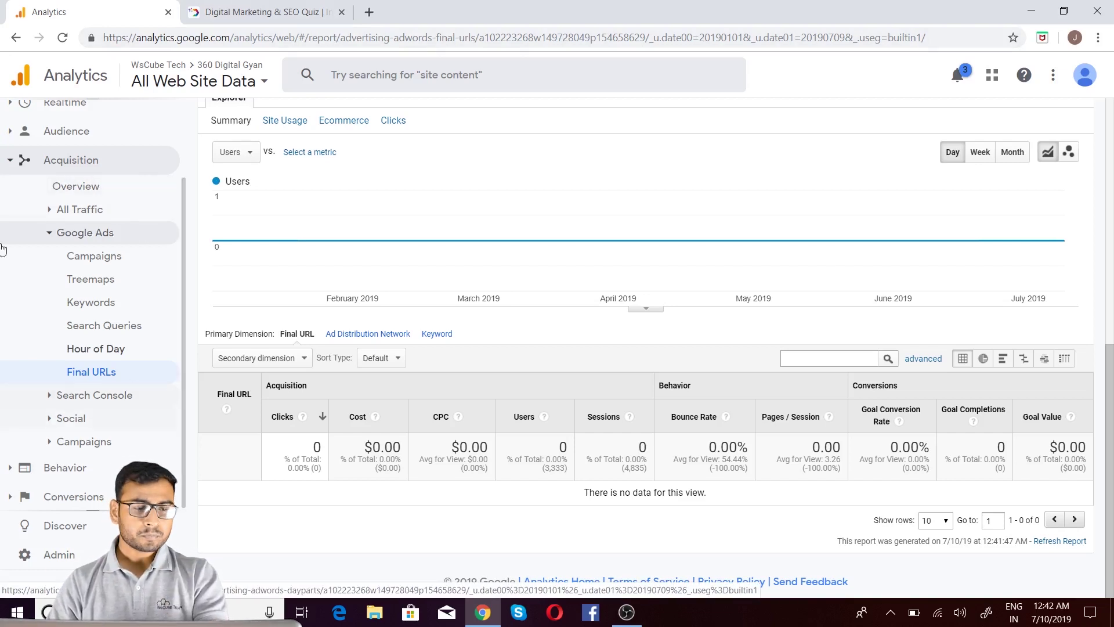
Examine the Final URLs totals row from Goal Value to Clicks, plus the report's account-linking information and device filters.
click(130, 233)
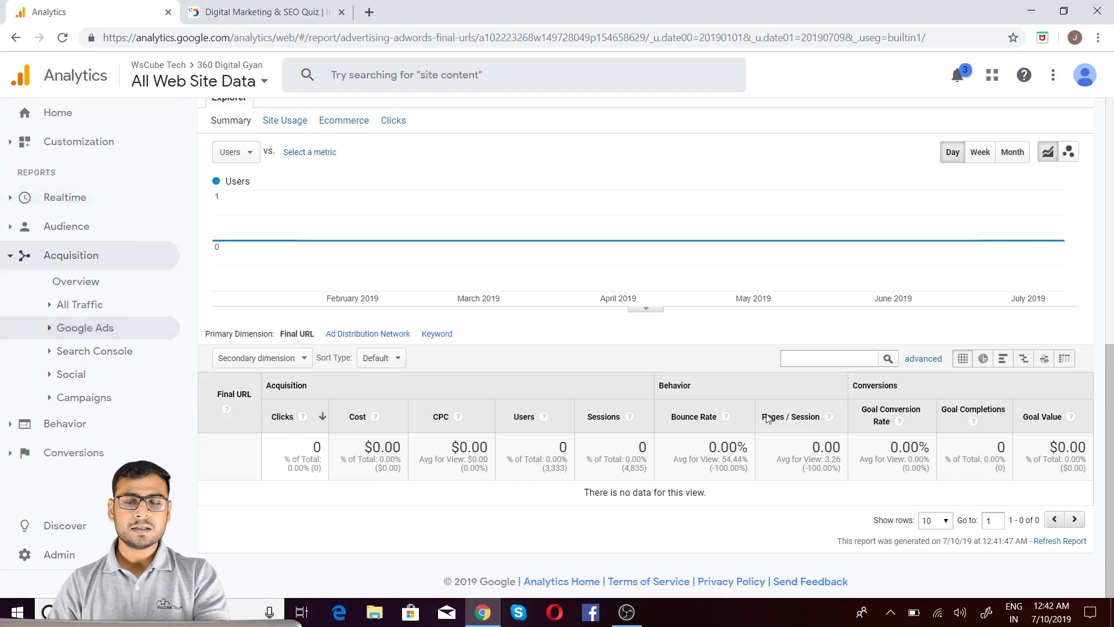
drag(1077, 453, 312, 448)
click(312, 449)
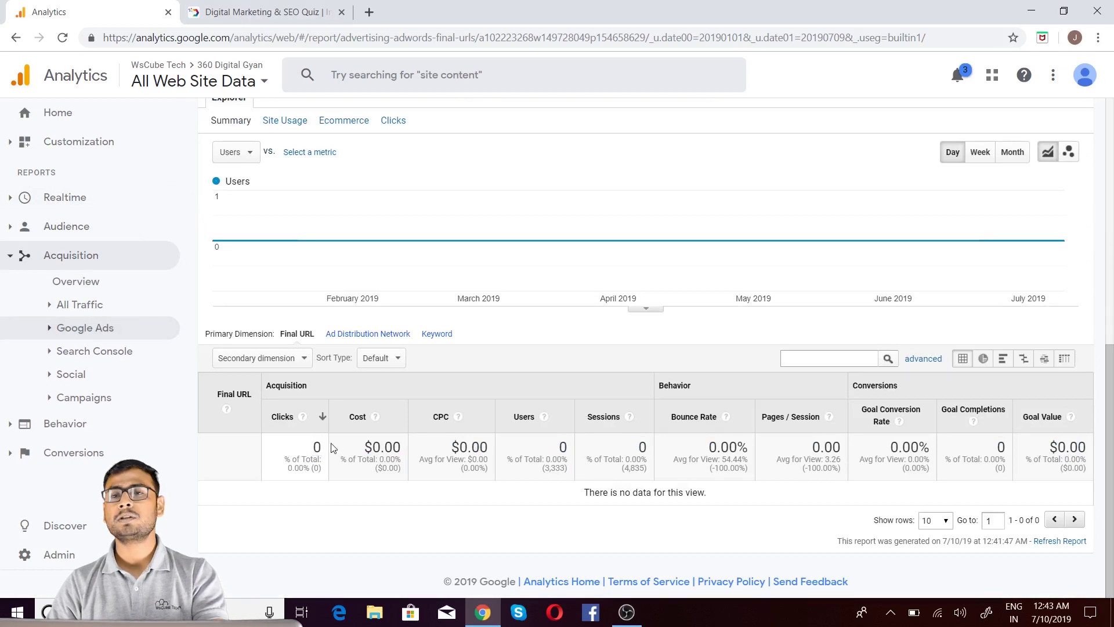
scroll(1001, 351, up, 8)
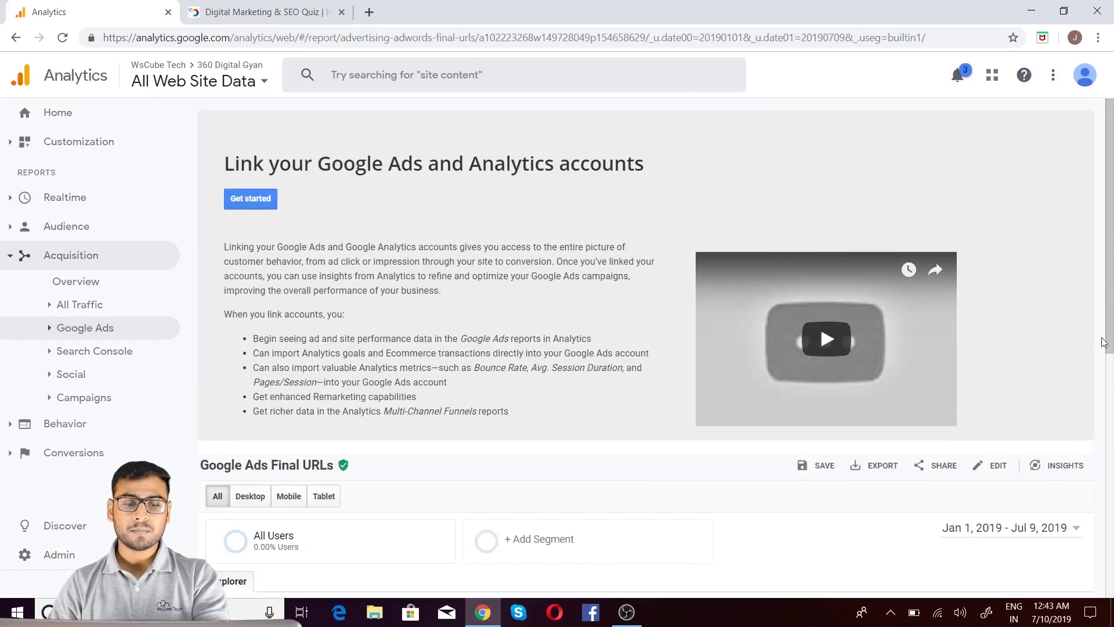
scroll(495, 332, down, 4)
click(249, 281)
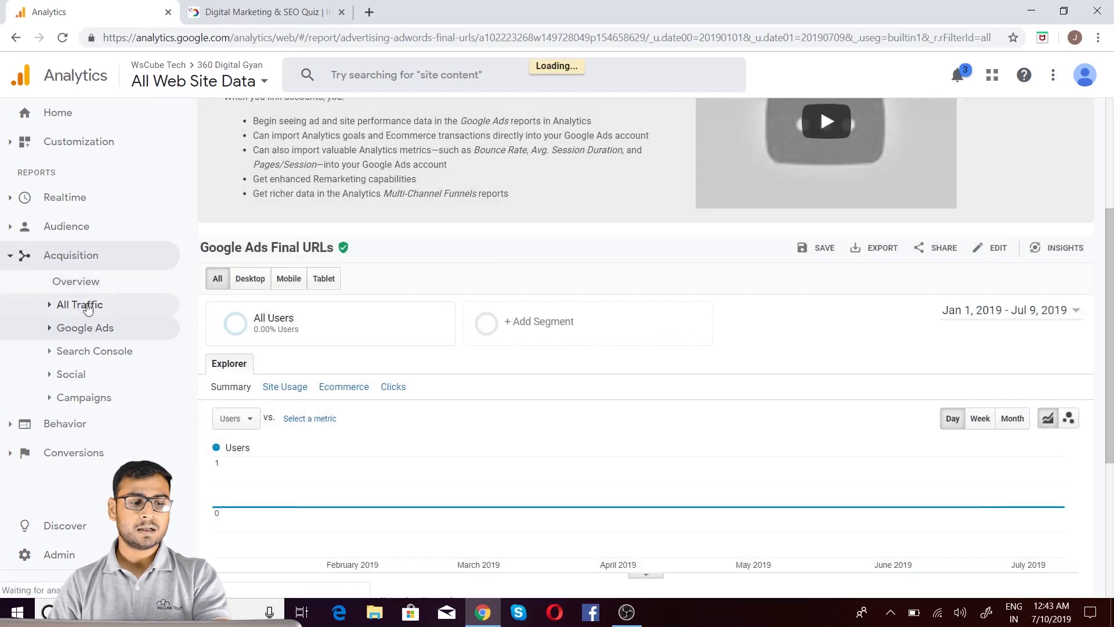
Open the Channels report under All Traffic and highlight the Organic Search users.
click(148, 304)
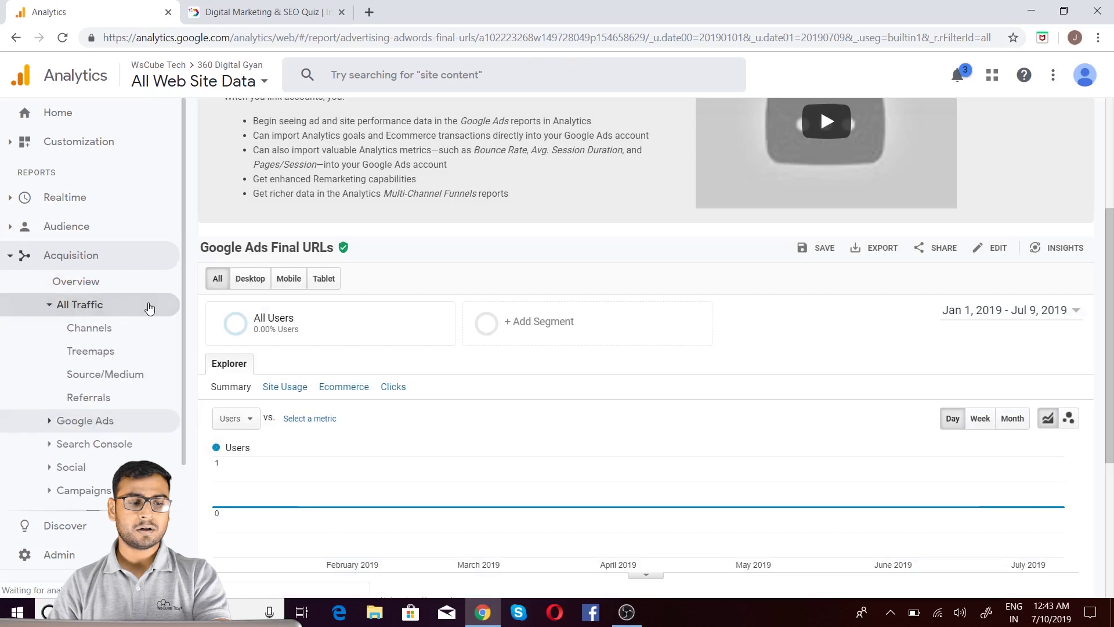
click(129, 329)
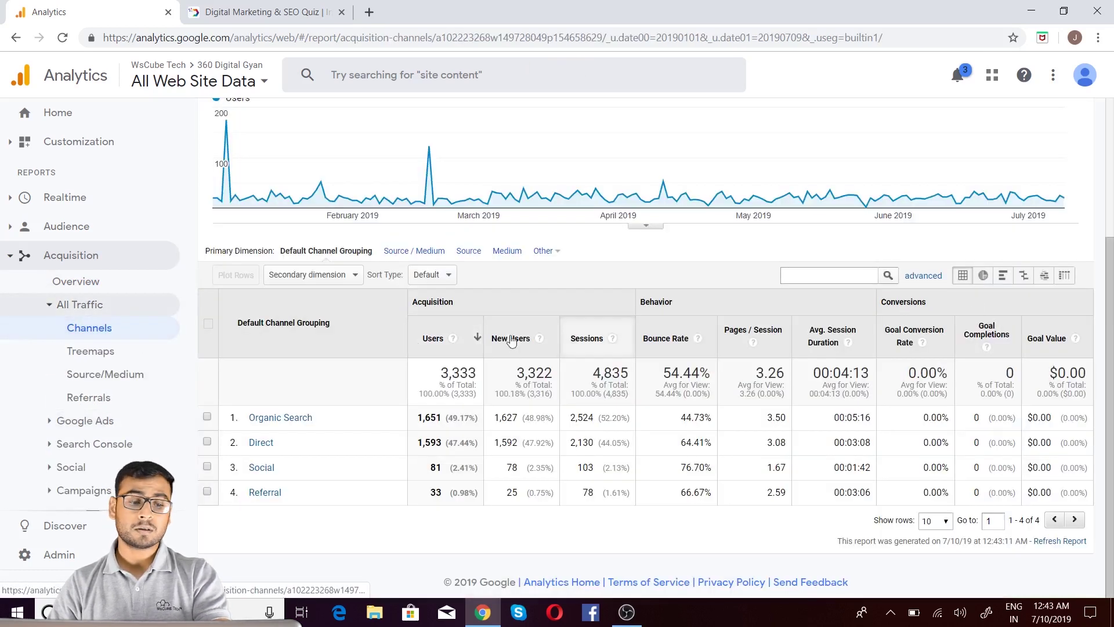
scroll(605, 395, up, 3)
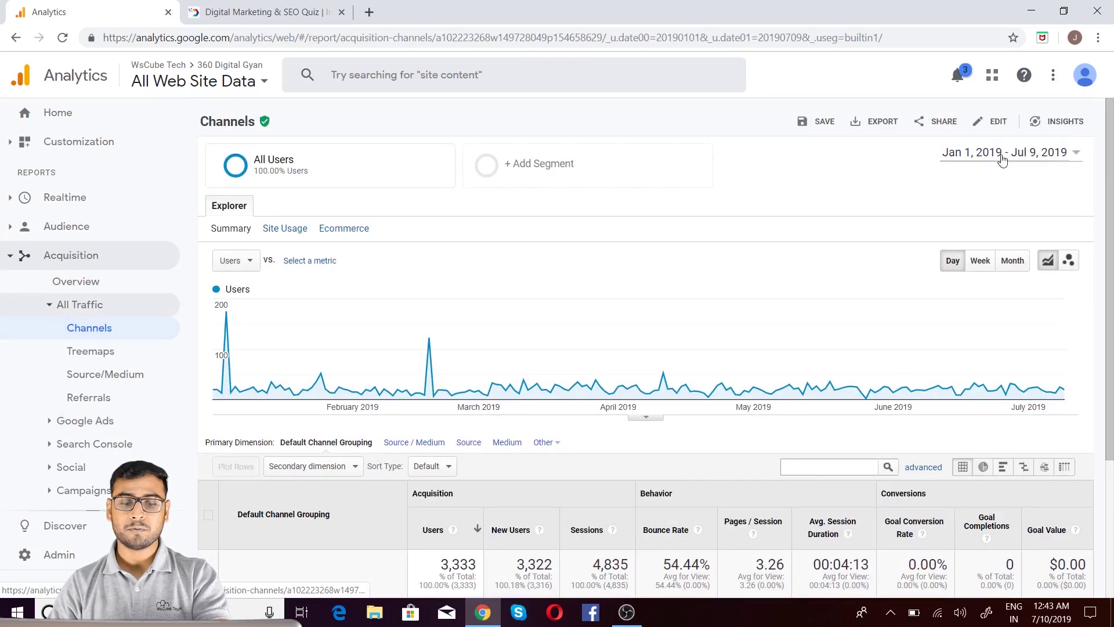
scroll(590, 442, down, 3)
double_click(430, 417)
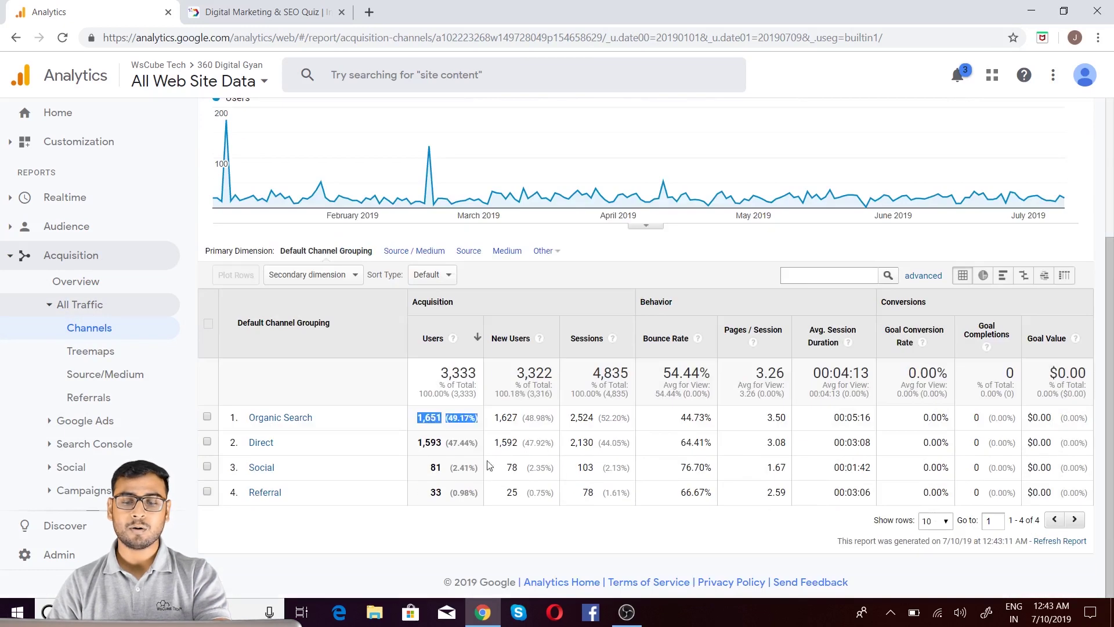
Add Device Category as the secondary dimension of the Channels table.
scroll(901, 149, up, 3)
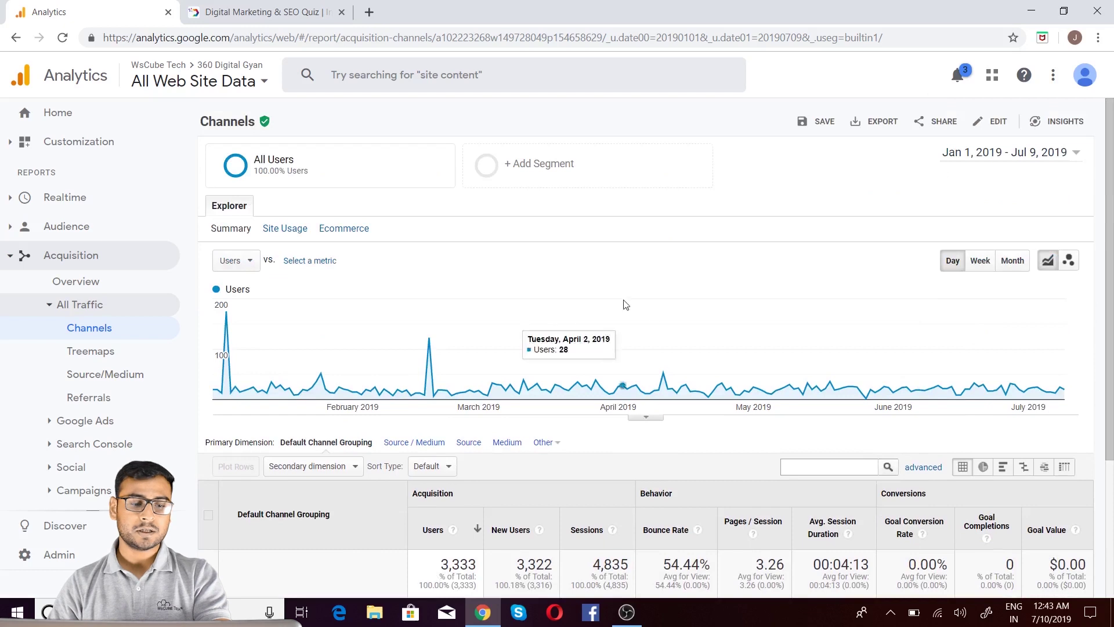
scroll(696, 293, down, 3)
scroll(570, 346, up, 3)
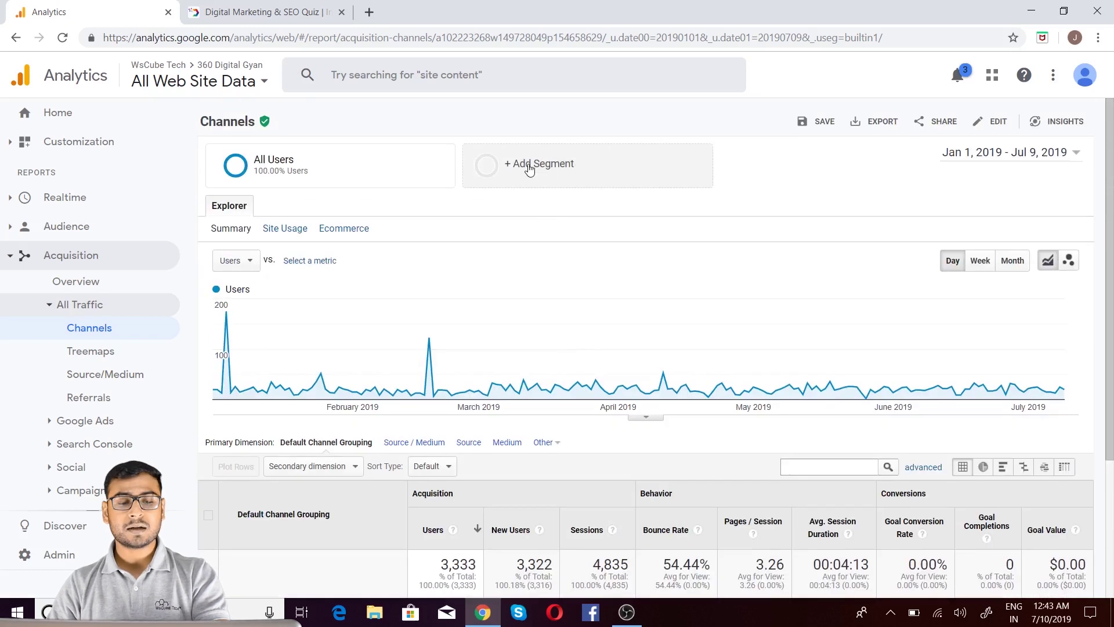
scroll(728, 323, down, 3)
click(342, 276)
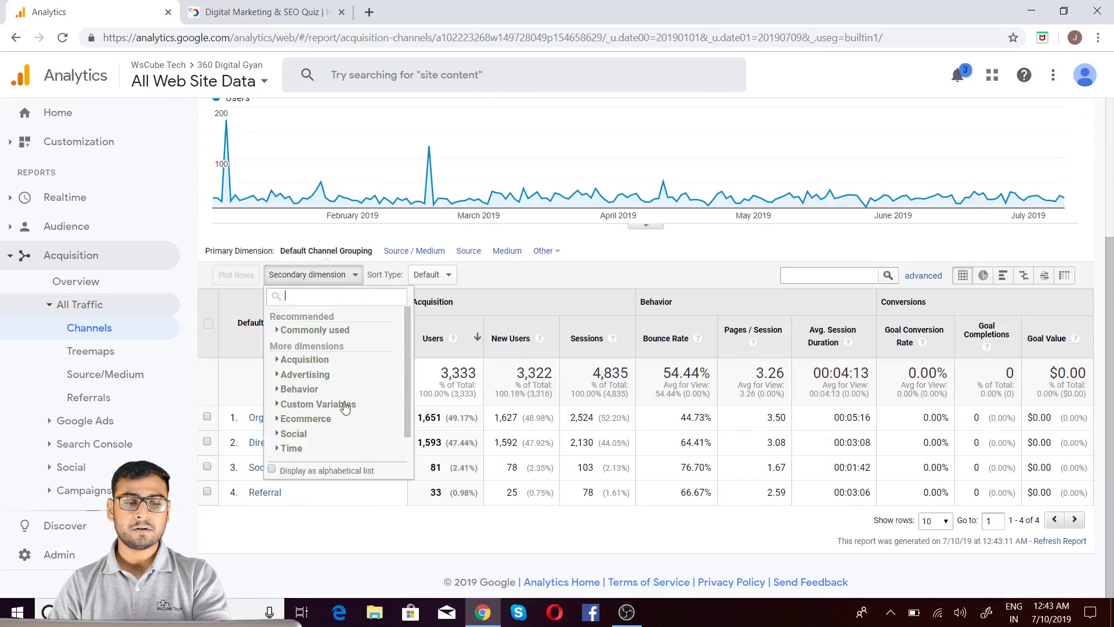
click(555, 276)
click(313, 275)
click(313, 331)
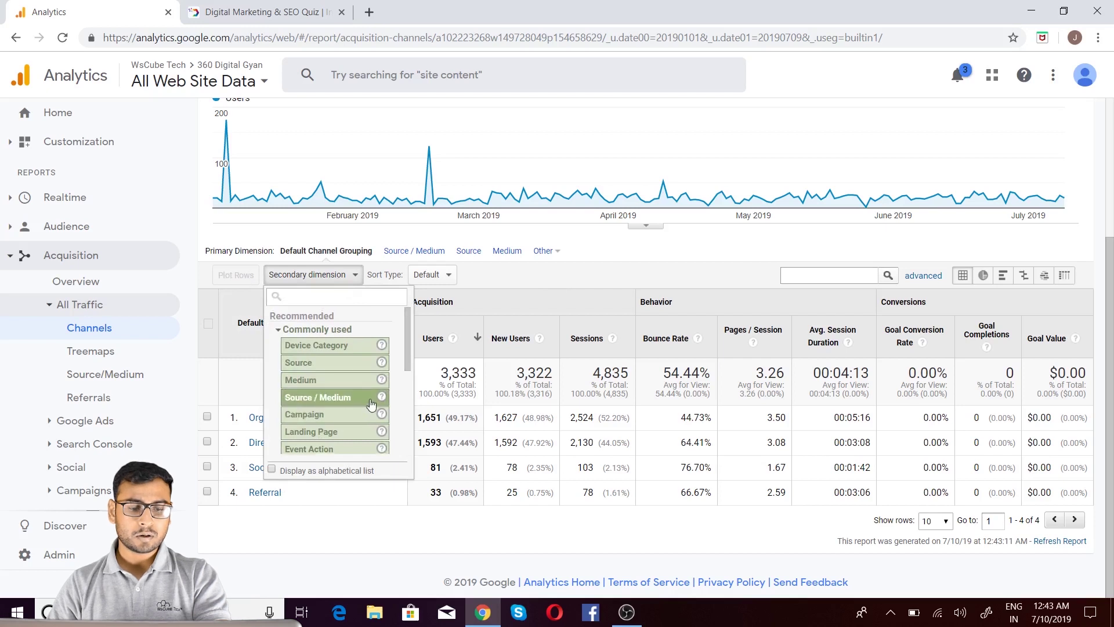
click(329, 361)
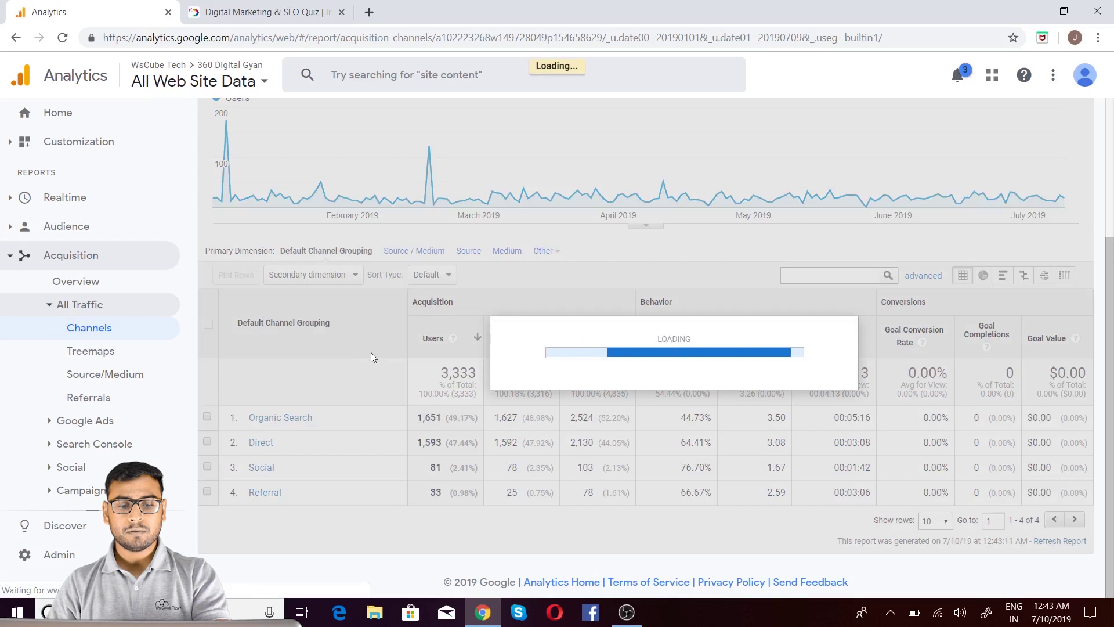
Compare the Organic Search users on desktop with the Organic Search users on mobile.
scroll(373, 356, down, 3)
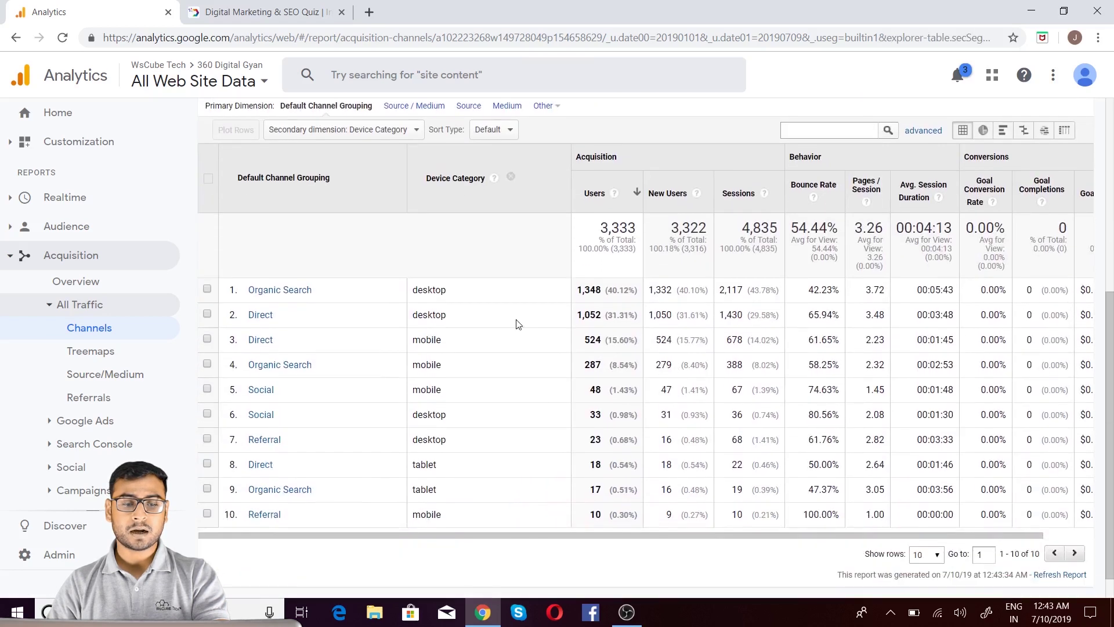
drag(416, 289, 468, 293)
double_click(442, 297)
drag(601, 289, 583, 291)
double_click(419, 365)
double_click(598, 364)
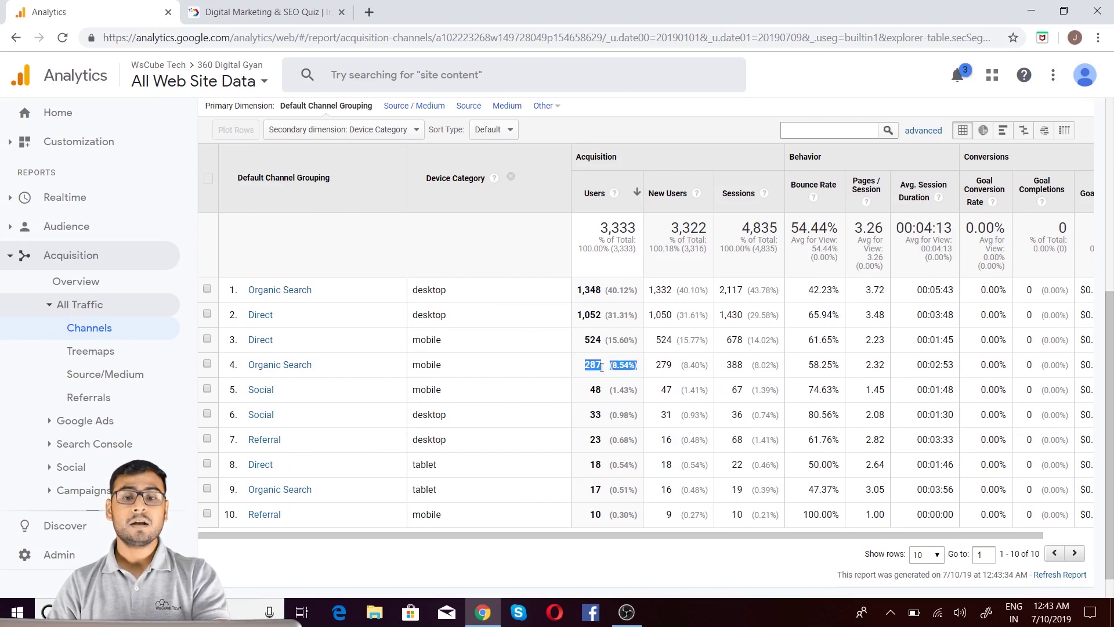
double_click(598, 364)
click(604, 302)
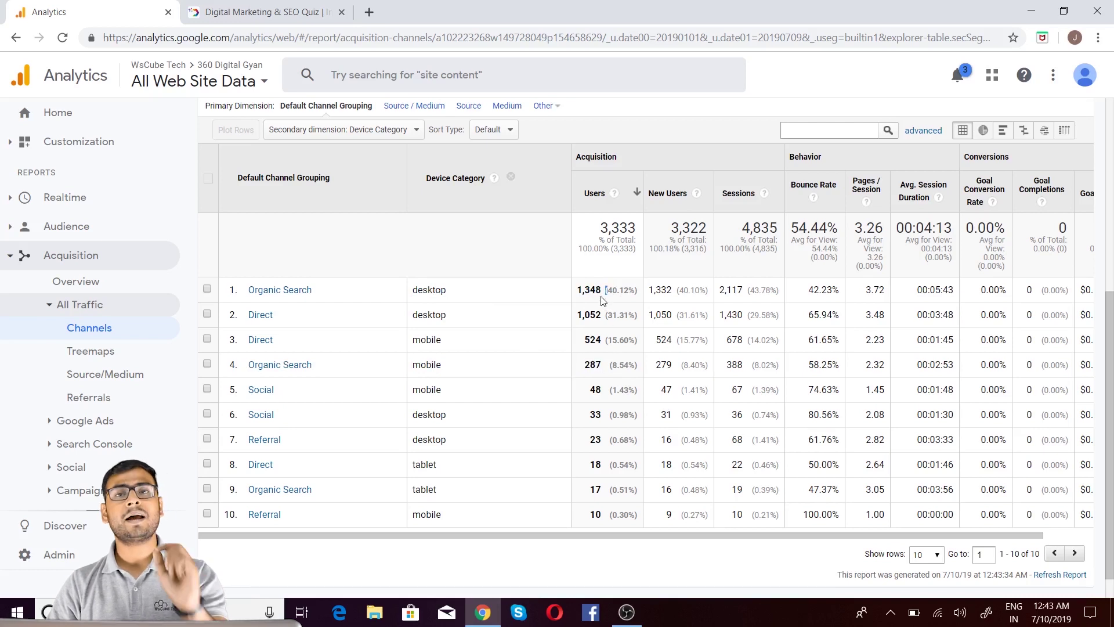
Sort the Channels table by device category in descending order, and reverse it to ascending order.
scroll(603, 301, up, 4)
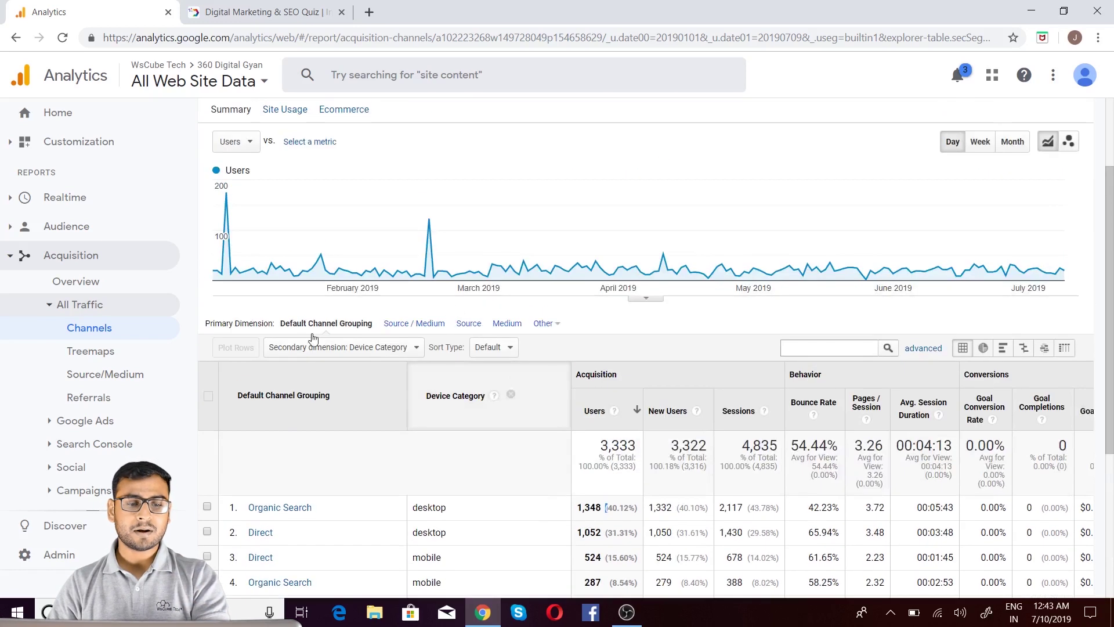
click(342, 348)
click(540, 372)
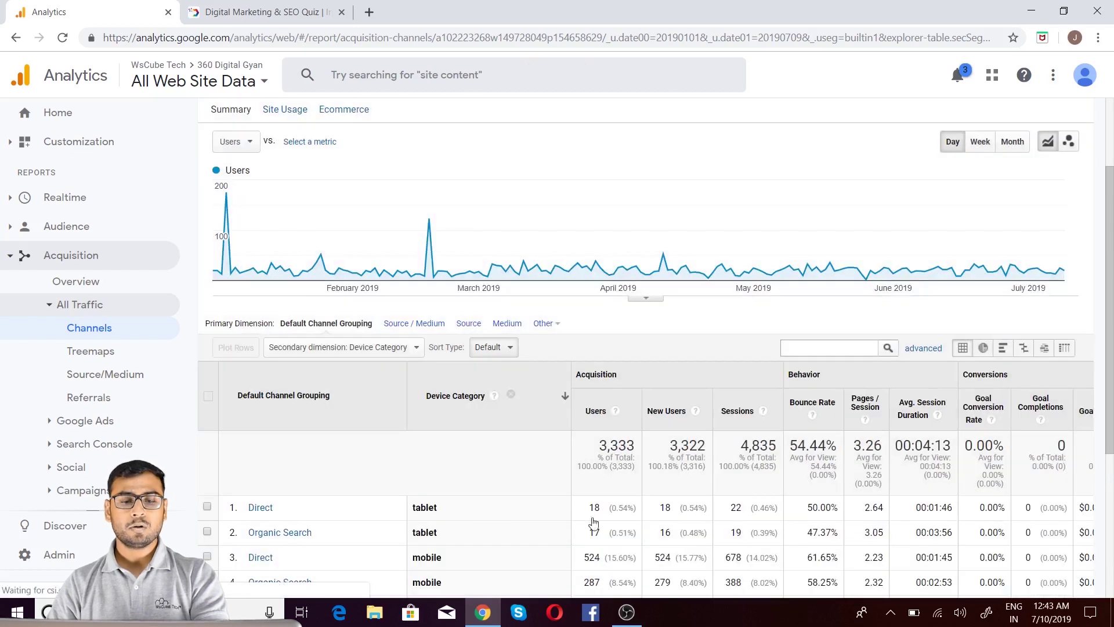
scroll(485, 476, down, 5)
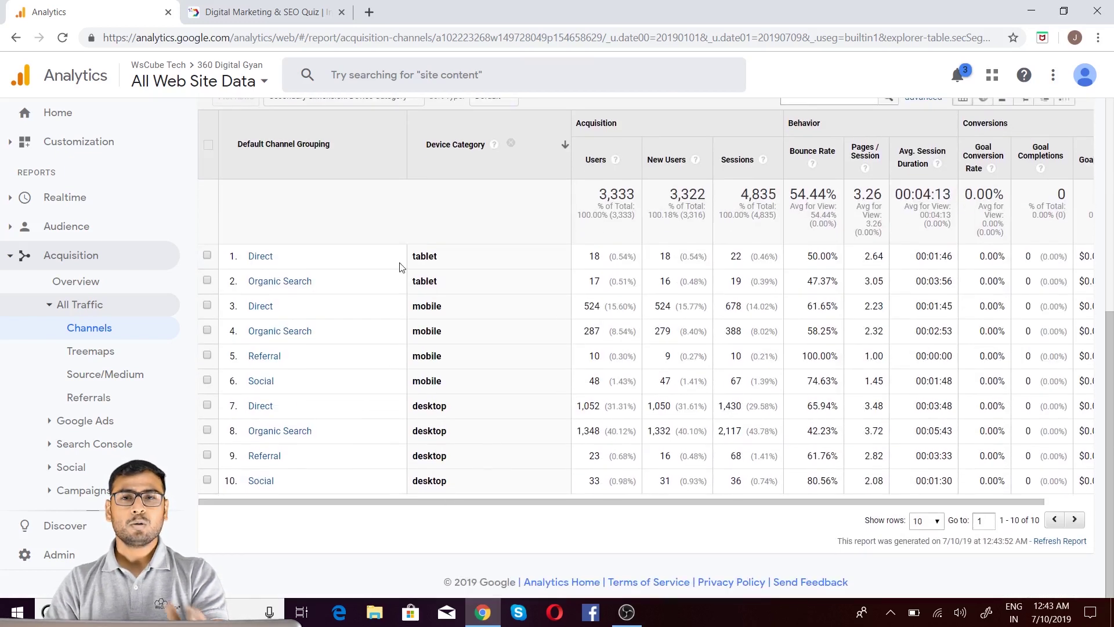
scroll(415, 333, up, 5)
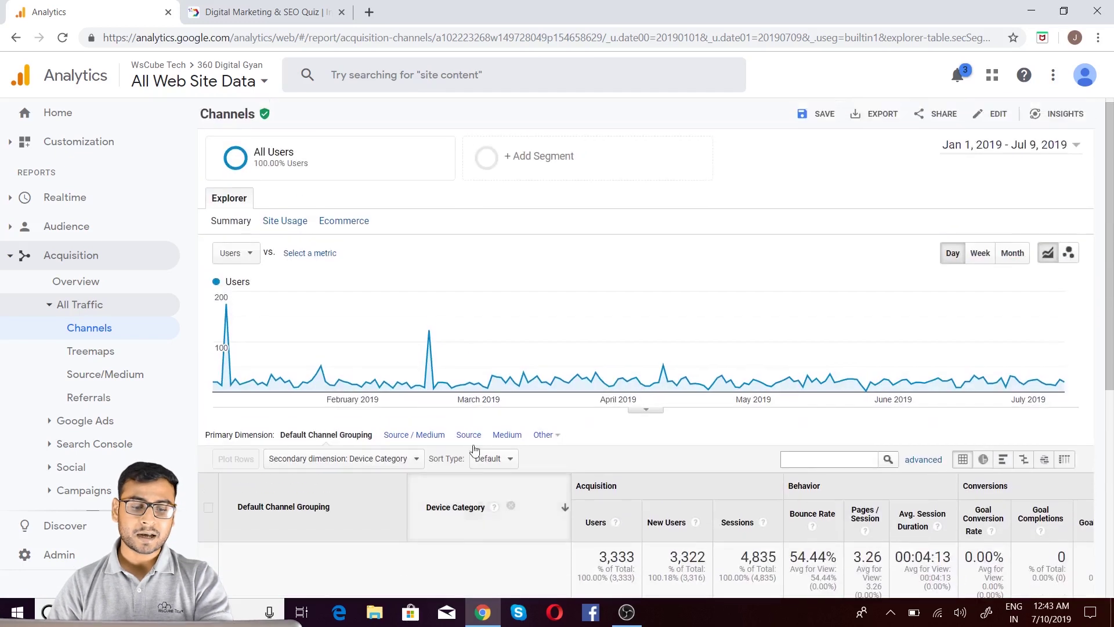
scroll(549, 227, down, 4)
click(549, 226)
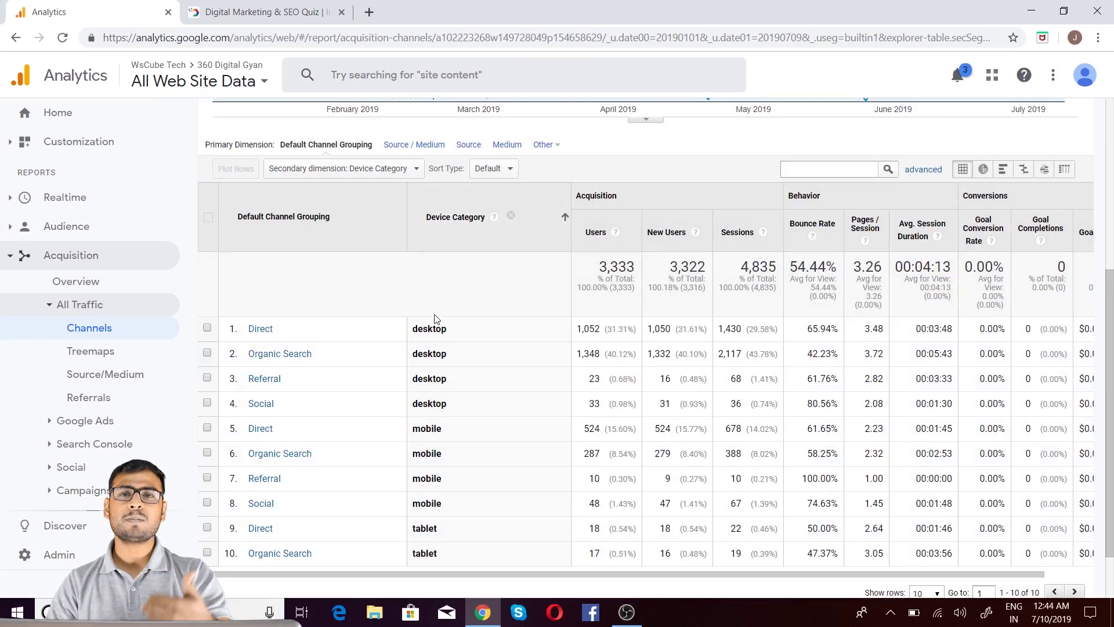
Add Sessions as the comparison metric against Users in the Channels chart.
scroll(380, 269, up, 4)
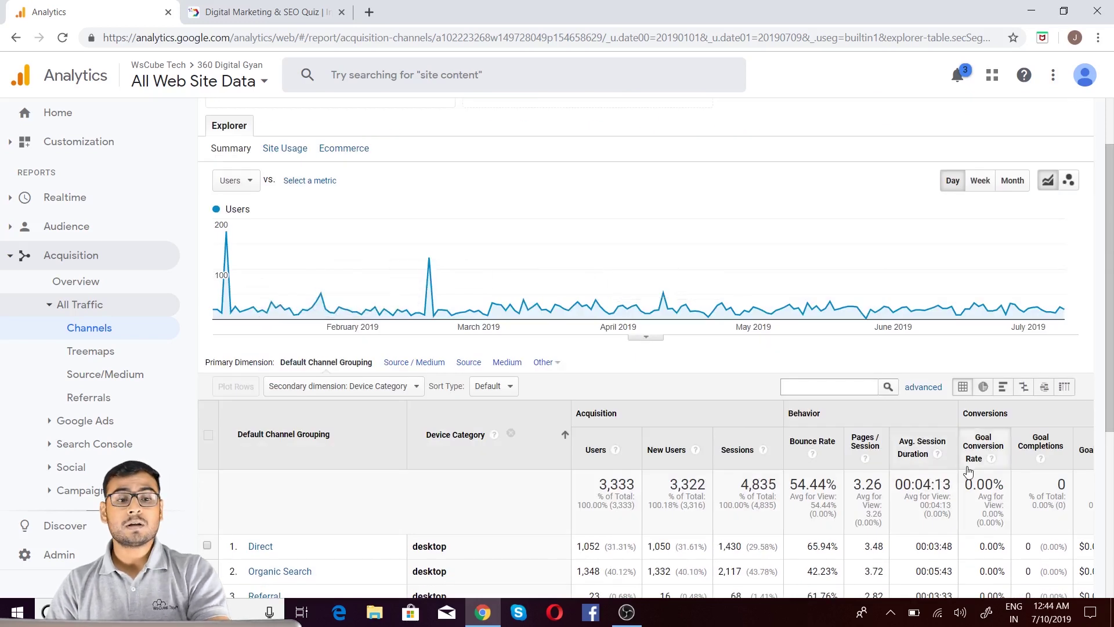
click(320, 181)
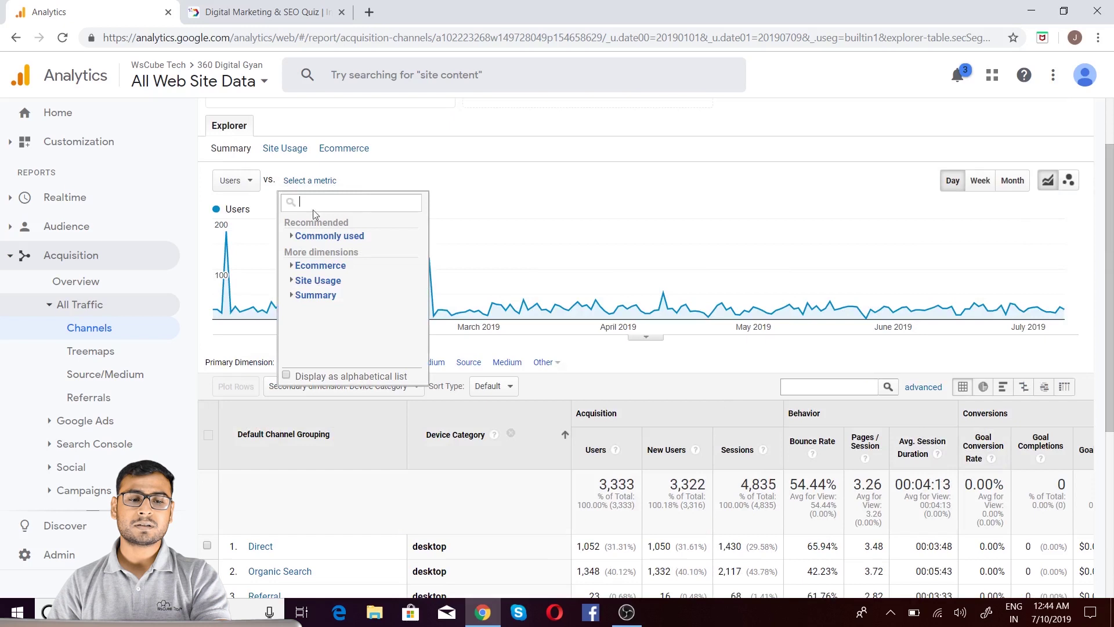
click(329, 238)
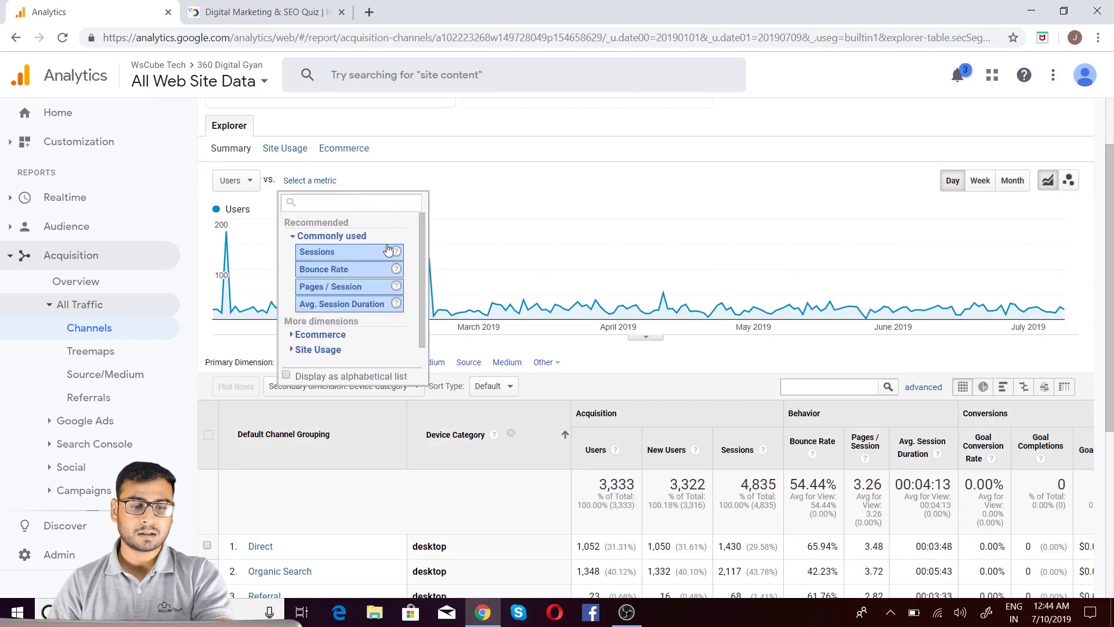
click(388, 251)
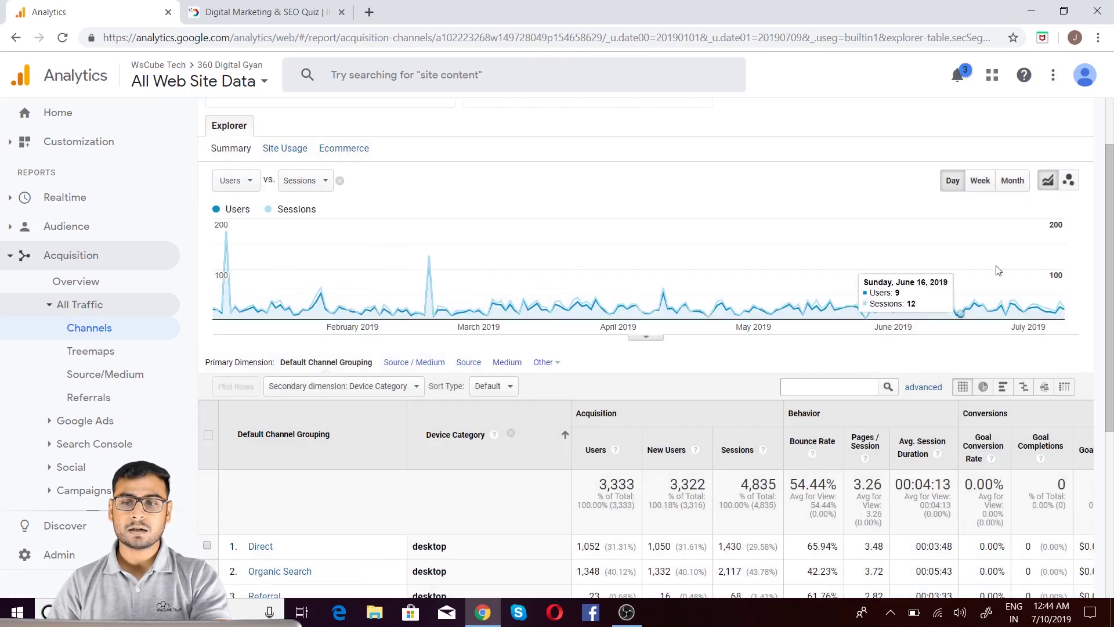
Display the Users and Sessions chart by month, and switch it to weekly intervals.
click(1012, 180)
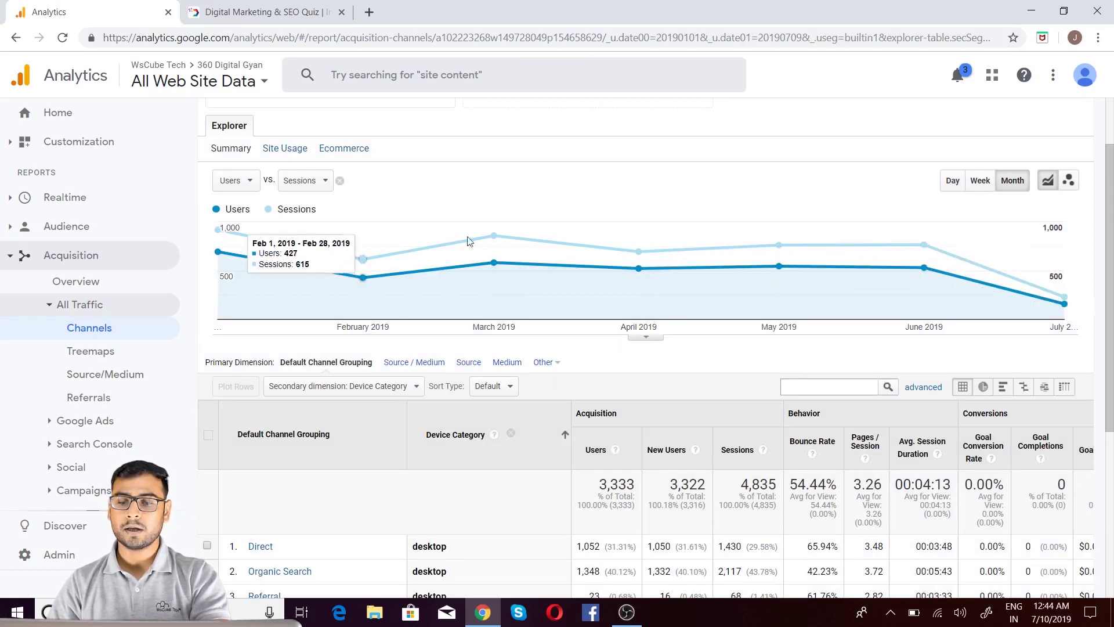
click(981, 181)
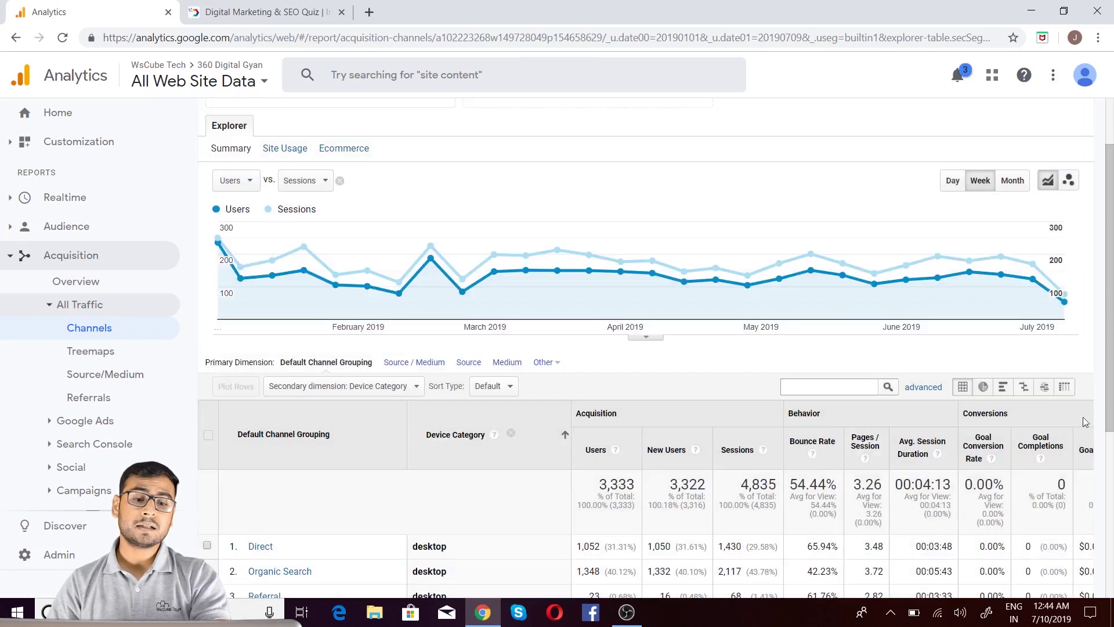
scroll(881, 416, down, 5)
scroll(659, 313, up, 6)
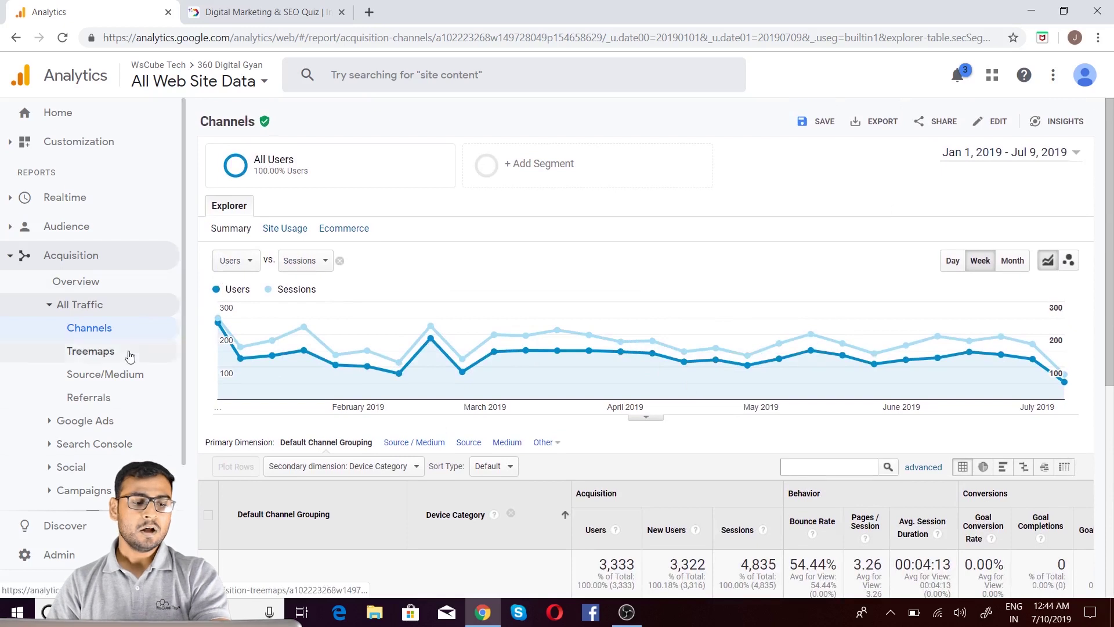
Review the reports listed under Google Ads in the Acquisition section.
scroll(85, 371, down, 1)
click(85, 371)
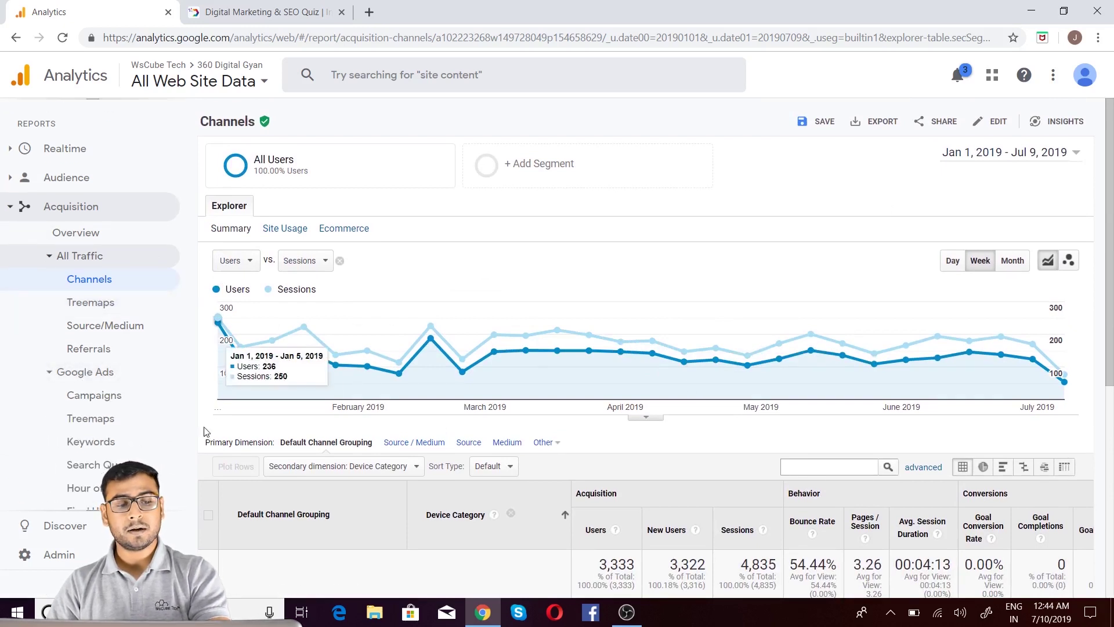
scroll(87, 432, down, 1)
scroll(88, 440, down, 2)
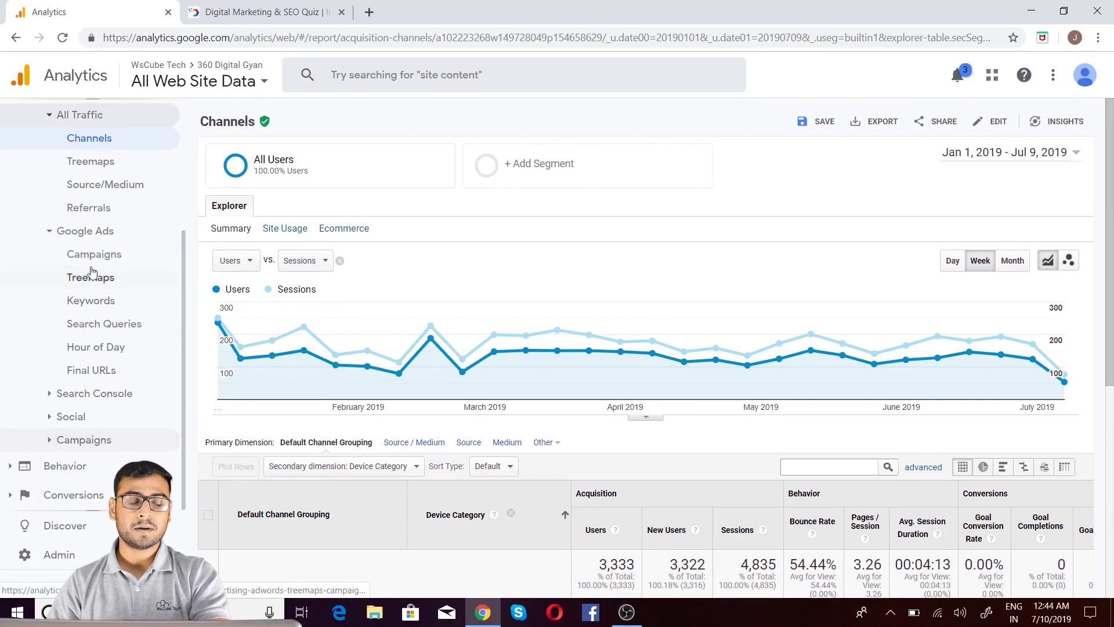
click(109, 230)
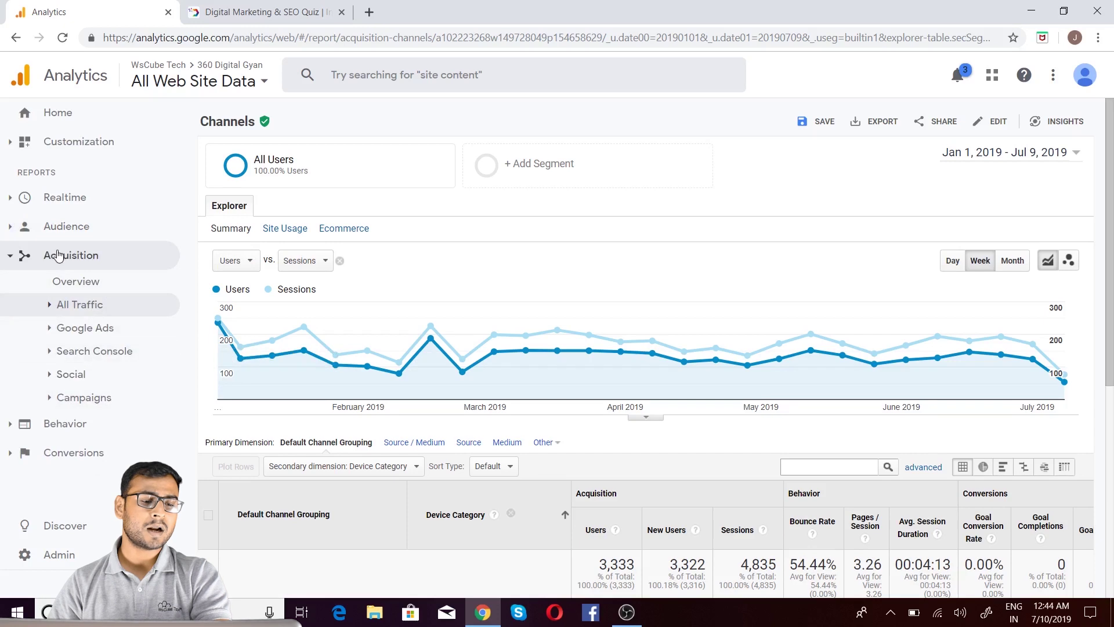
click(82, 256)
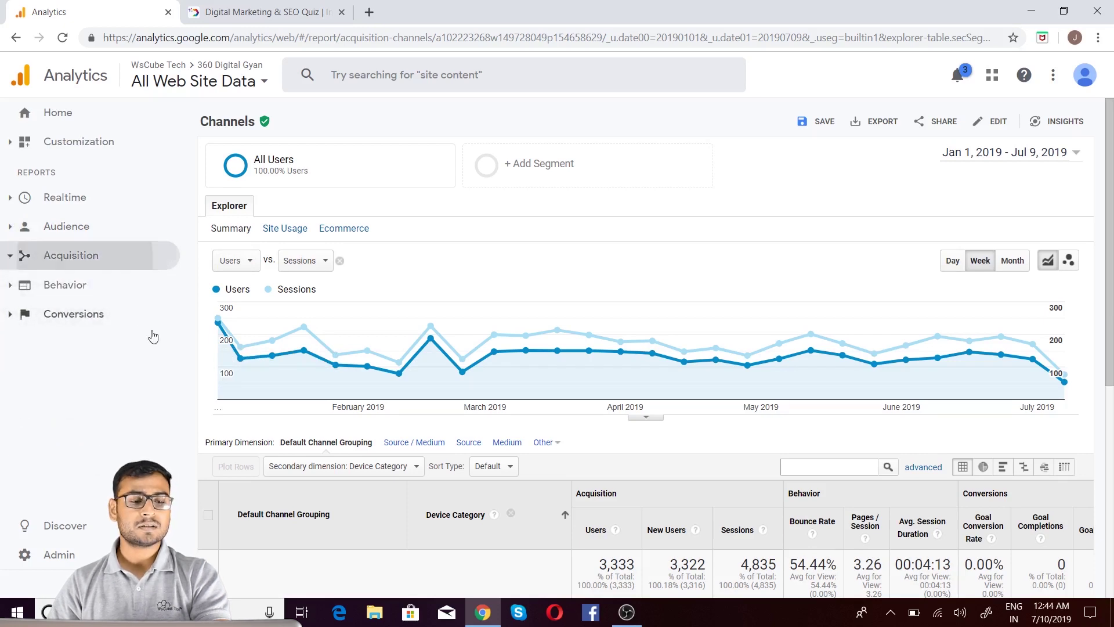
click(77, 262)
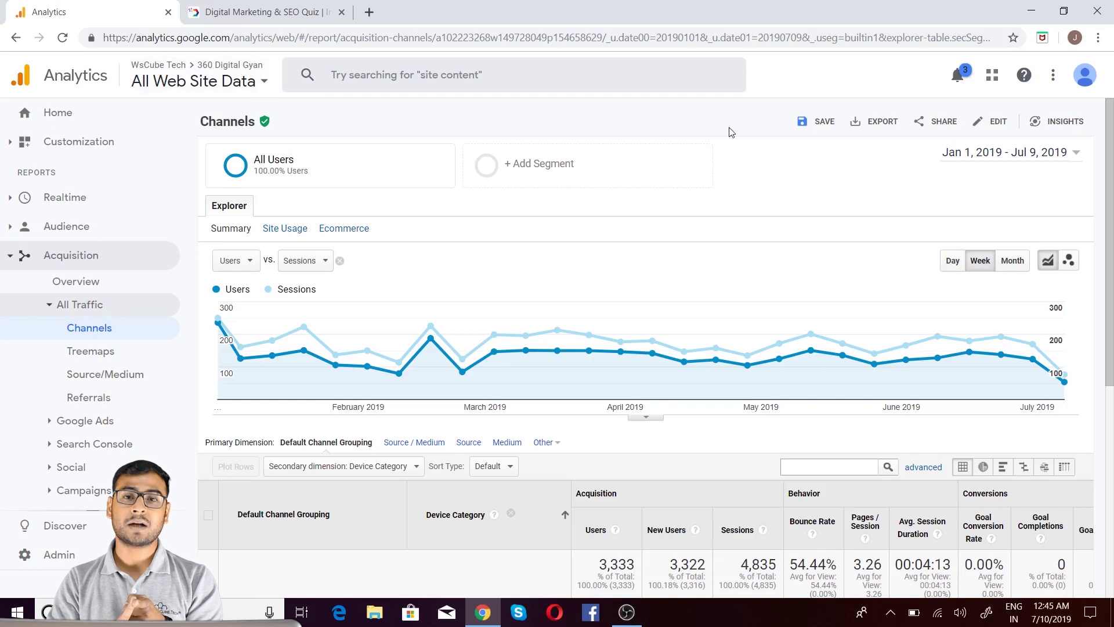
click(85, 421)
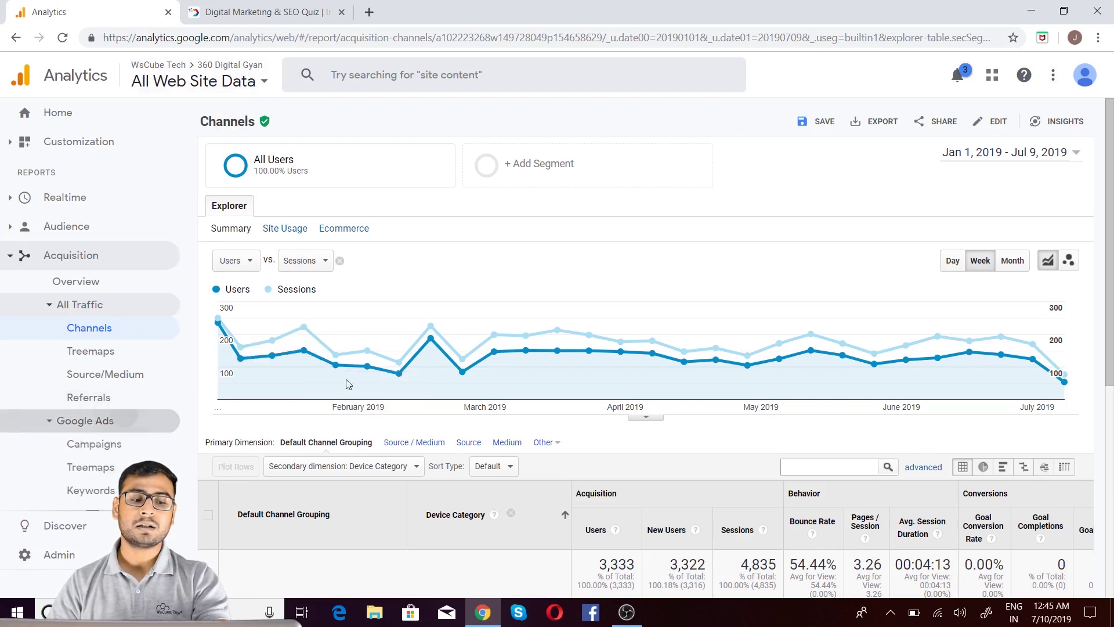
scroll(116, 383, down, 1)
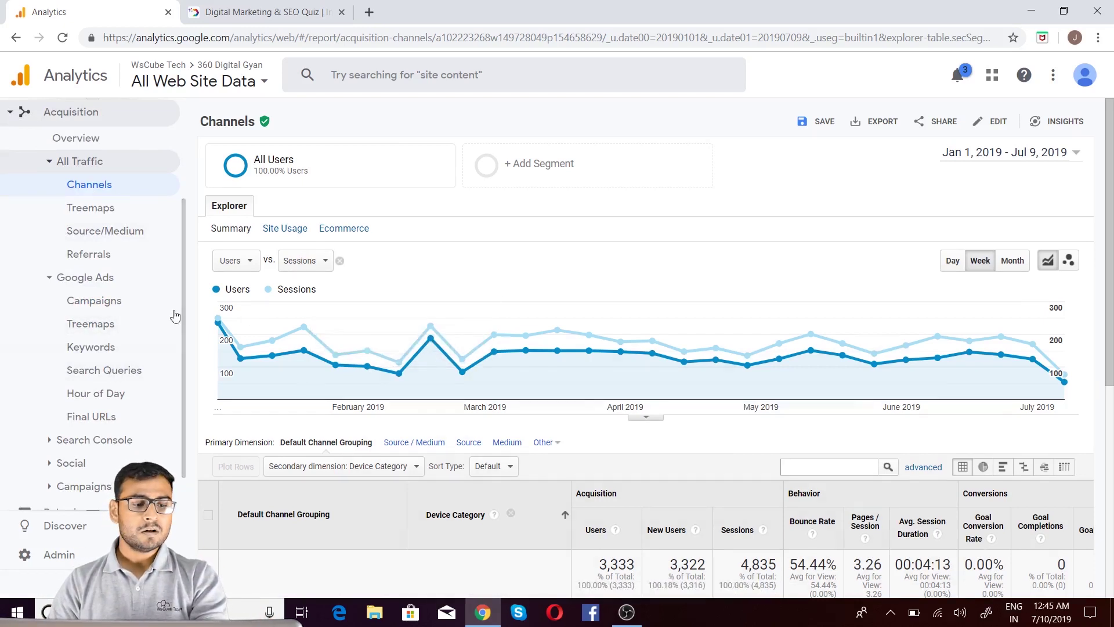
click(105, 277)
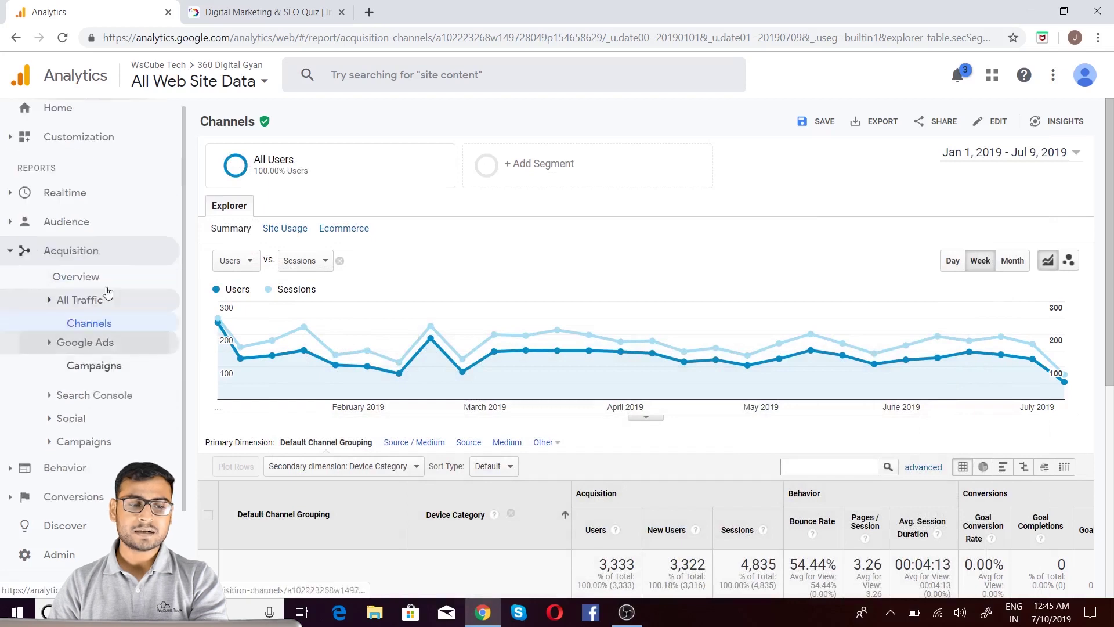
View the Landing Pages and Countries reports under Search Console, and collapse that report group.
click(134, 351)
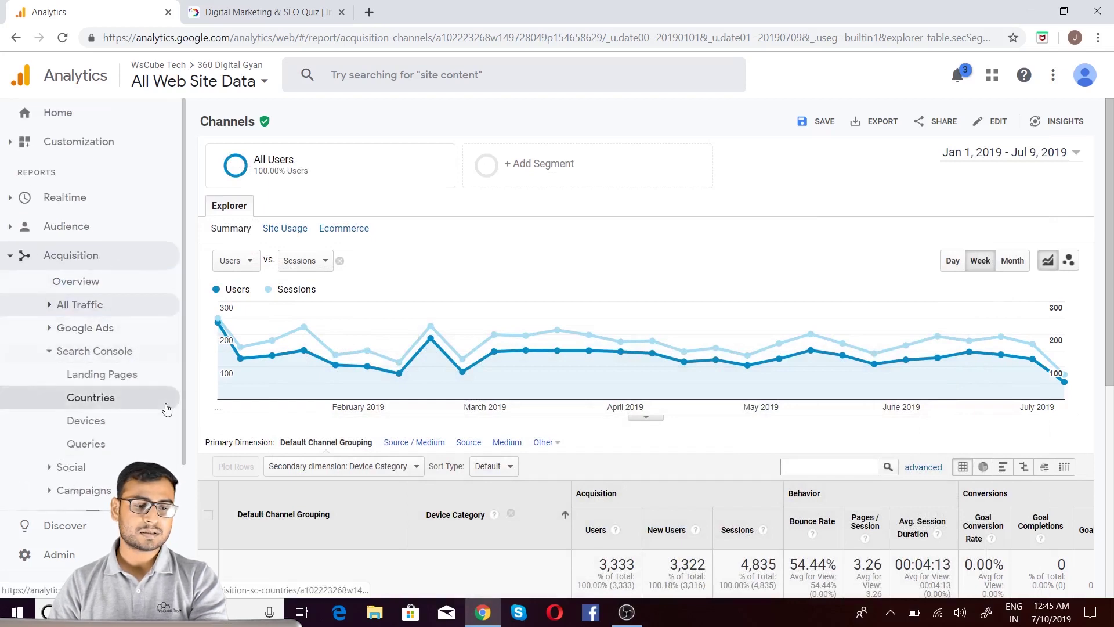
click(131, 374)
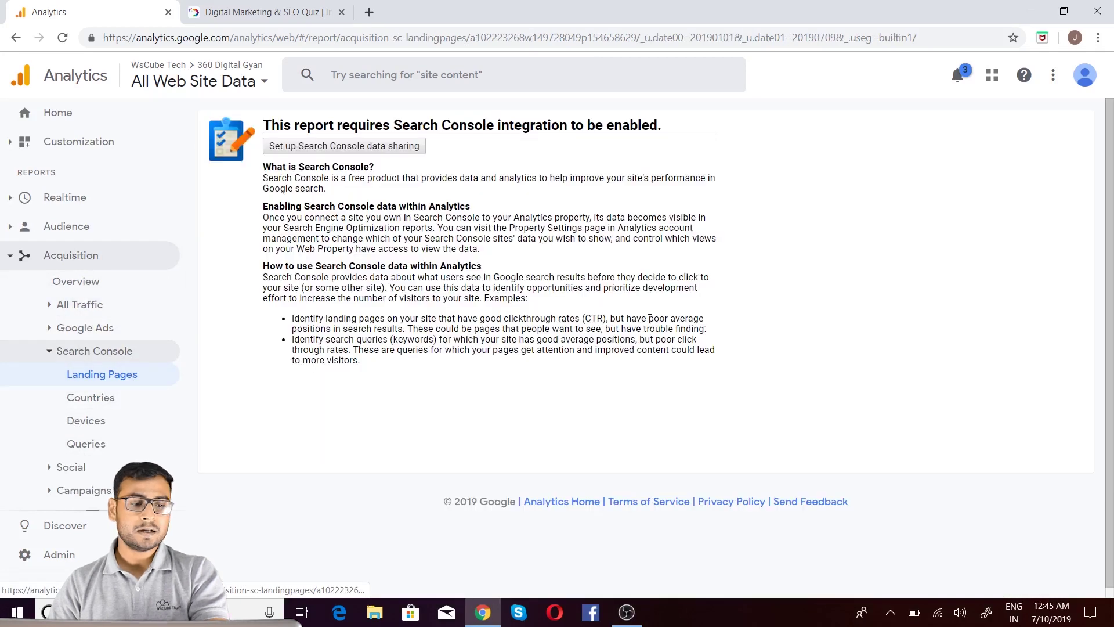
click(134, 394)
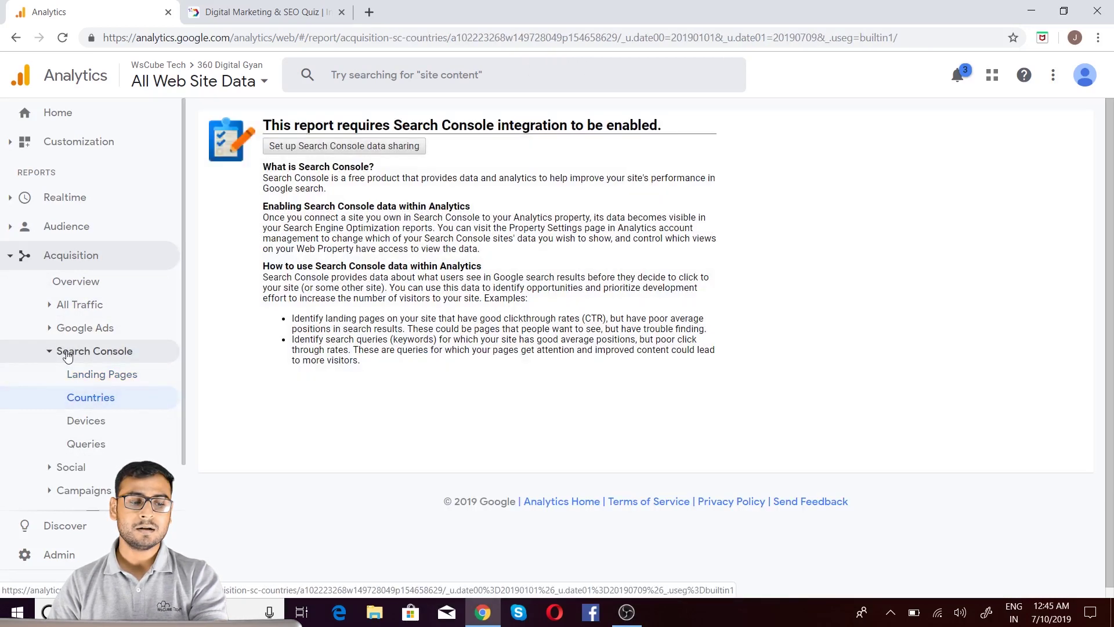
click(63, 351)
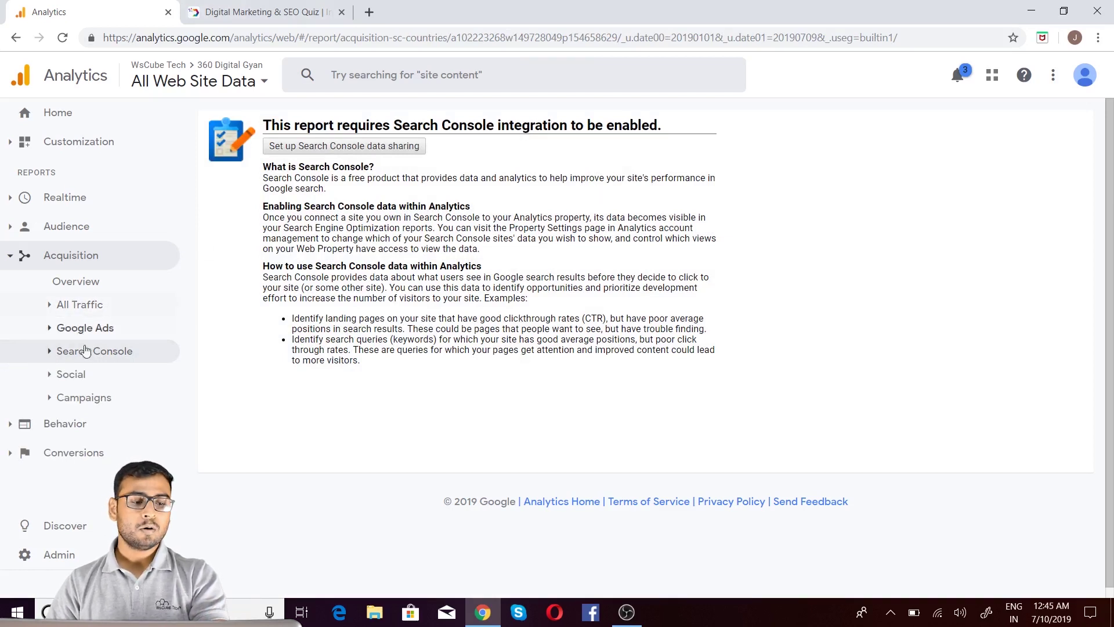
Open the Network Referrals report under Social and highlight its introductory heading about social traffic.
click(72, 374)
scroll(130, 380, down, 1)
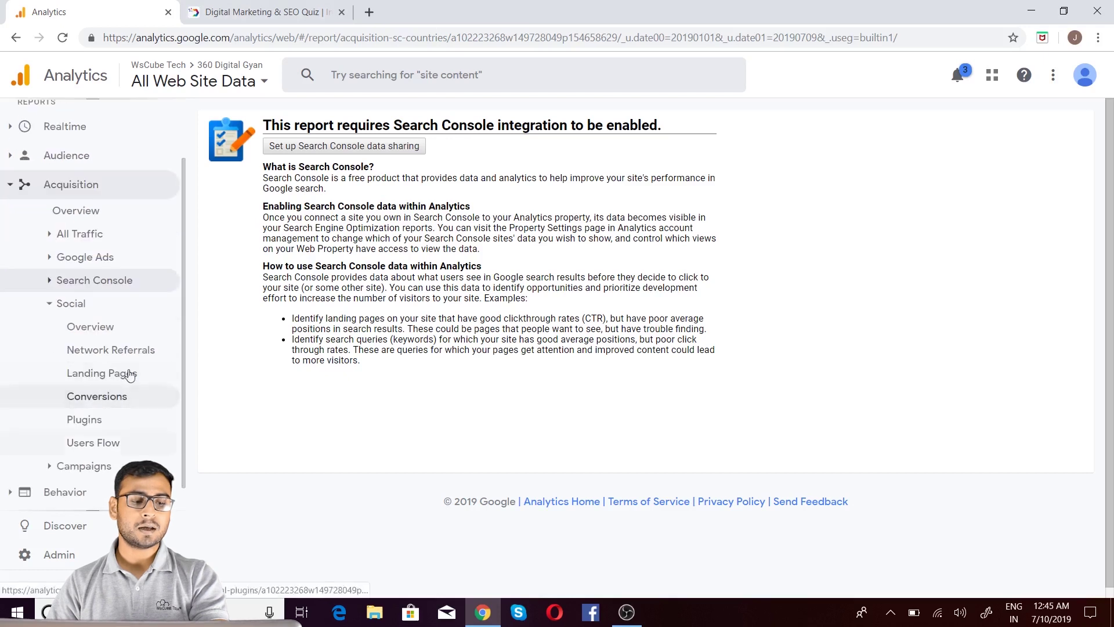
click(122, 352)
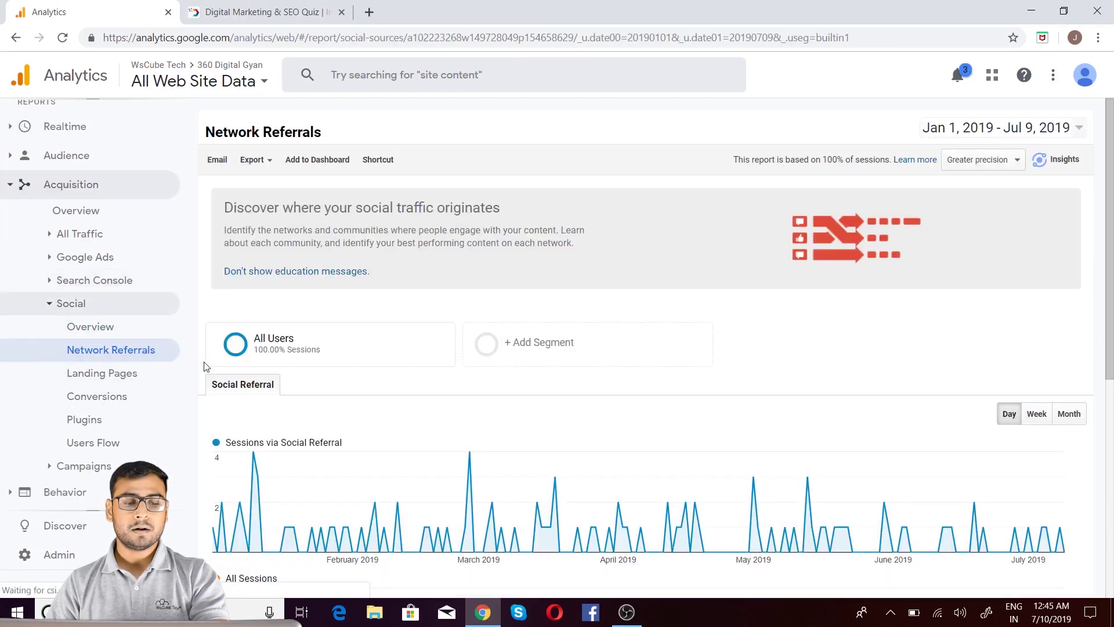
drag(265, 202, 464, 210)
click(581, 340)
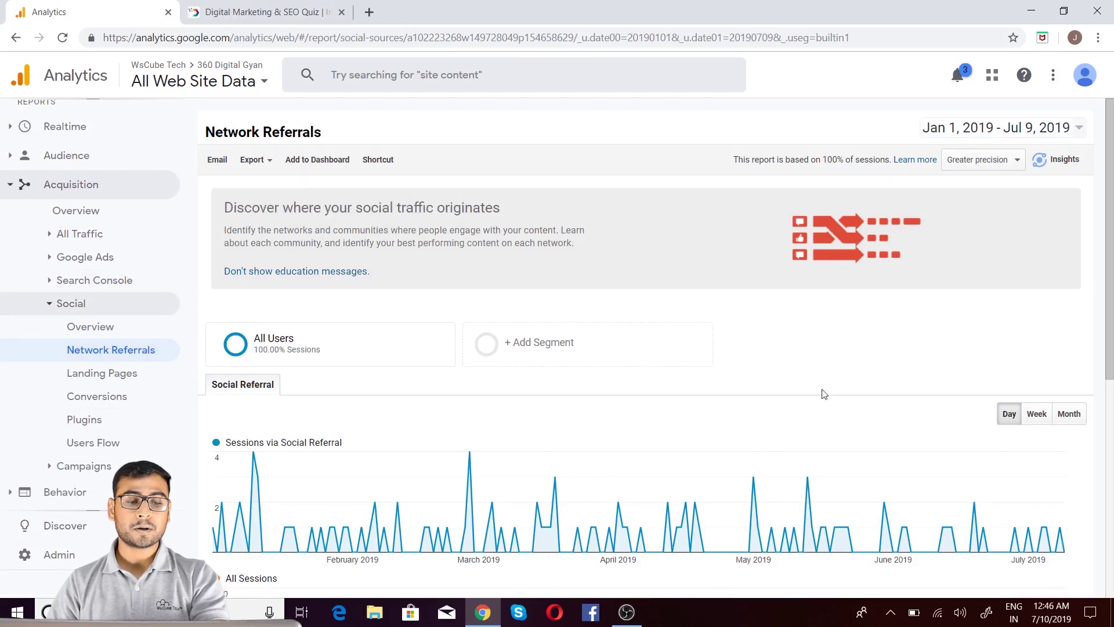
Examine the Network Referrals charts, highlighting the Sessions via Social Referral and All Sessions labels.
scroll(824, 395, down, 7)
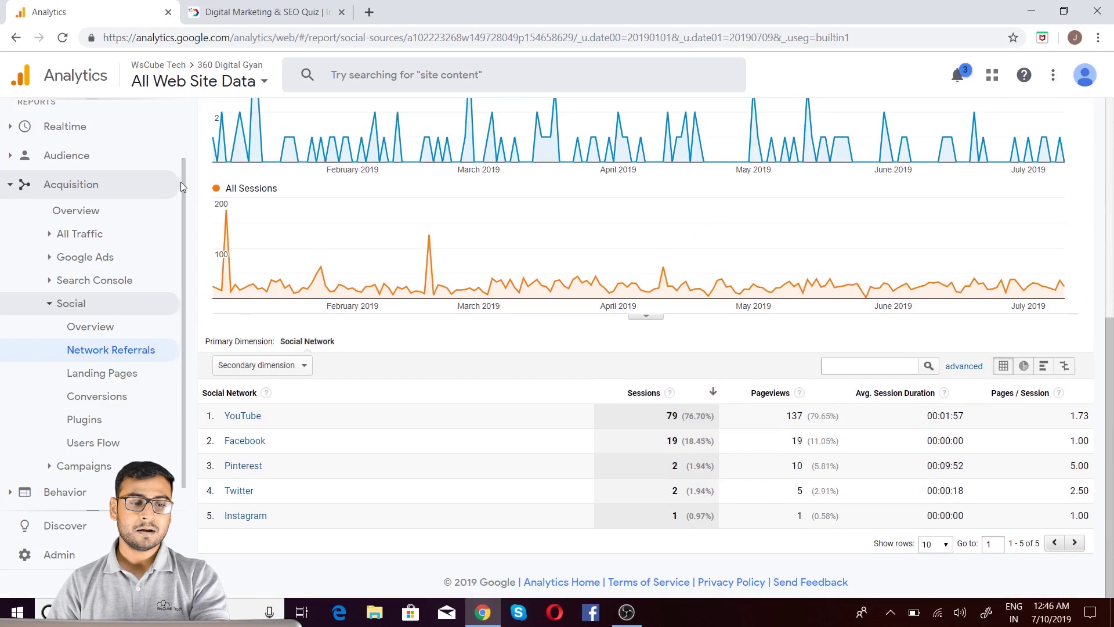
scroll(348, 250, up, 3)
drag(253, 193, 334, 197)
click(379, 201)
click(293, 197)
double_click(293, 197)
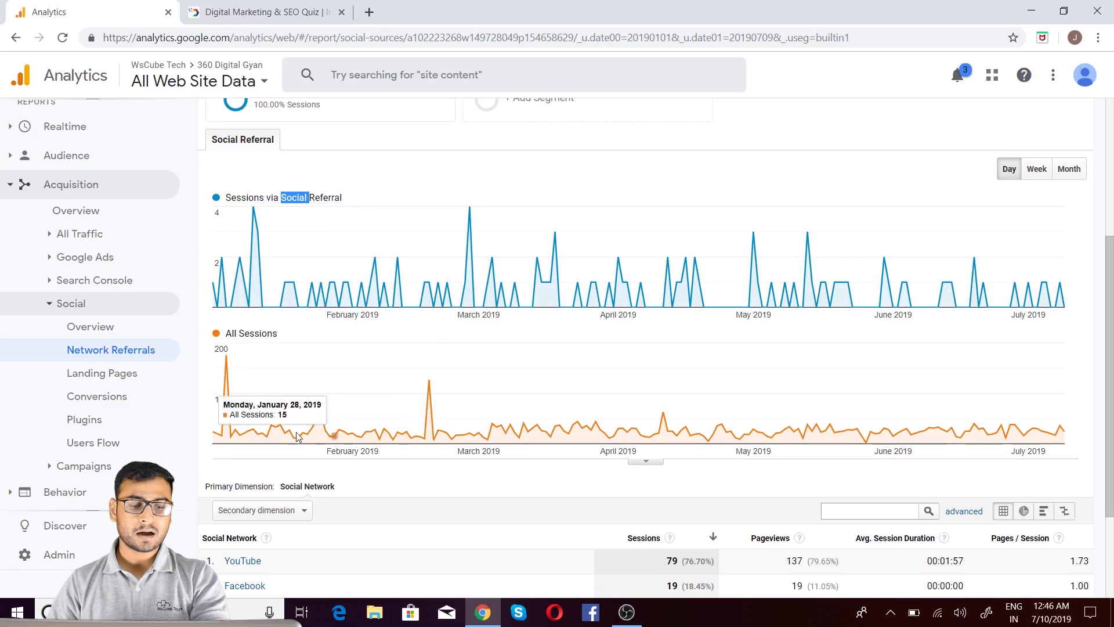
click(231, 334)
triple_click(253, 332)
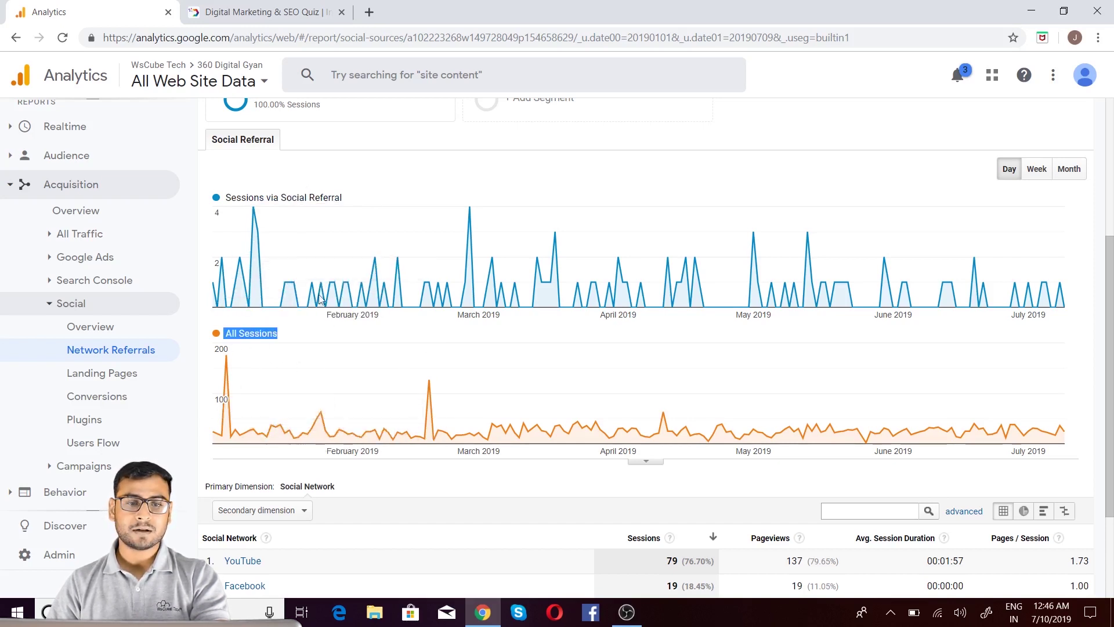
Compare sessions via social referral with all sessions for February 27, 2019, and mark that day on the All Sessions chart.
scroll(339, 286, up, 4)
scroll(333, 406, down, 2)
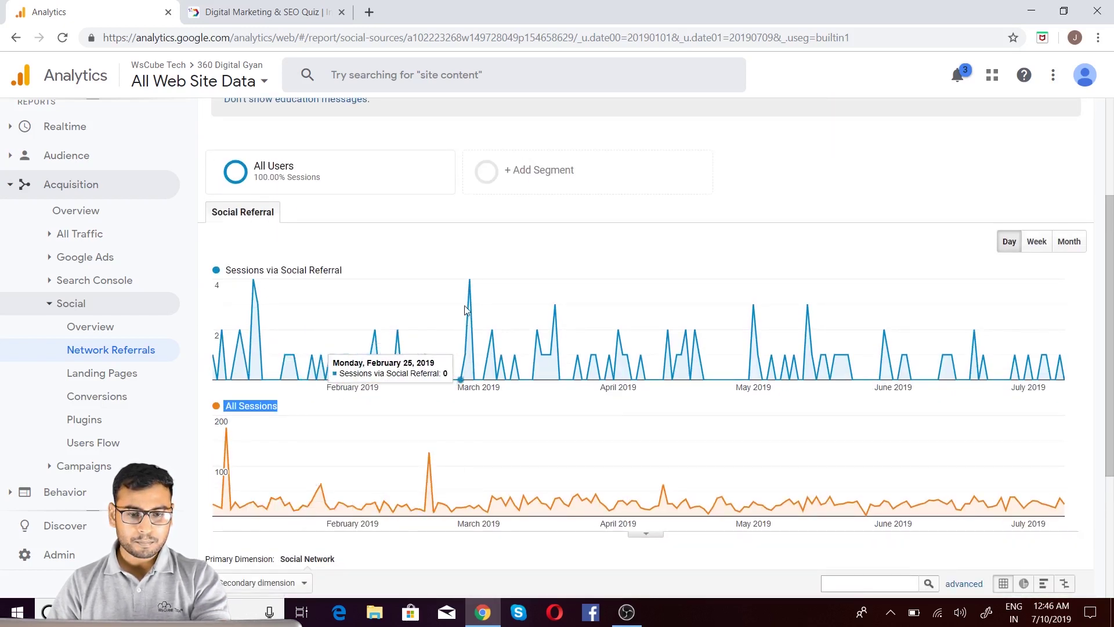
mouse_move(471, 292)
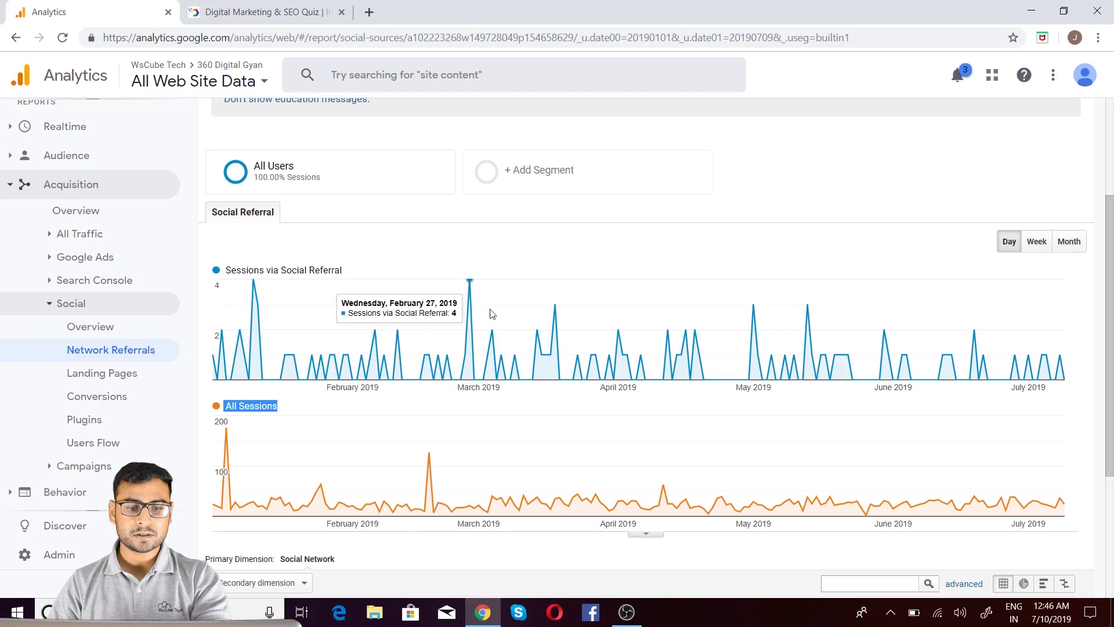
scroll(471, 291, up, 1)
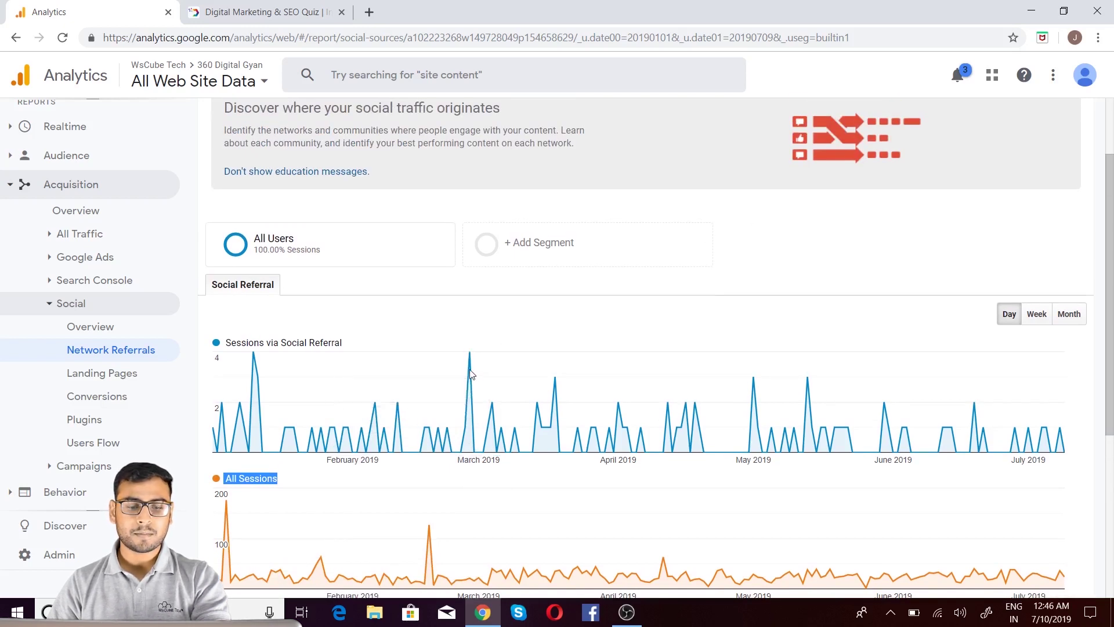
mouse_move(472, 374)
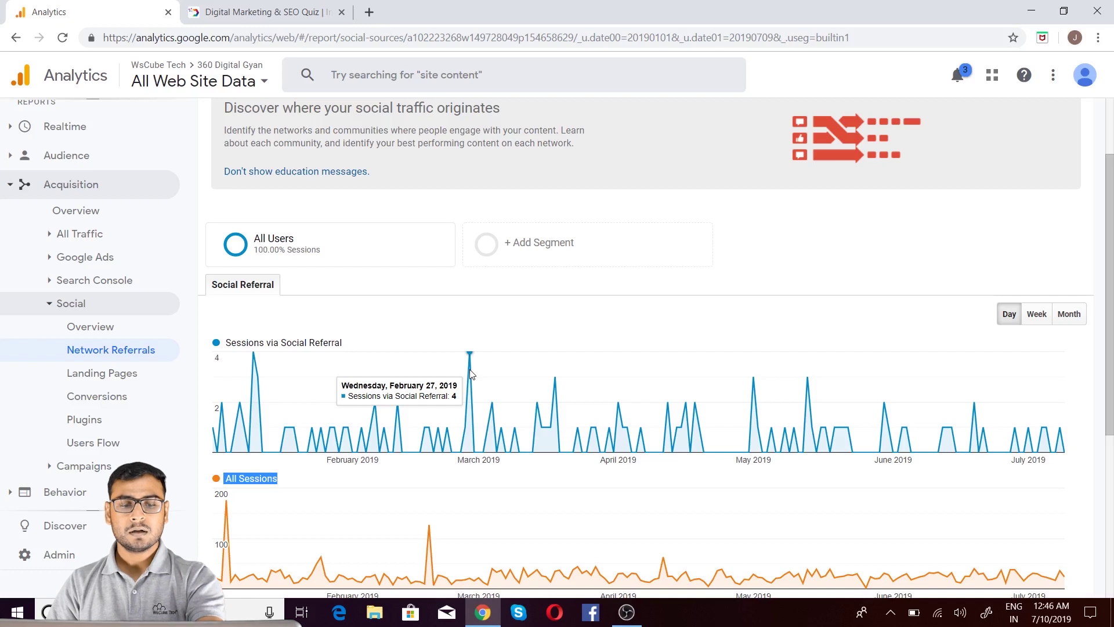
scroll(471, 371, down, 1)
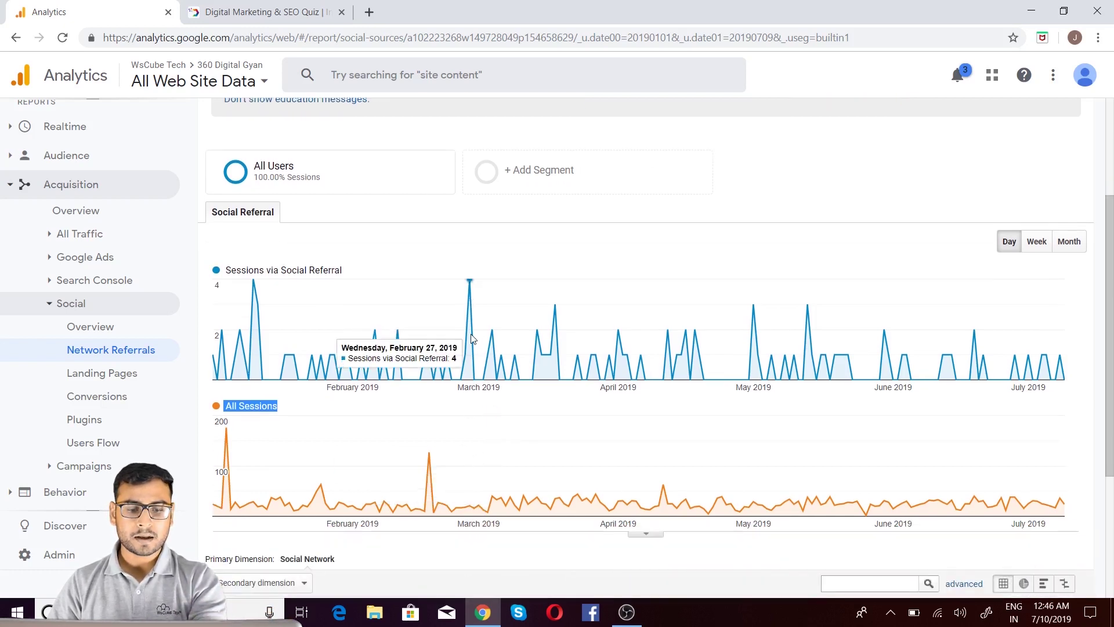
mouse_move(473, 513)
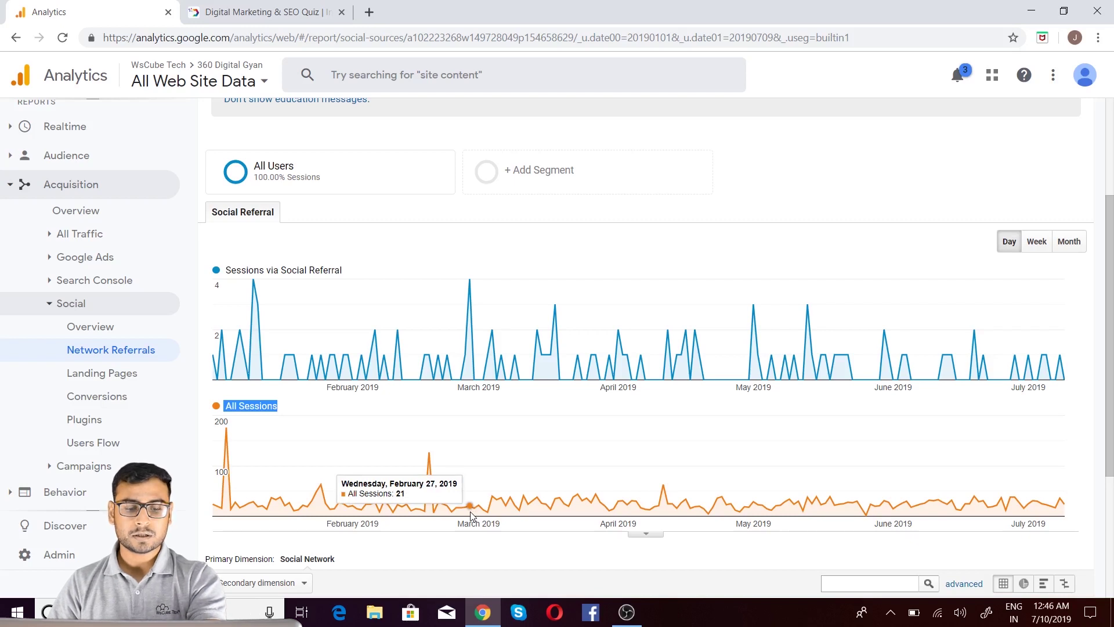
click(471, 514)
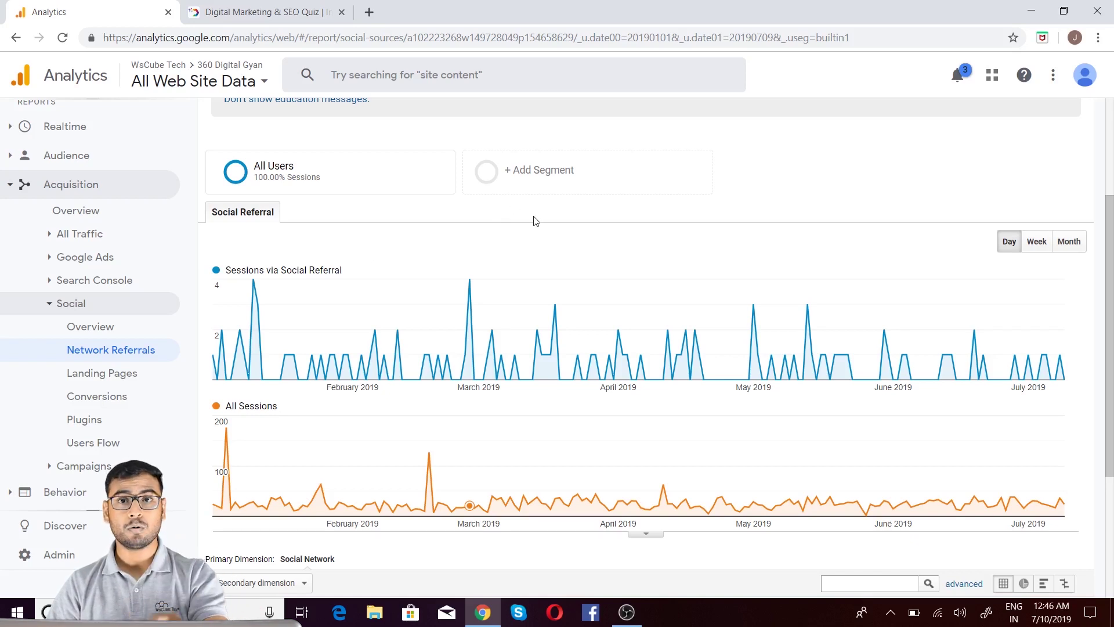
Examine the Social Network table and highlight the pageviews for YouTube.
scroll(704, 306, down, 2)
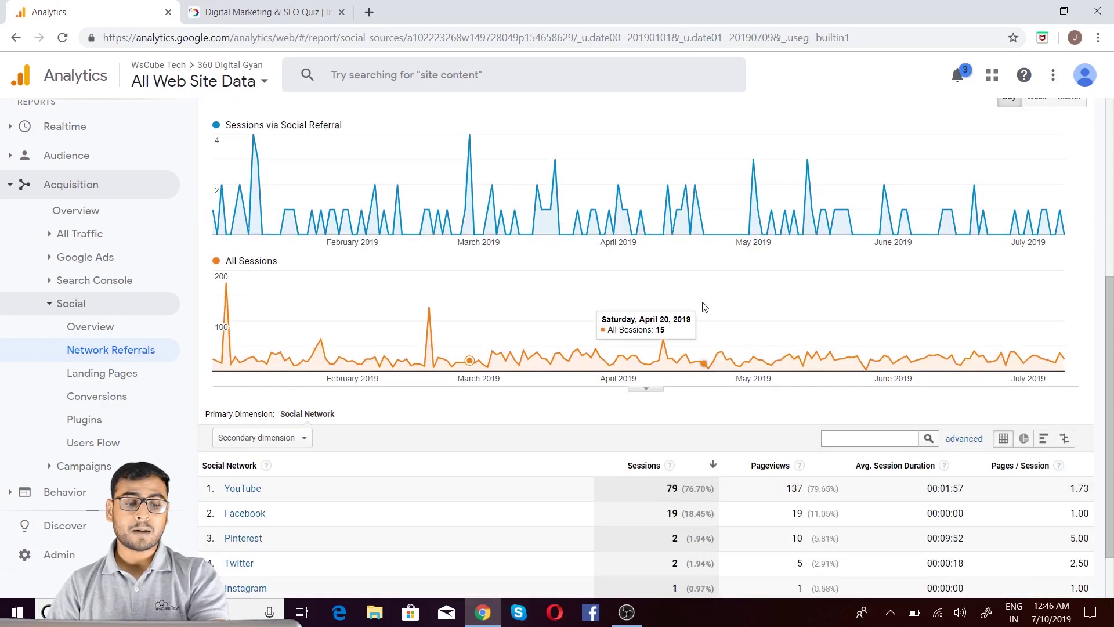
scroll(567, 377, down, 1)
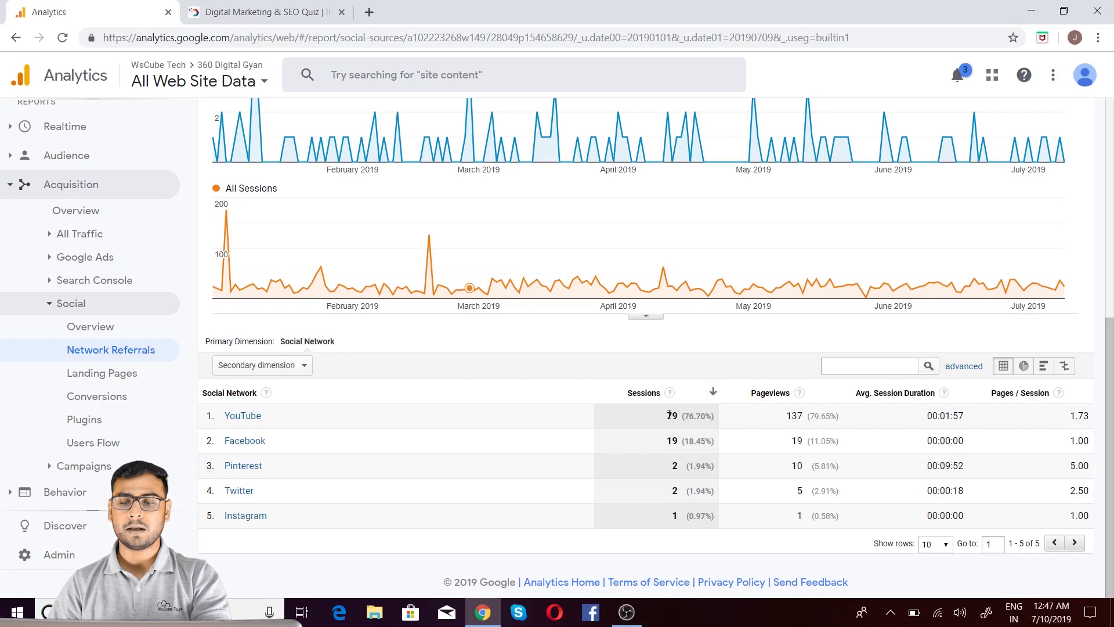
triple_click(793, 416)
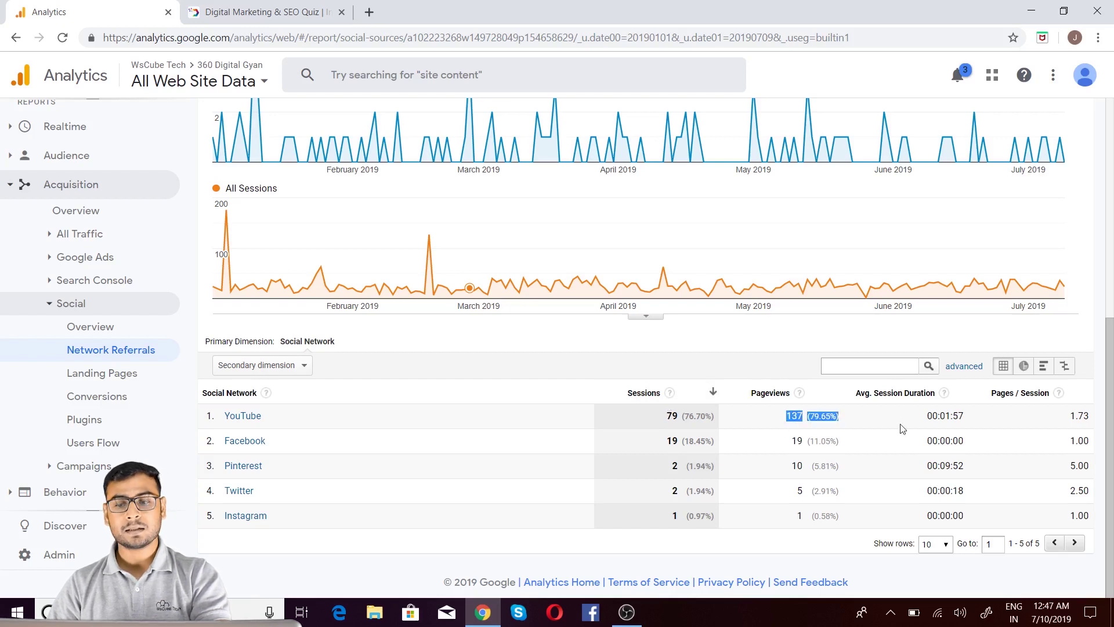
Check YouTube's average session duration and add Device Category as the secondary dimension of the Social Network table.
triple_click(950, 416)
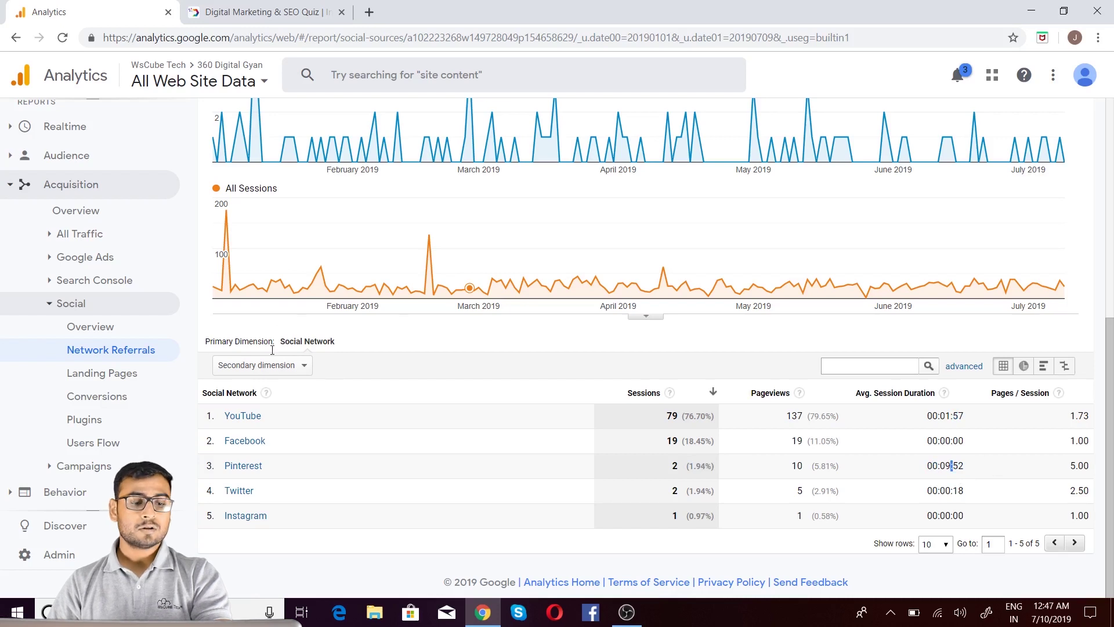
click(302, 363)
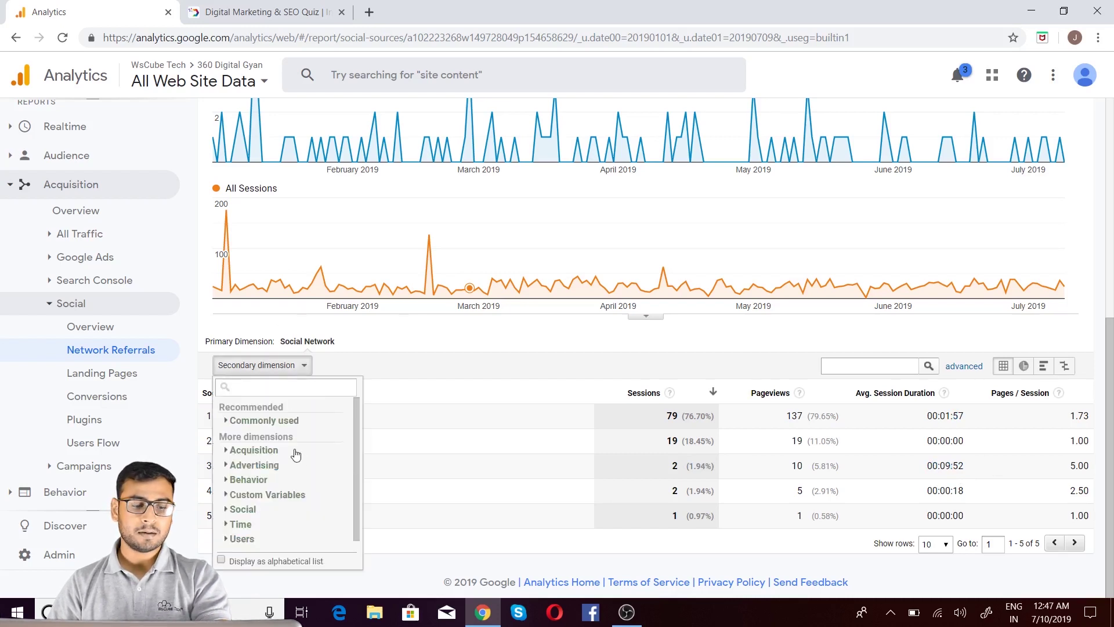
click(281, 424)
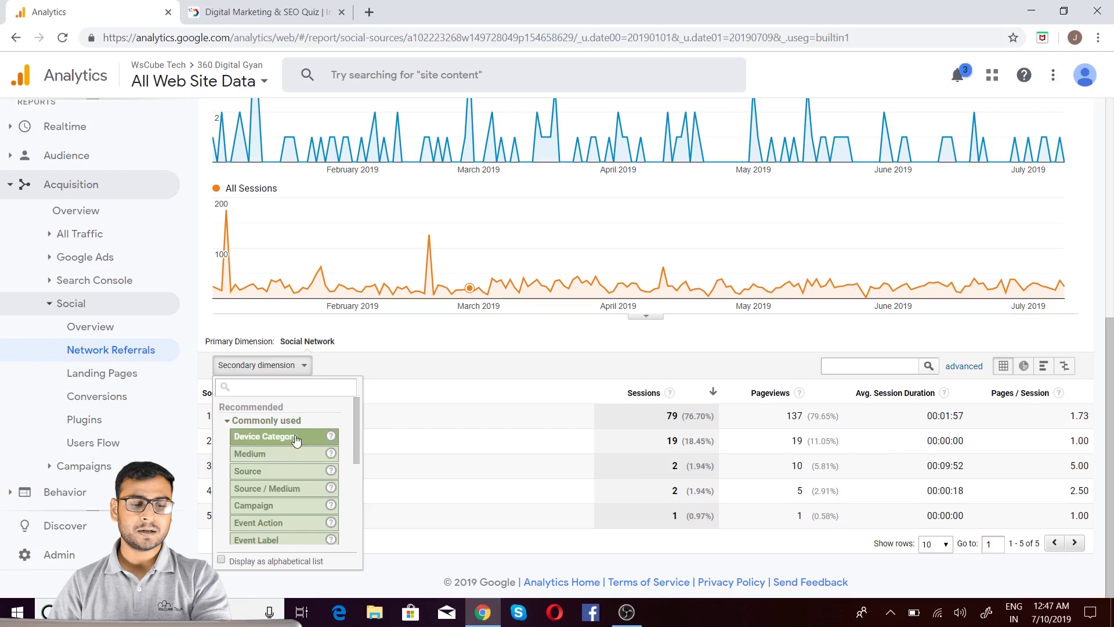
click(297, 440)
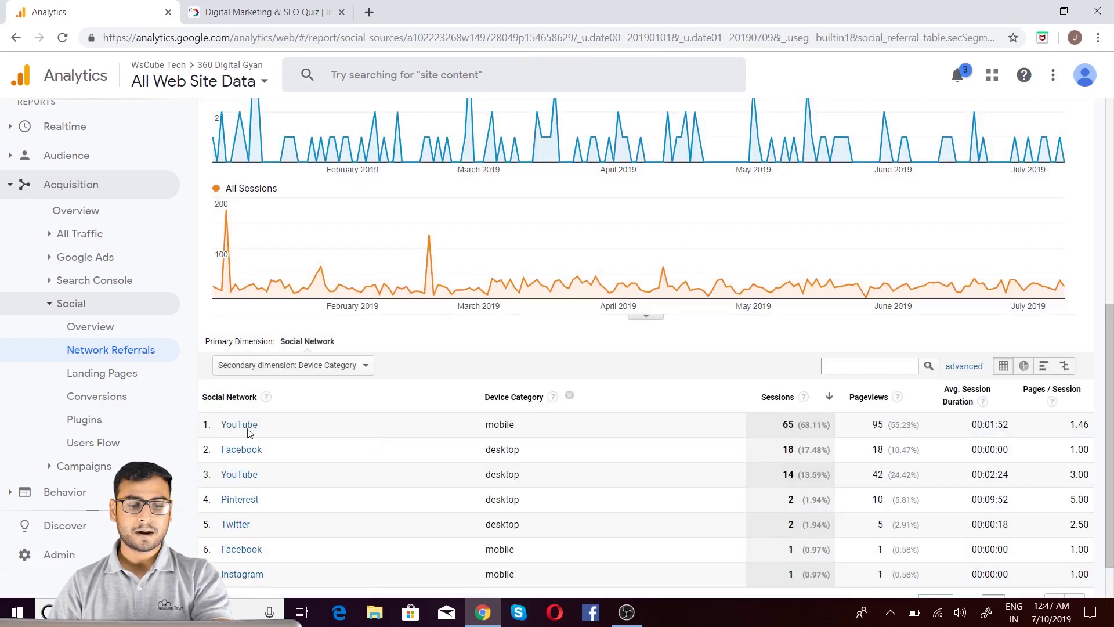
Compare mobile and desktop sessions for each social network, focusing on the YouTube and Facebook rows.
click(241, 427)
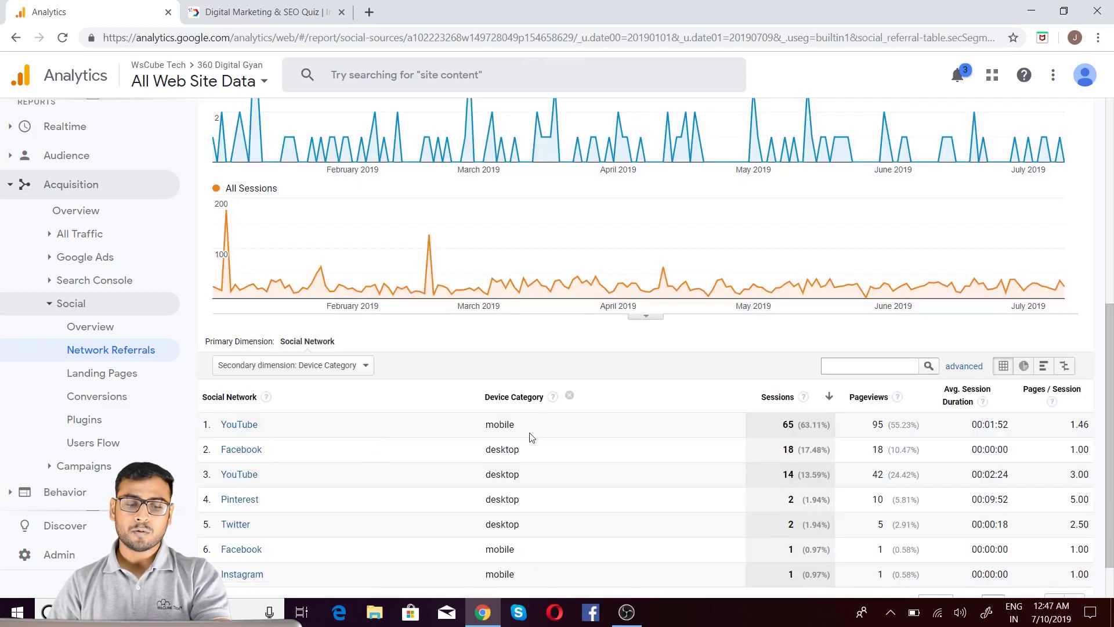
scroll(576, 431, down, 1)
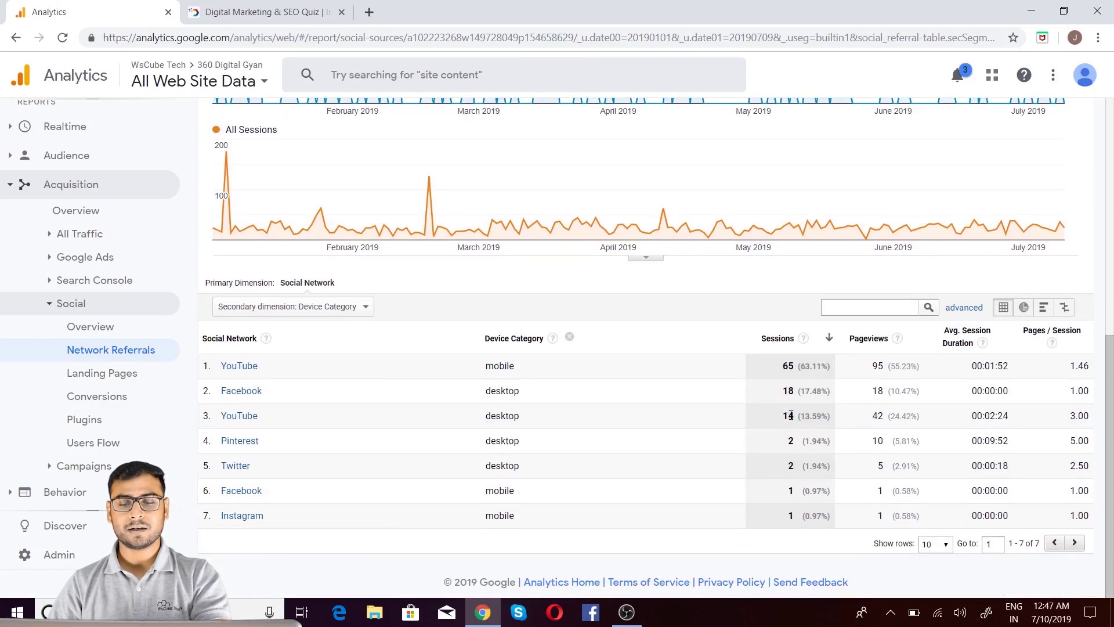
click(779, 434)
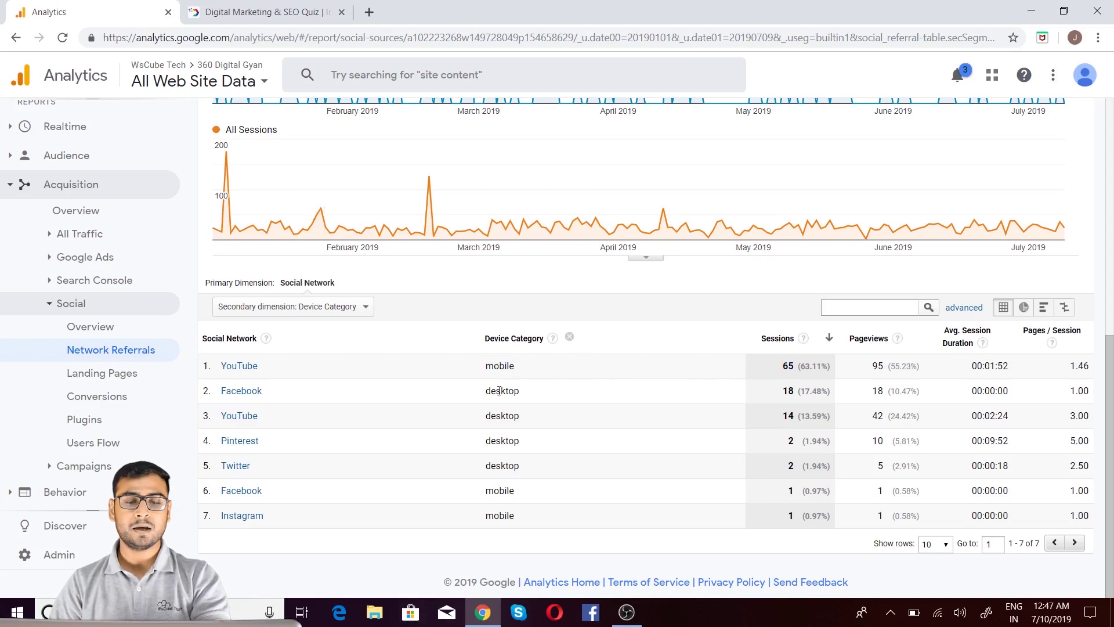
click(576, 376)
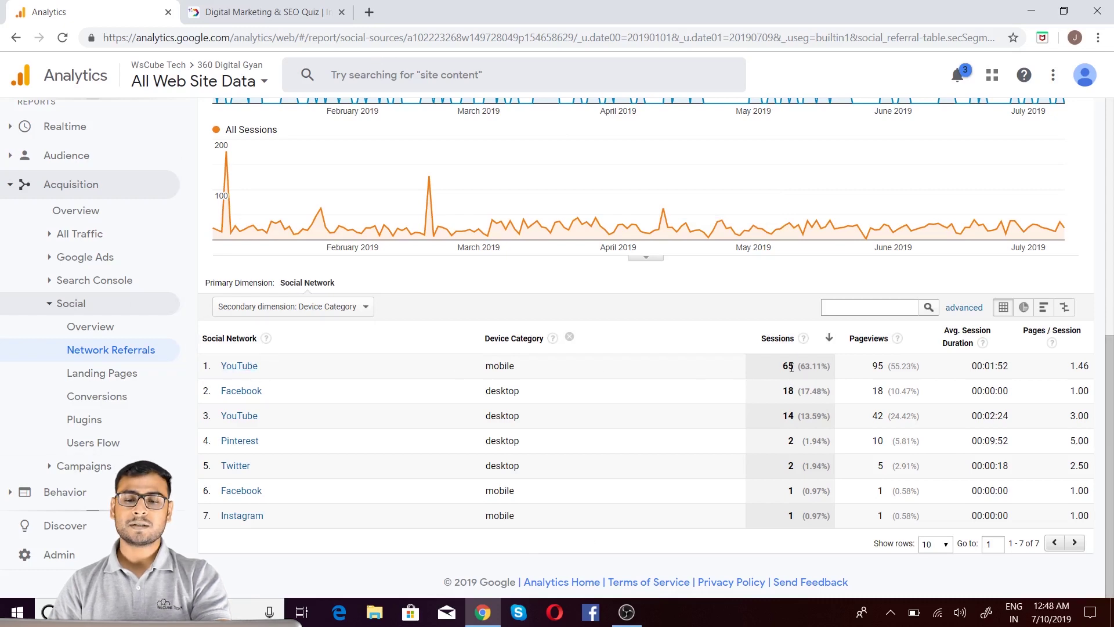
click(738, 382)
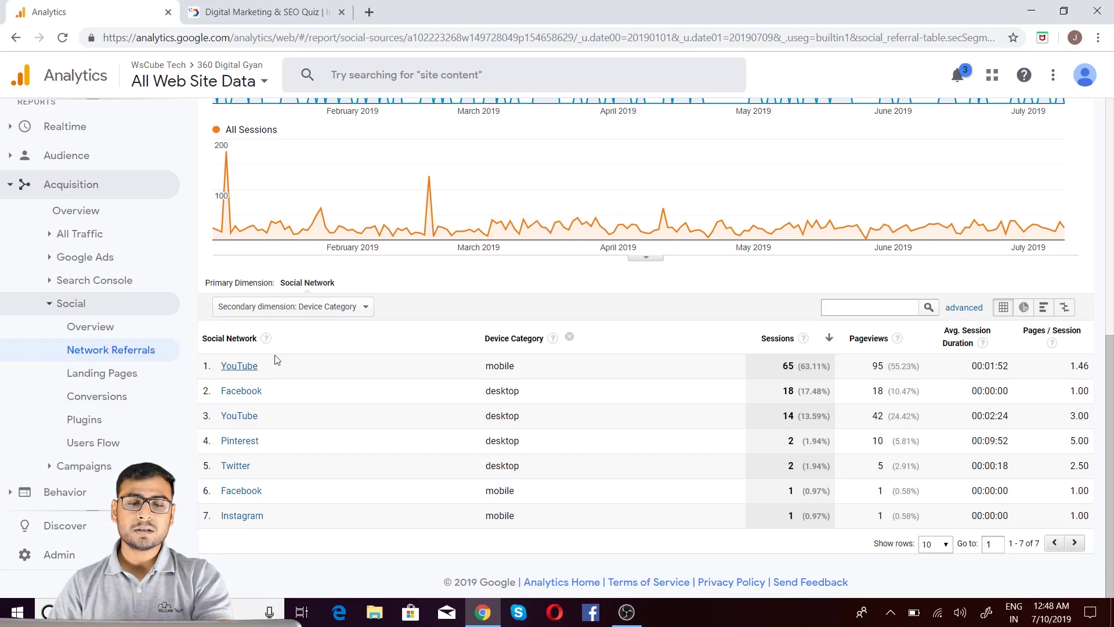
double_click(497, 367)
Change the Social Network table's secondary dimension to Event Category, replace it with Medium, and check the medium column.
click(351, 306)
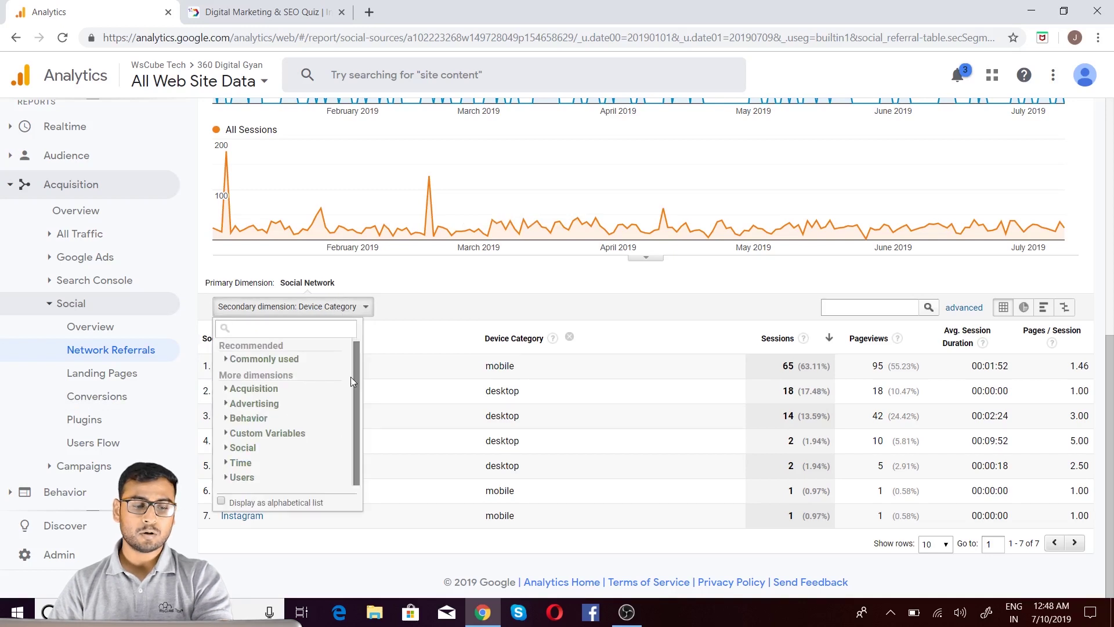
click(295, 362)
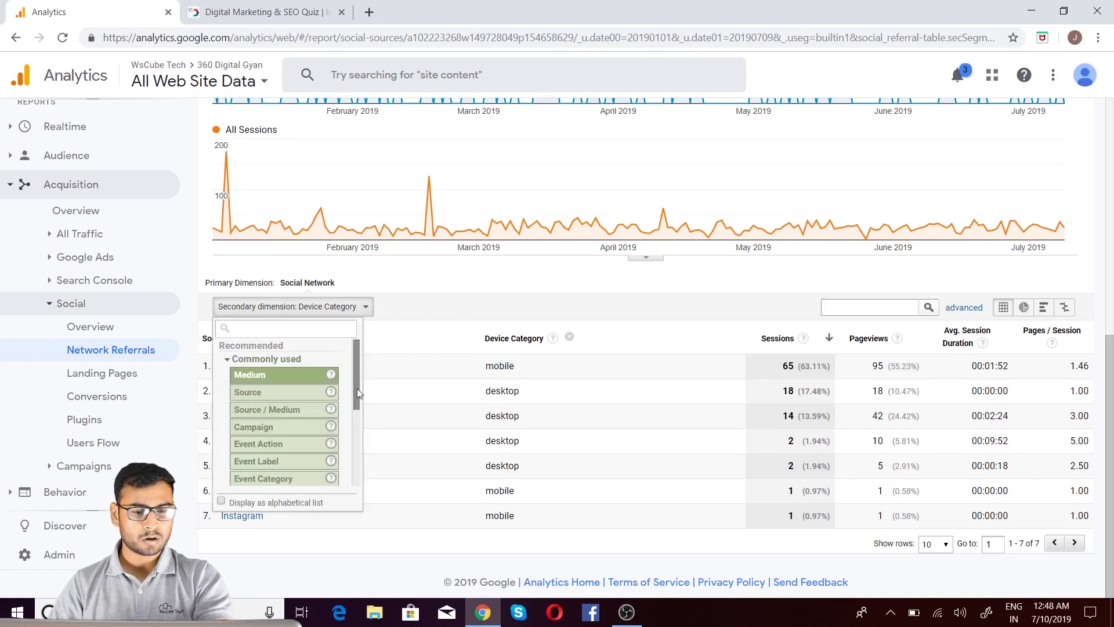
click(263, 478)
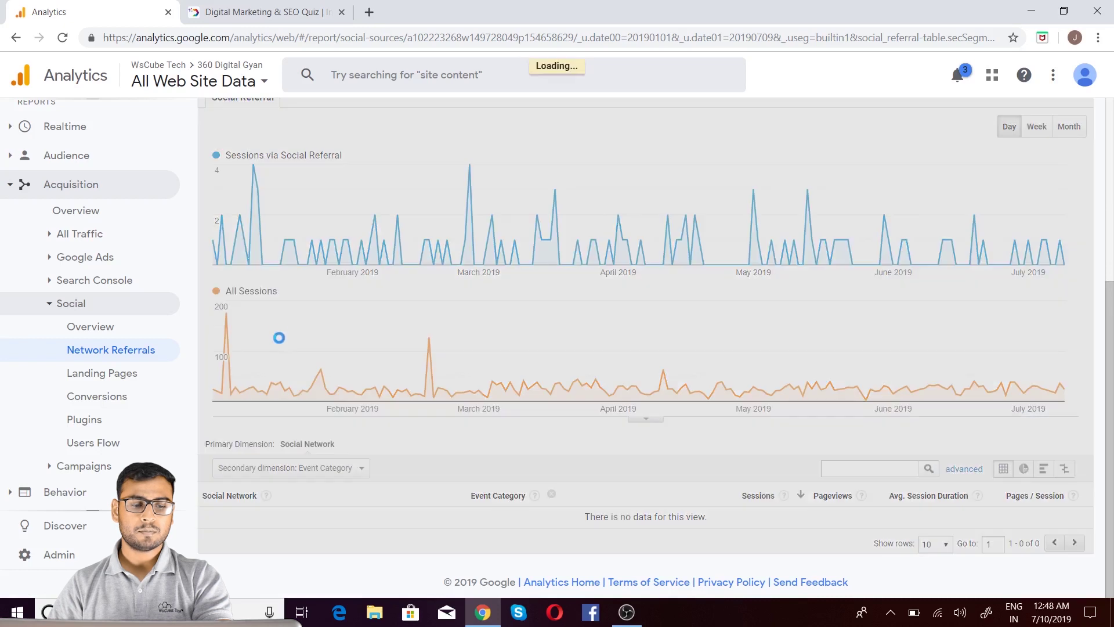
scroll(727, 430, down, 2)
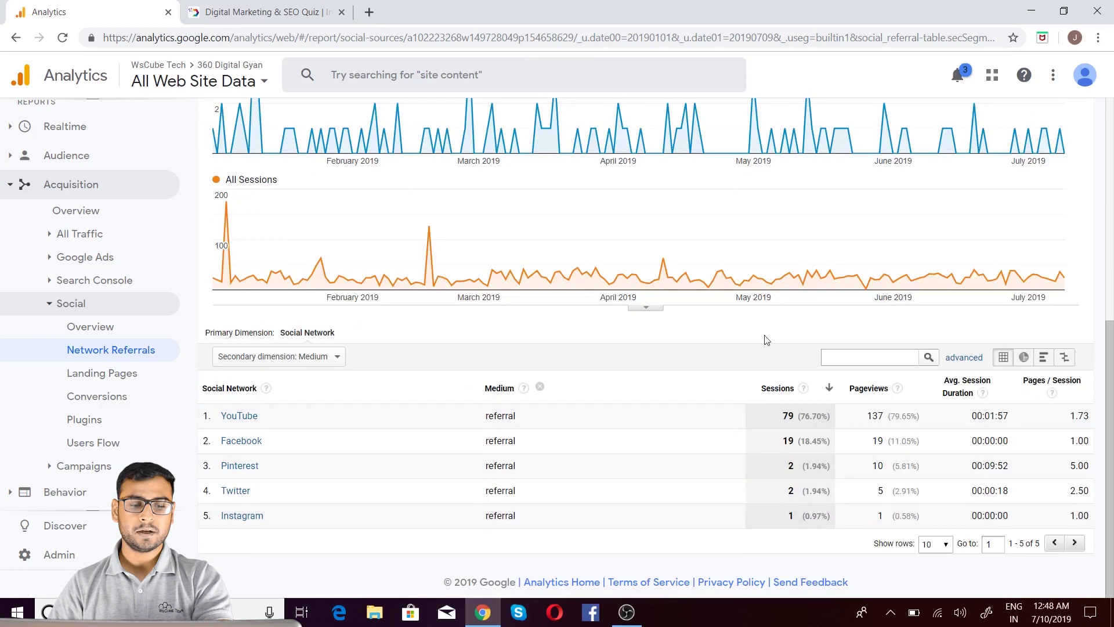
double_click(501, 465)
click(522, 493)
Set the secondary dimension to Landing Page and review the landing pages listed for each social network.
click(272, 356)
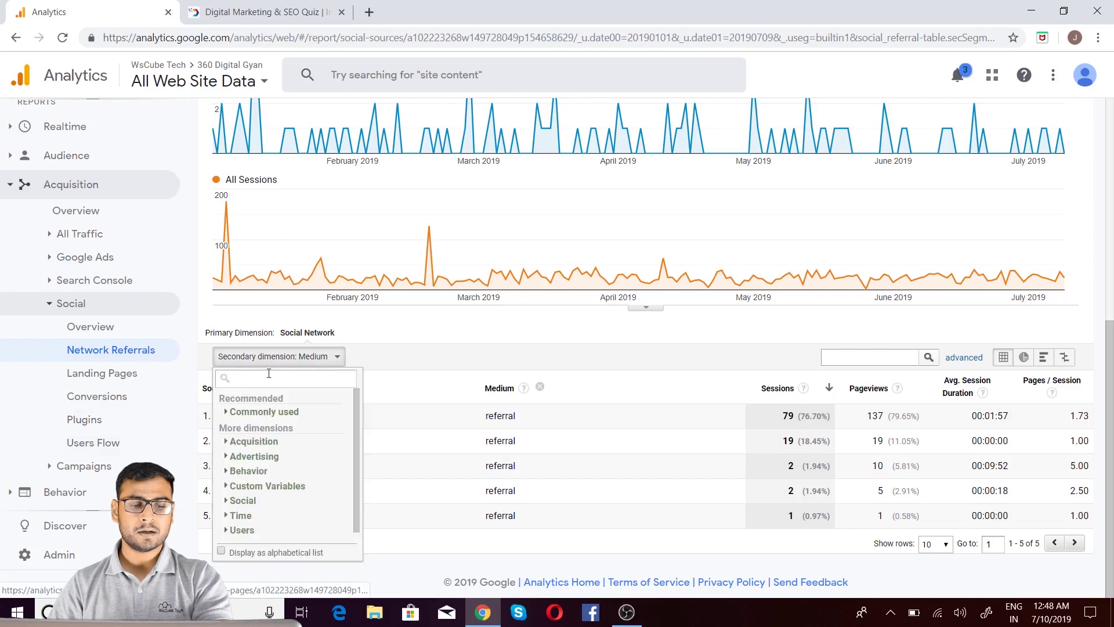
click(278, 412)
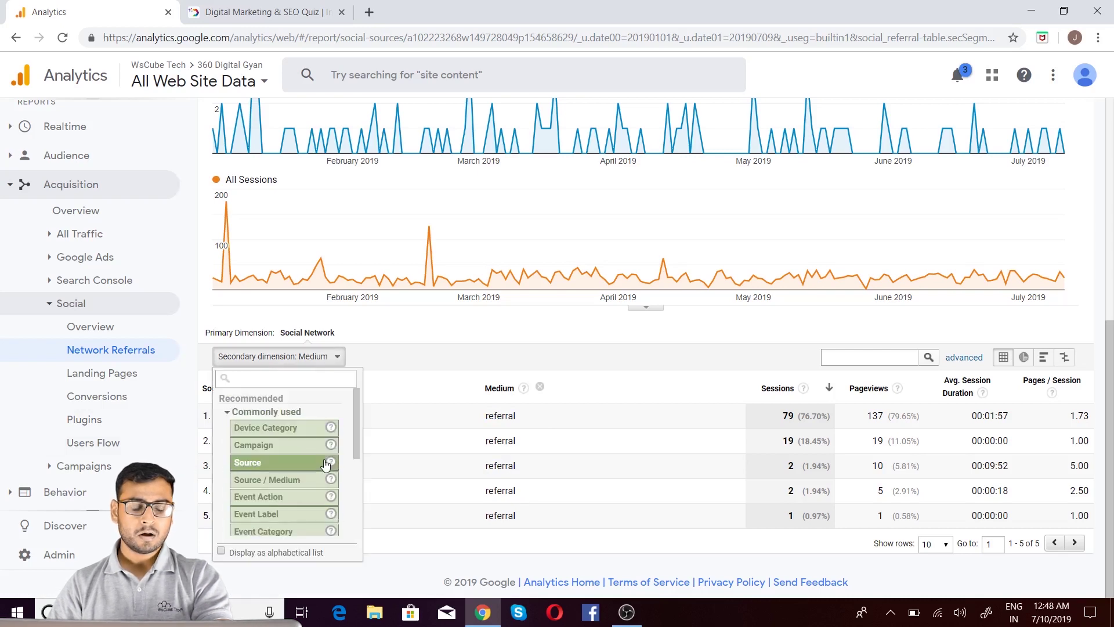
drag(357, 437, 353, 473)
click(259, 482)
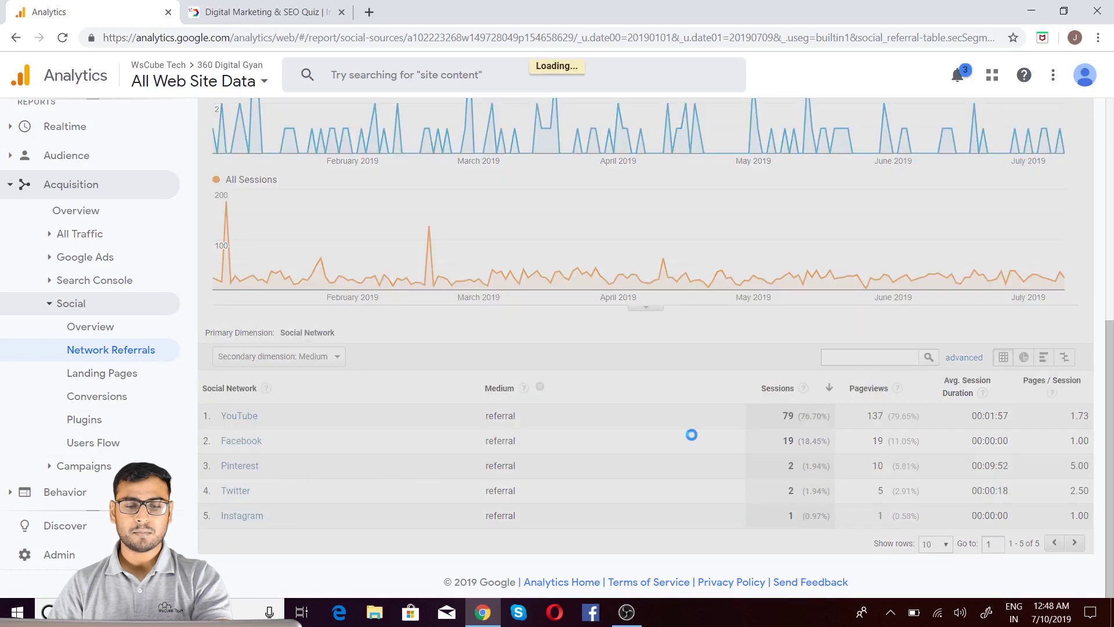
scroll(604, 492, down, 2)
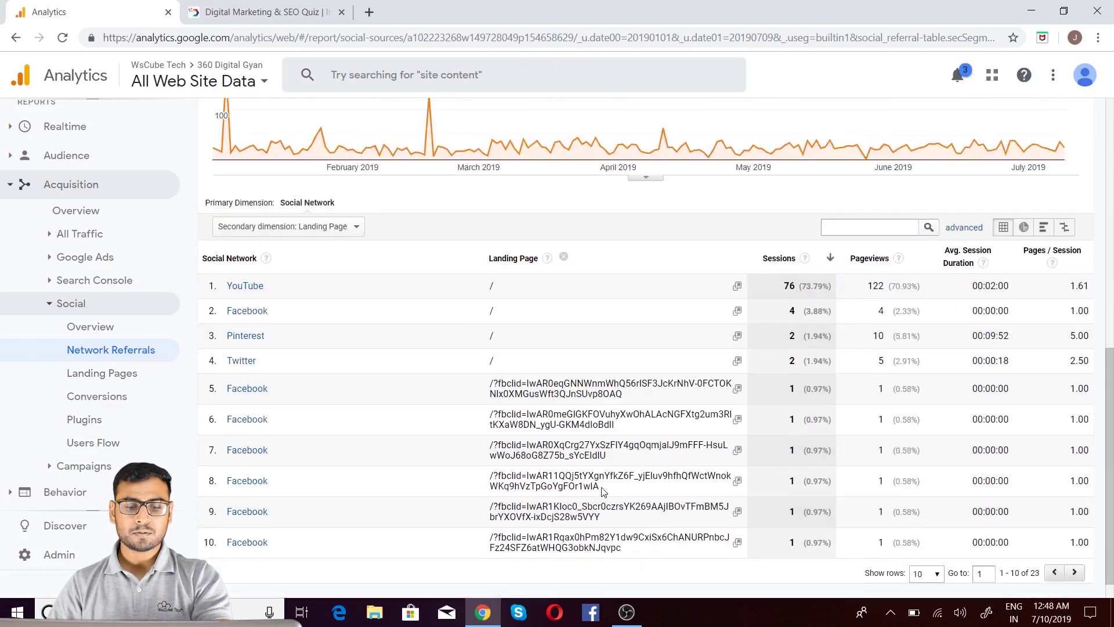
scroll(586, 496, down, 1)
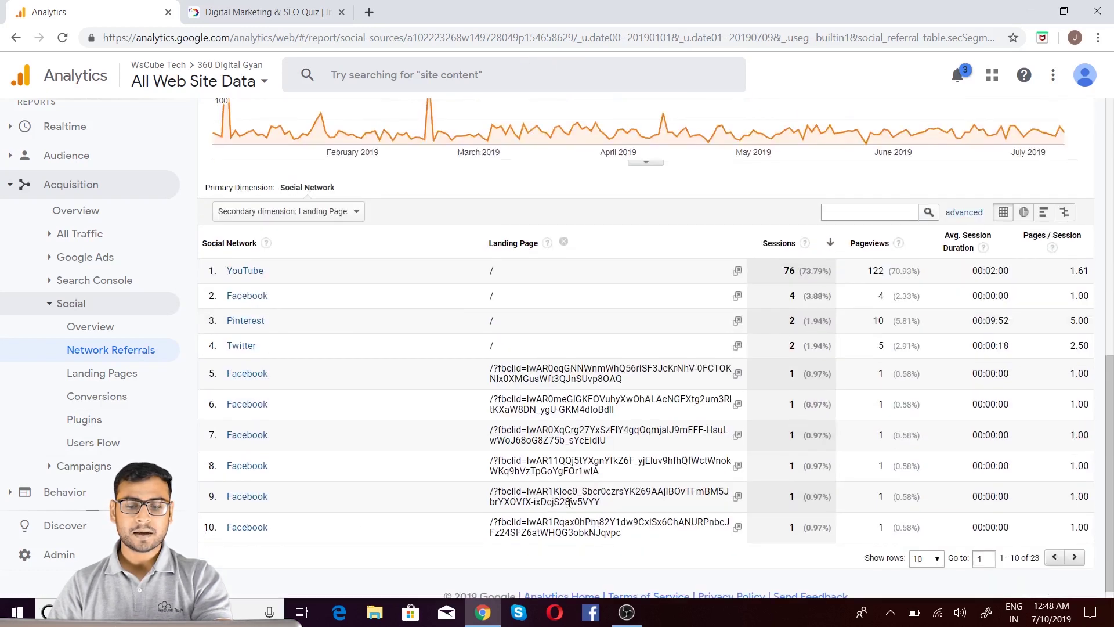
Open the Facebook landing page from the ninth row, view it in a maximized window, and close it.
click(738, 498)
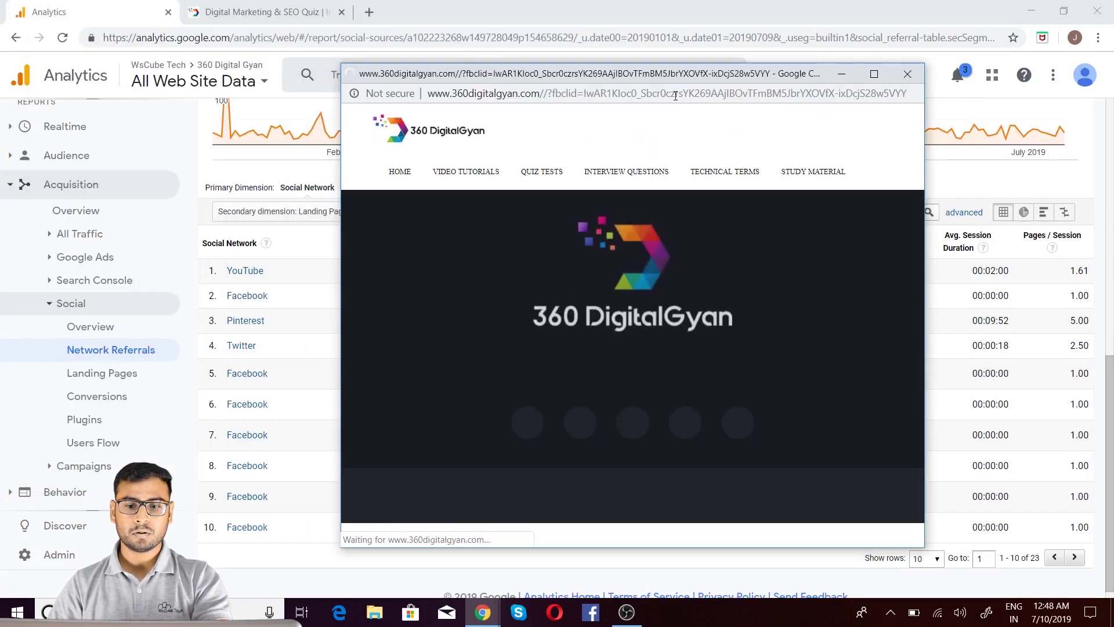
double_click(689, 74)
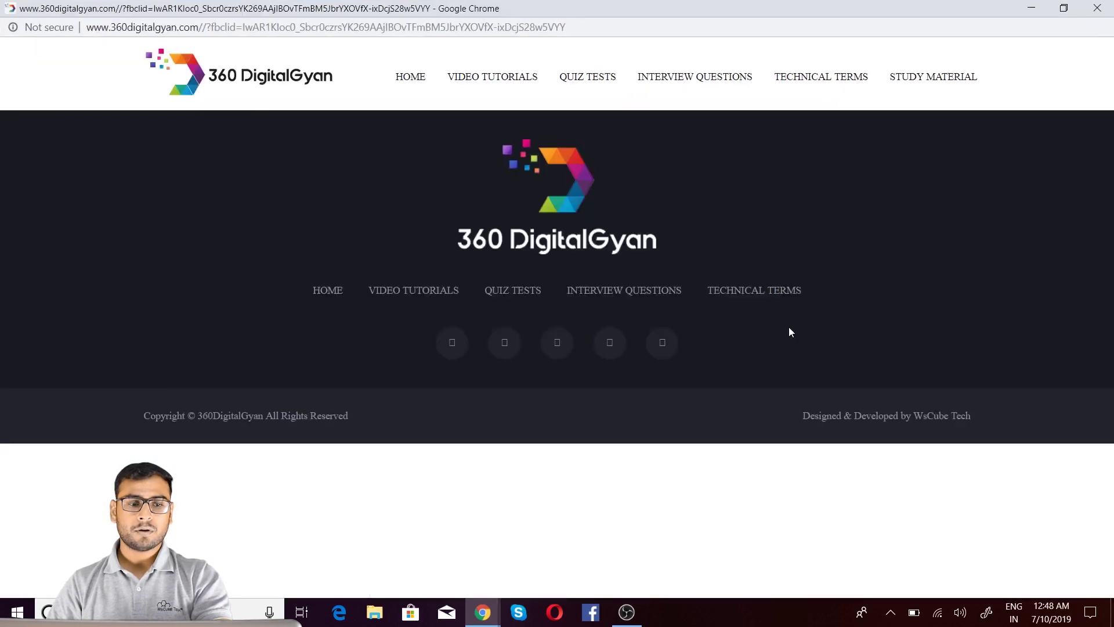
double_click(953, 12)
click(909, 72)
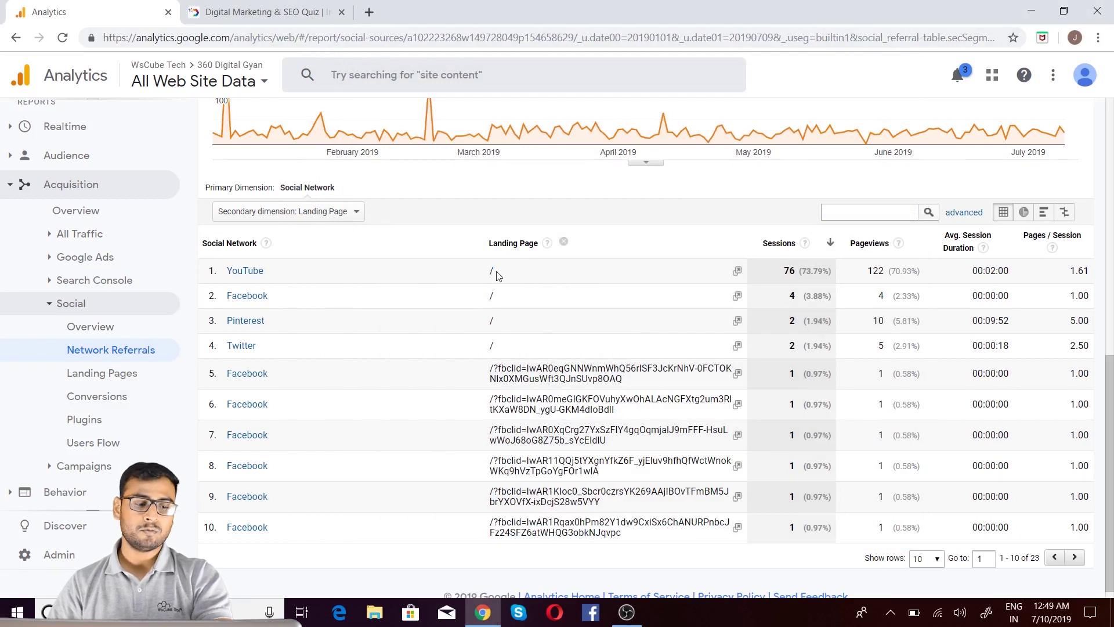
Open the Landing Pages report under Social and review its session charts and Shared URL table.
click(110, 374)
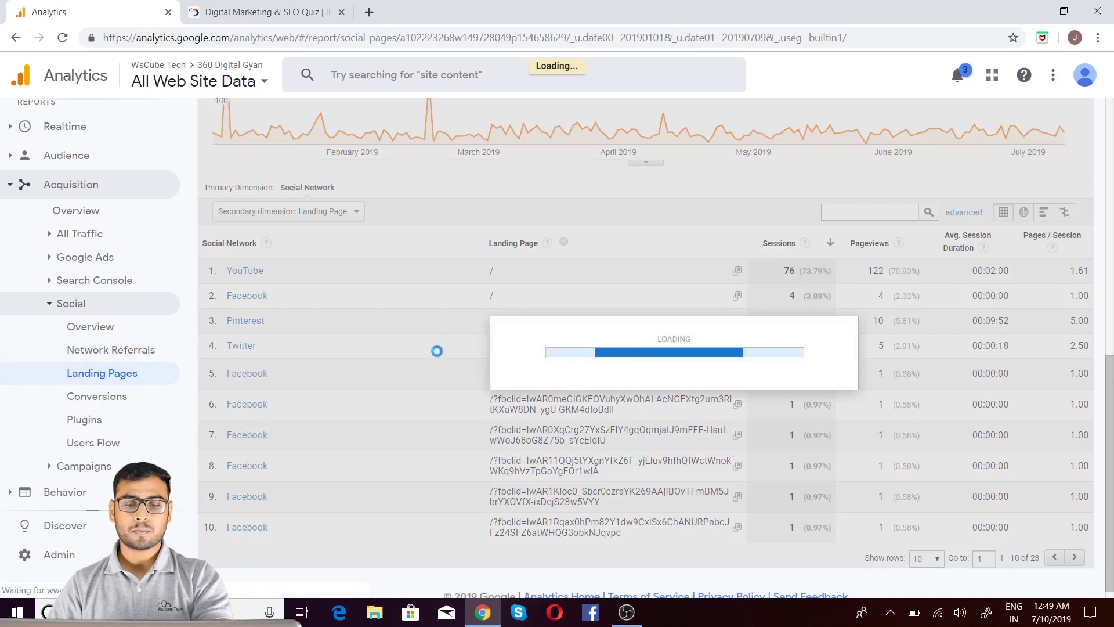
scroll(693, 419, down, 4)
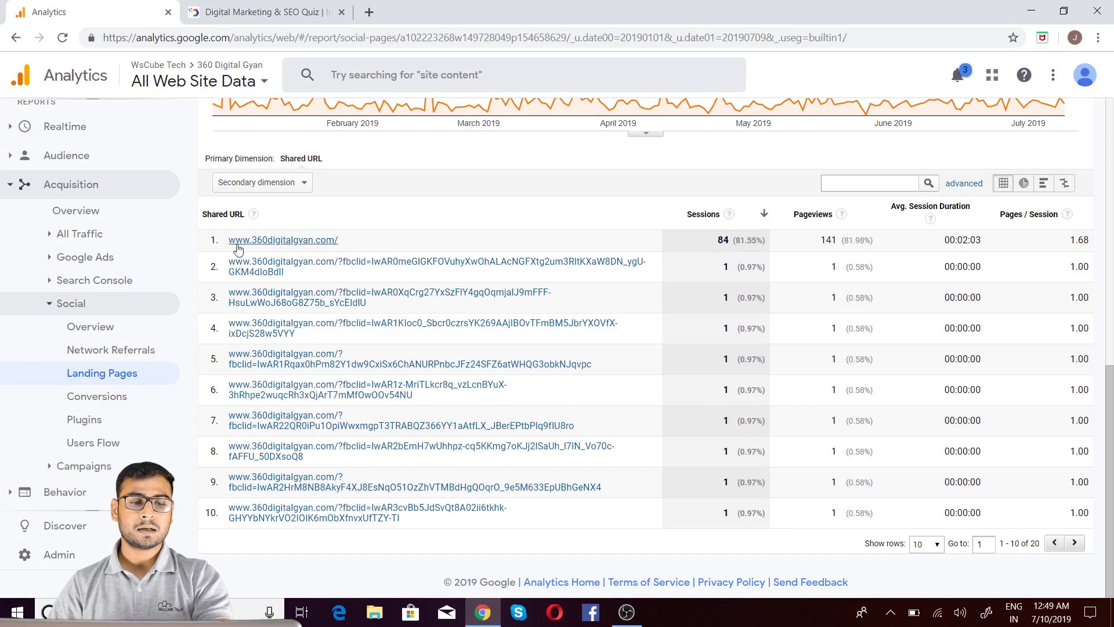
scroll(654, 327, up, 4)
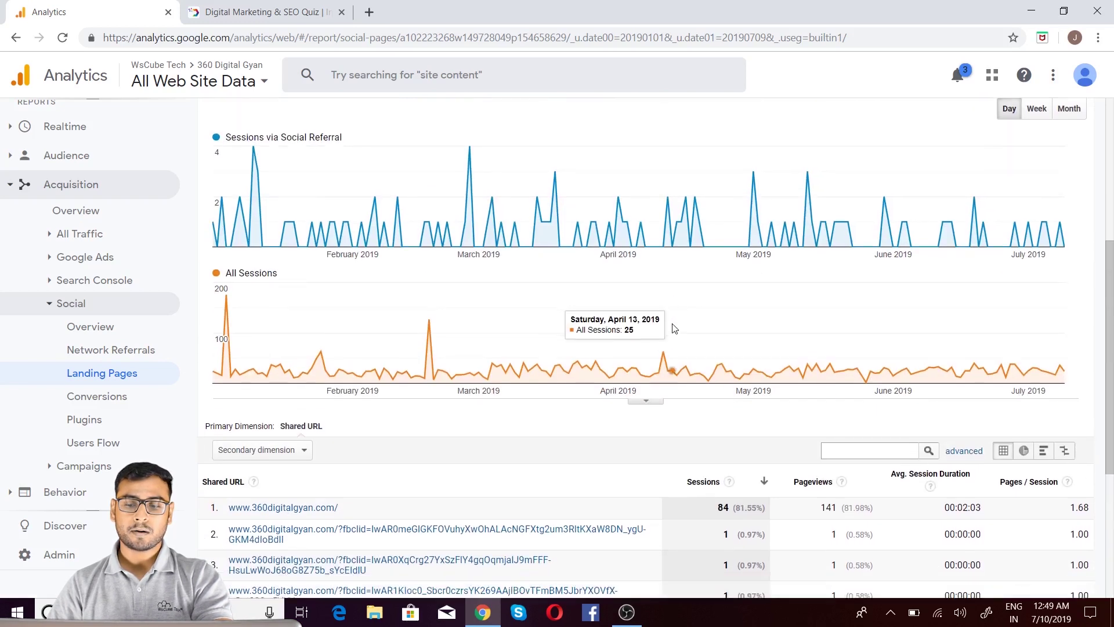
scroll(655, 331, down, 3)
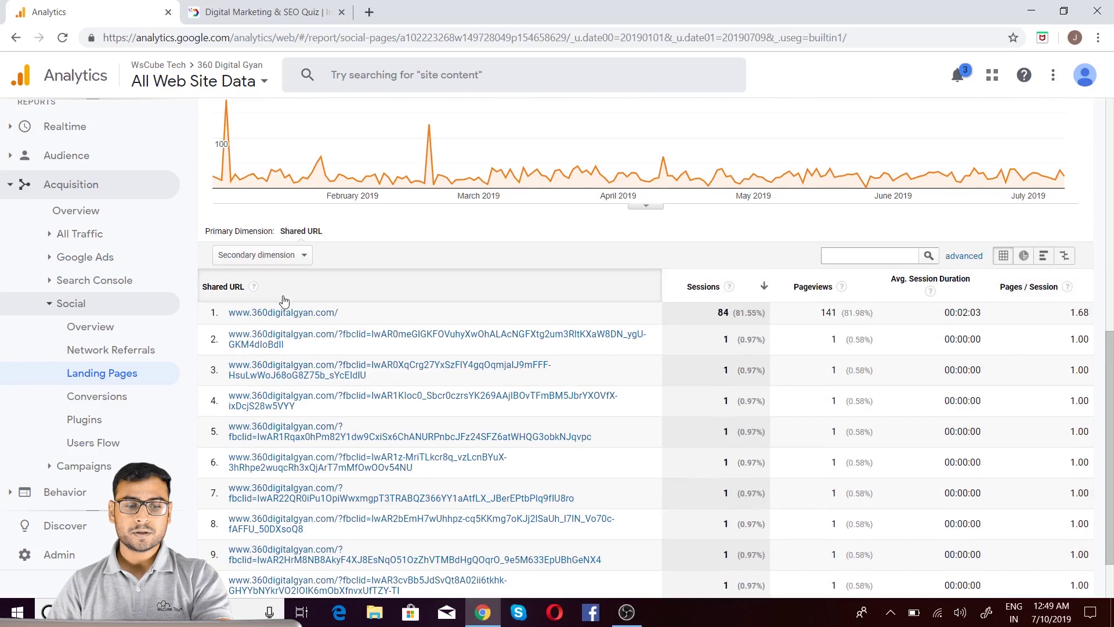
click(256, 256)
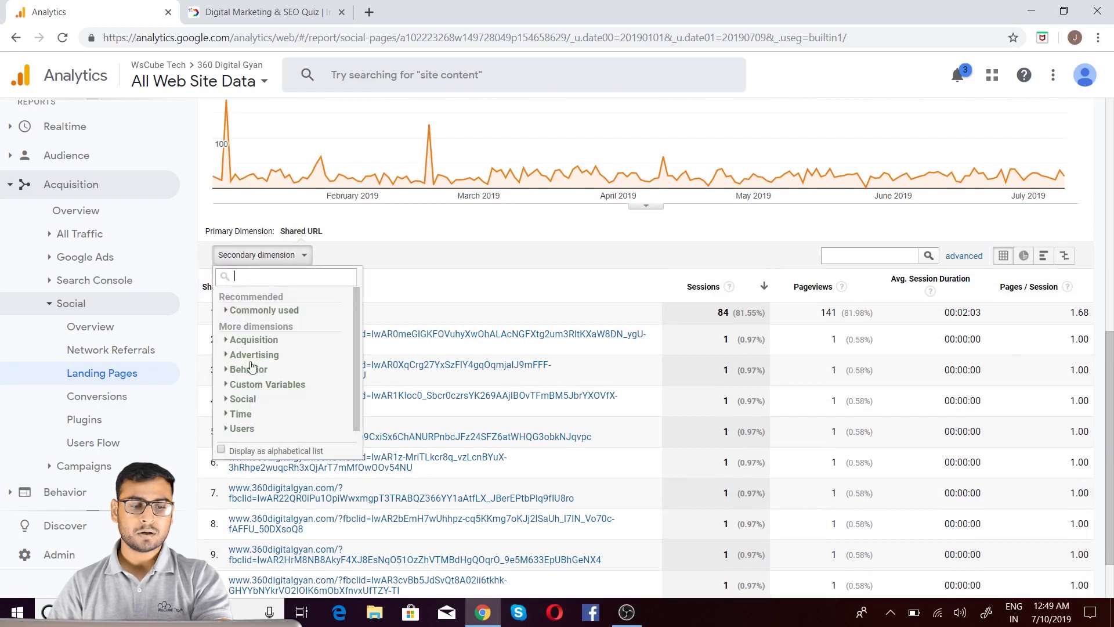
click(273, 343)
click(268, 312)
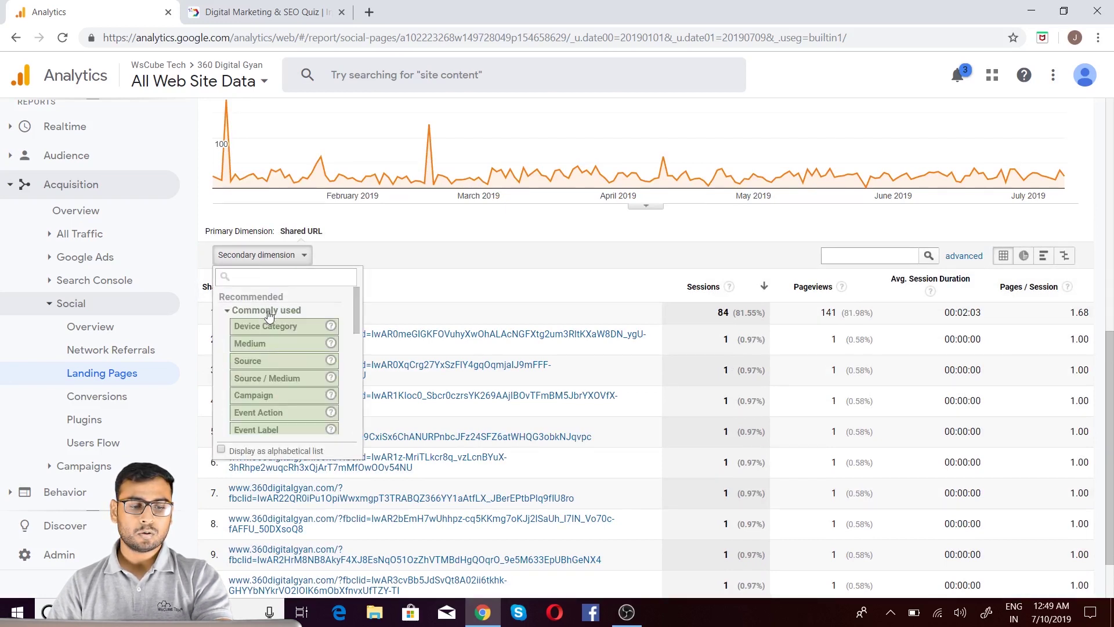
scroll(285, 359, down, 3)
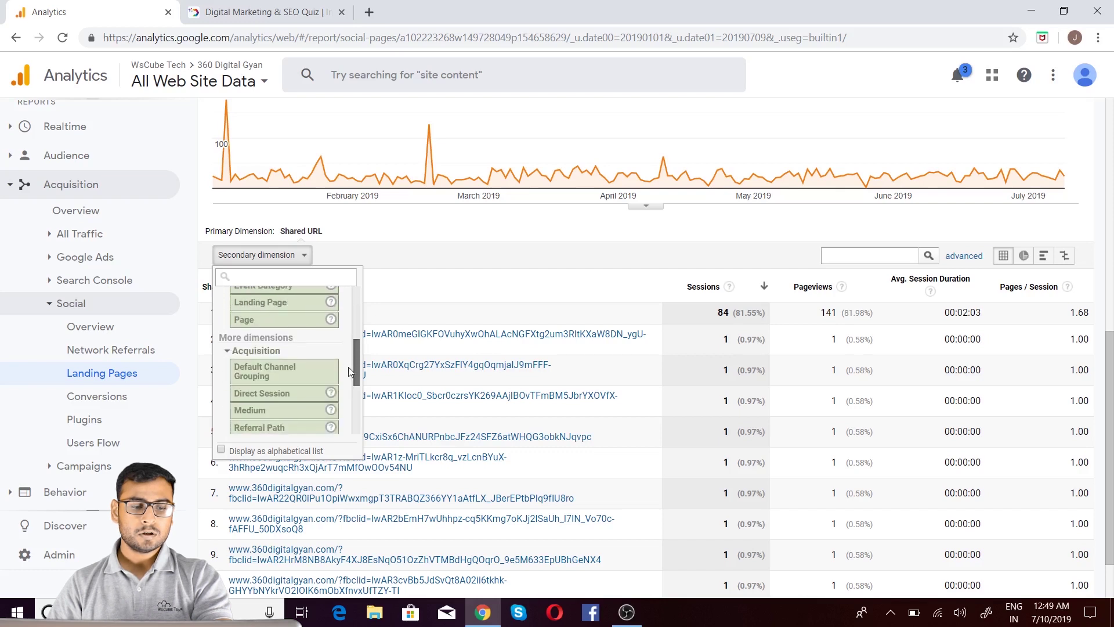
Sort the landing pages table by Shared URL in descending order, and reverse it to ascending order.
click(278, 406)
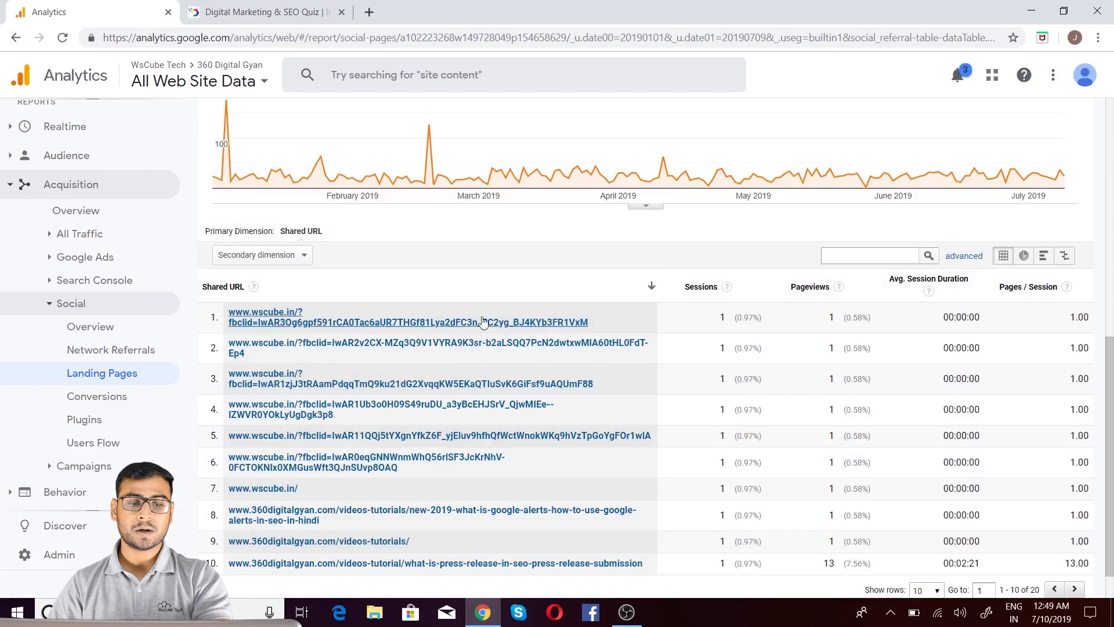
scroll(254, 292, down, 1)
scroll(254, 292, up, 3)
click(651, 385)
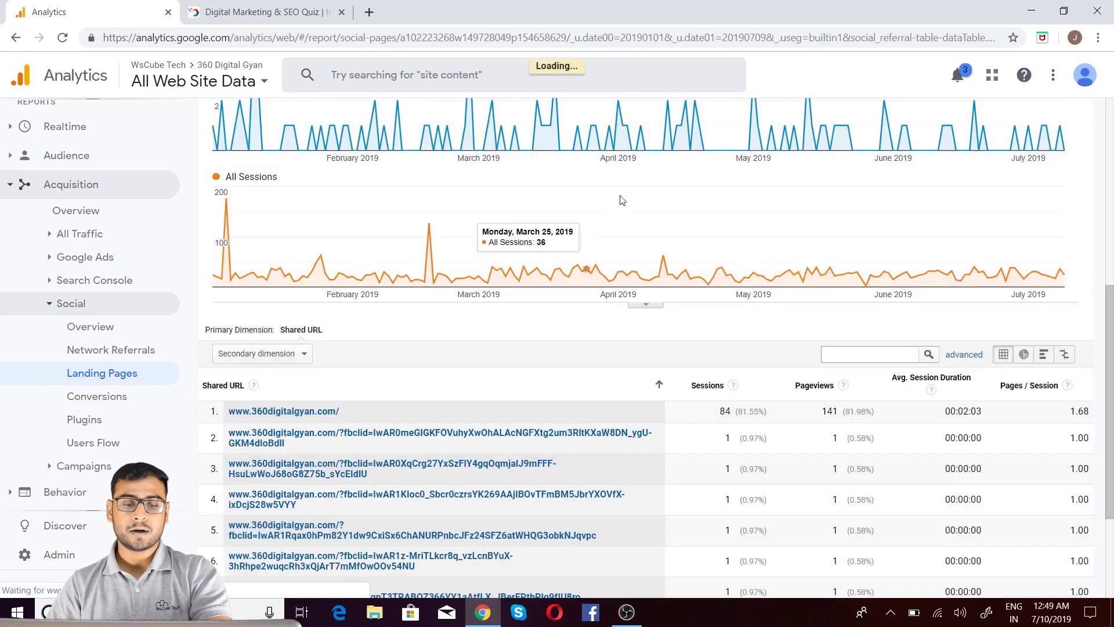
scroll(745, 439, down, 3)
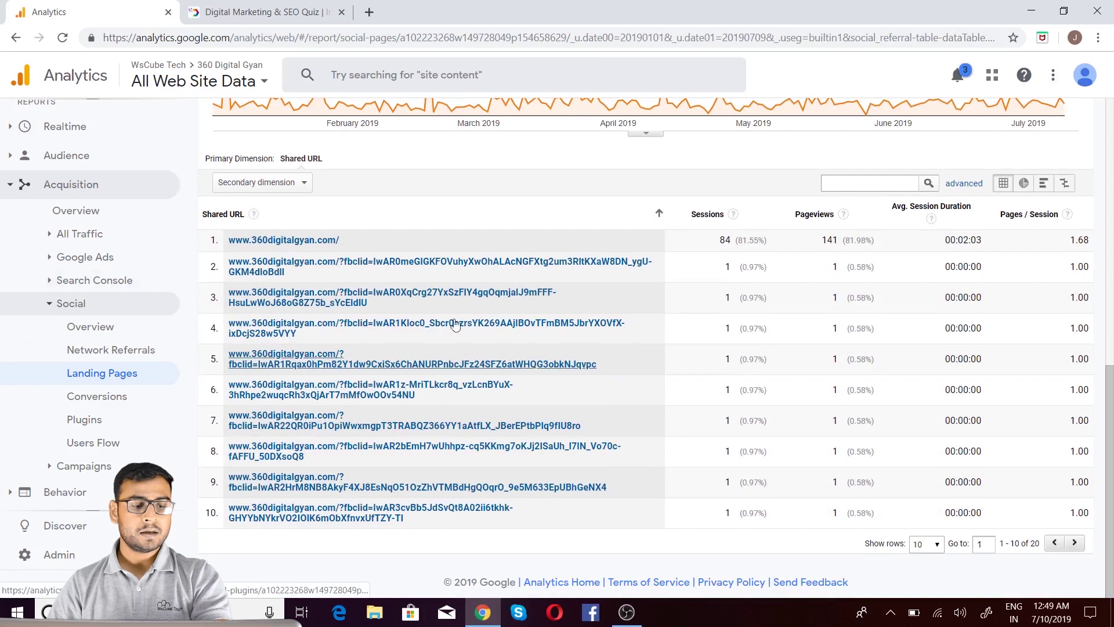
Open the Conversions report under Social and examine its introduction, goals section, conversions chart and Social Network table.
click(74, 393)
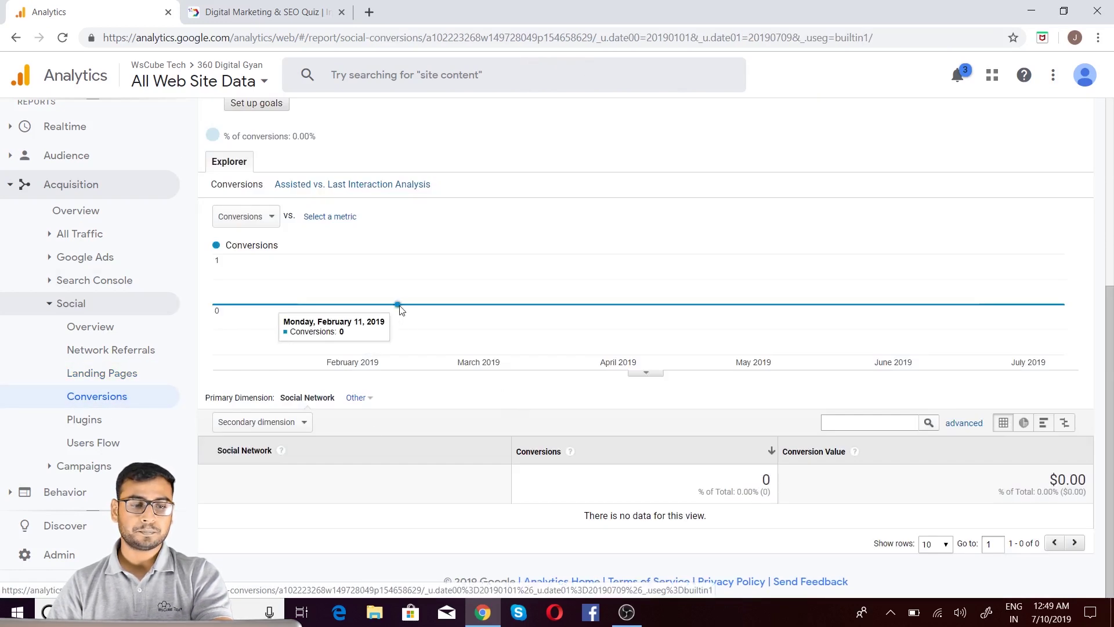
scroll(441, 331, up, 5)
scroll(474, 353, down, 3)
scroll(507, 455, up, 4)
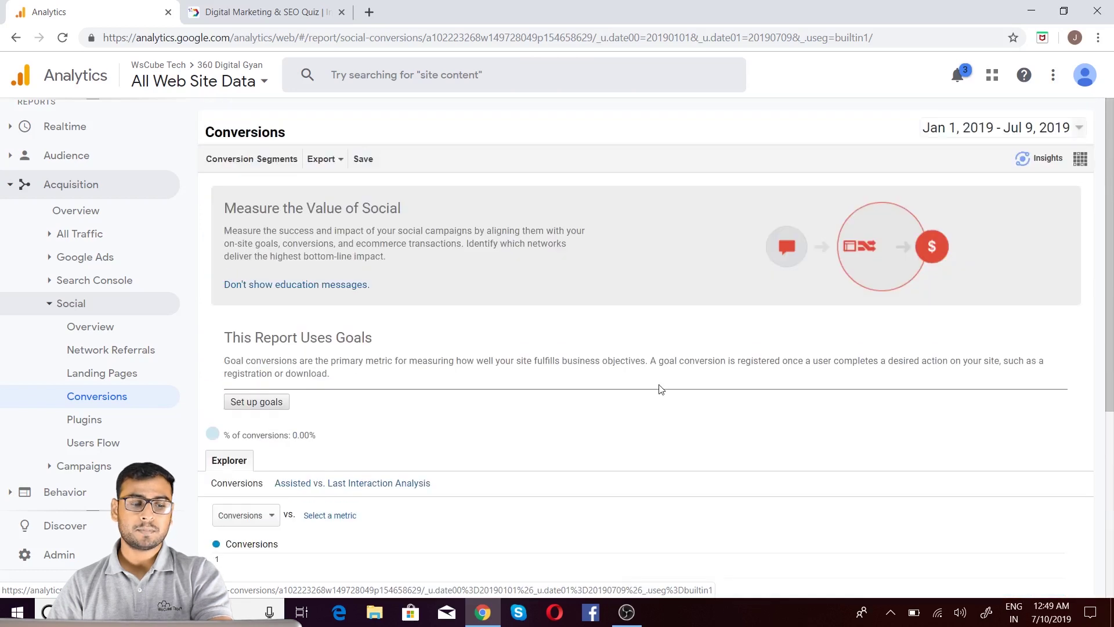
scroll(643, 371, down, 1)
scroll(643, 371, down, 5)
Open the Plugins report under Social and view its on-site engagement introduction and On-site Activities chart.
click(85, 419)
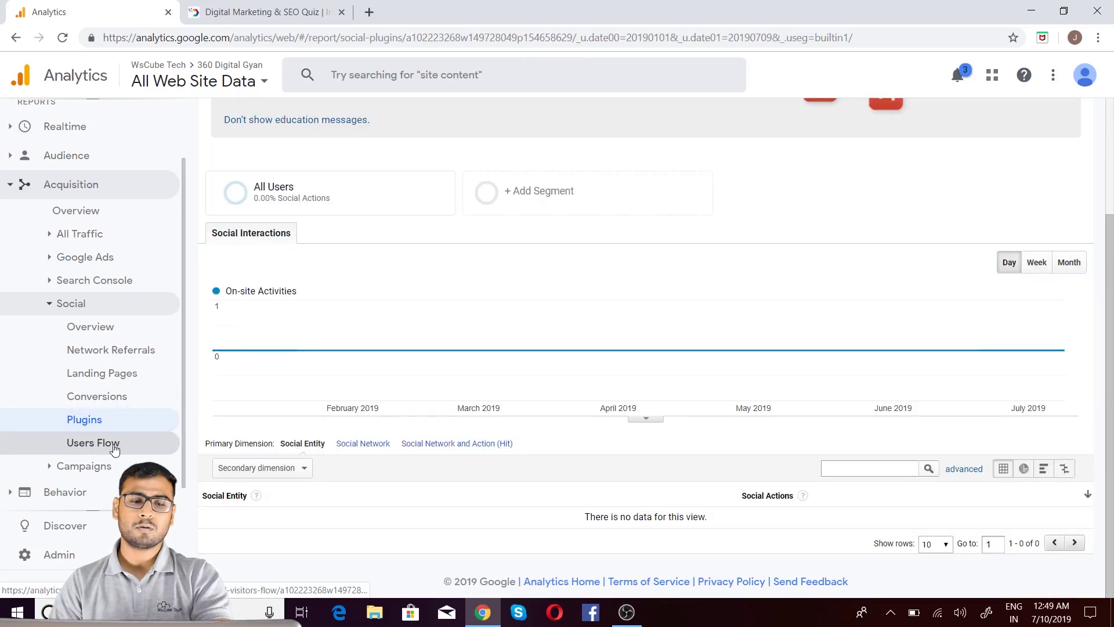
scroll(583, 386, up, 2)
scroll(583, 386, up, 1)
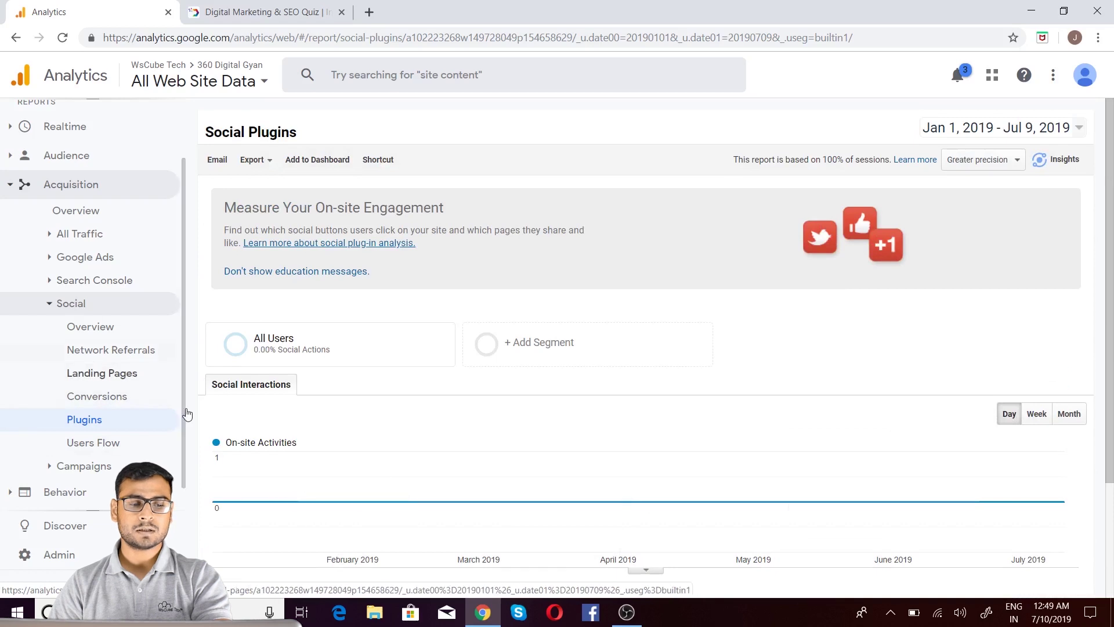
Review the Social Entity table of the Plugins report and open the Users Flow report under Social.
scroll(513, 265, down, 3)
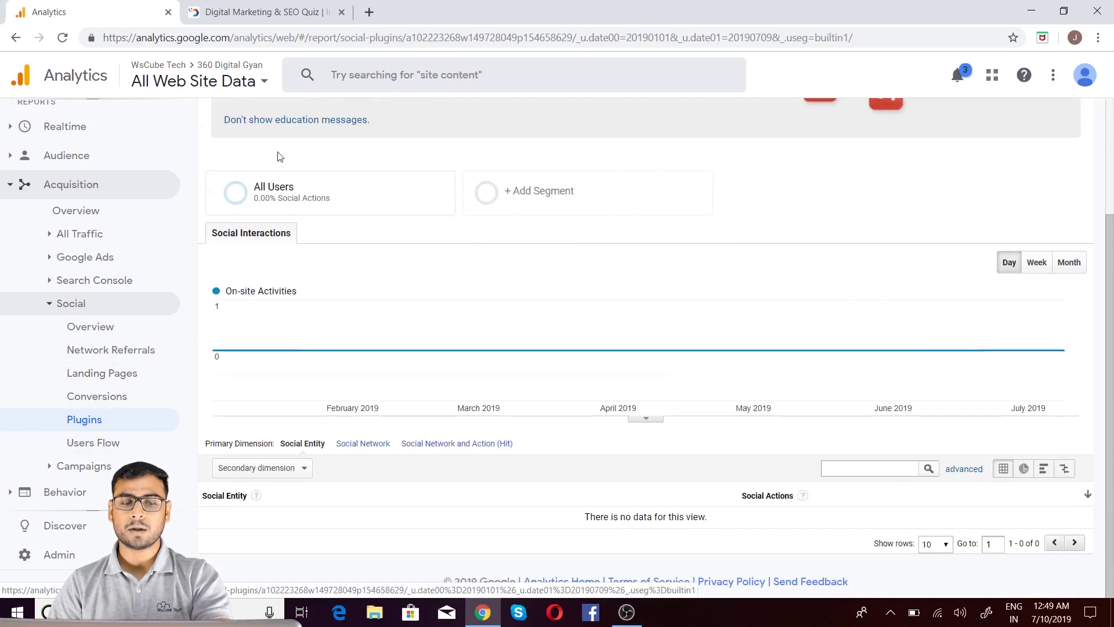
scroll(99, 408, down, 1)
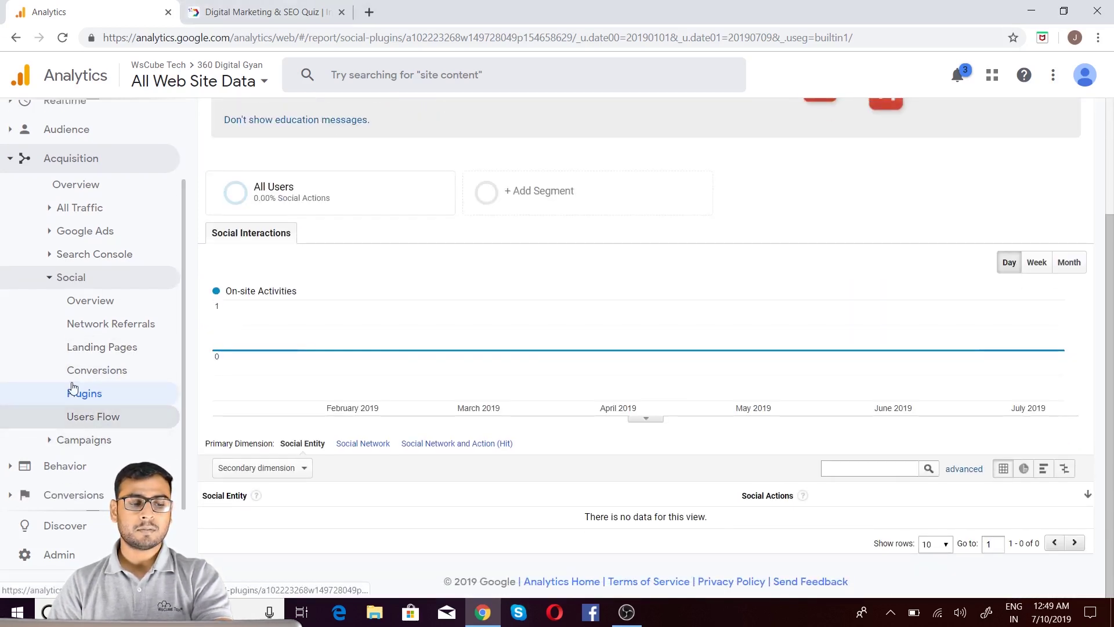
click(91, 418)
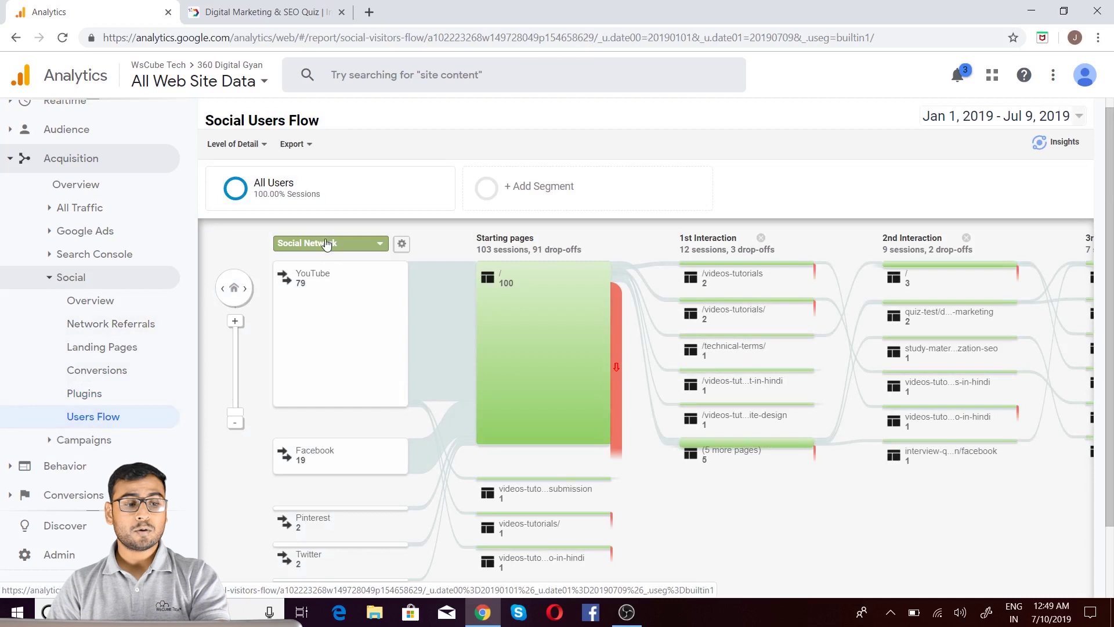
click(88, 133)
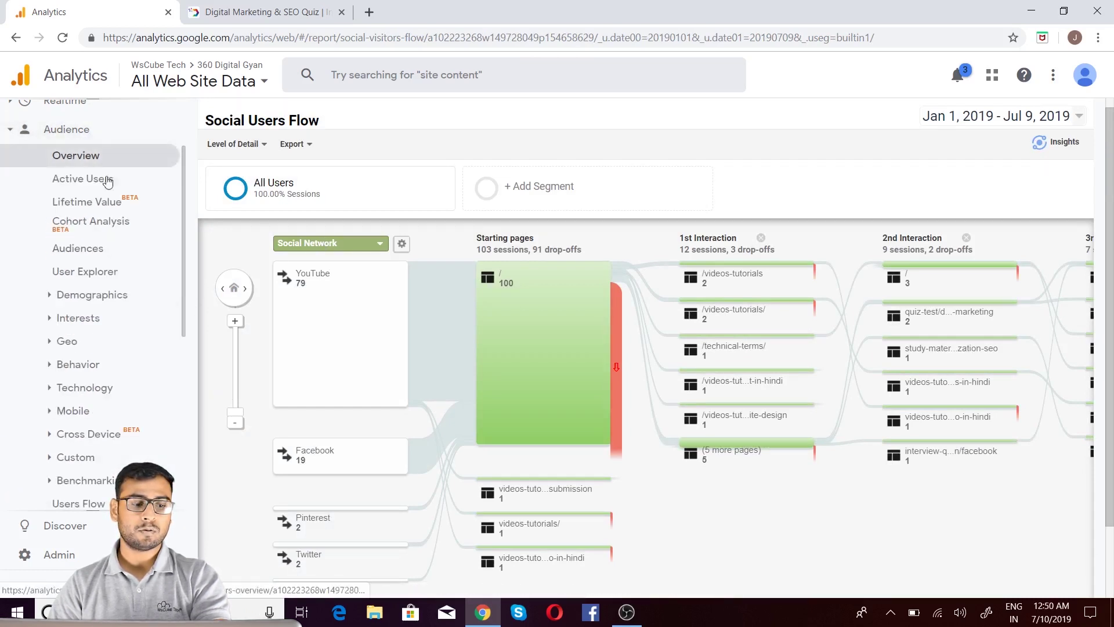
click(56, 130)
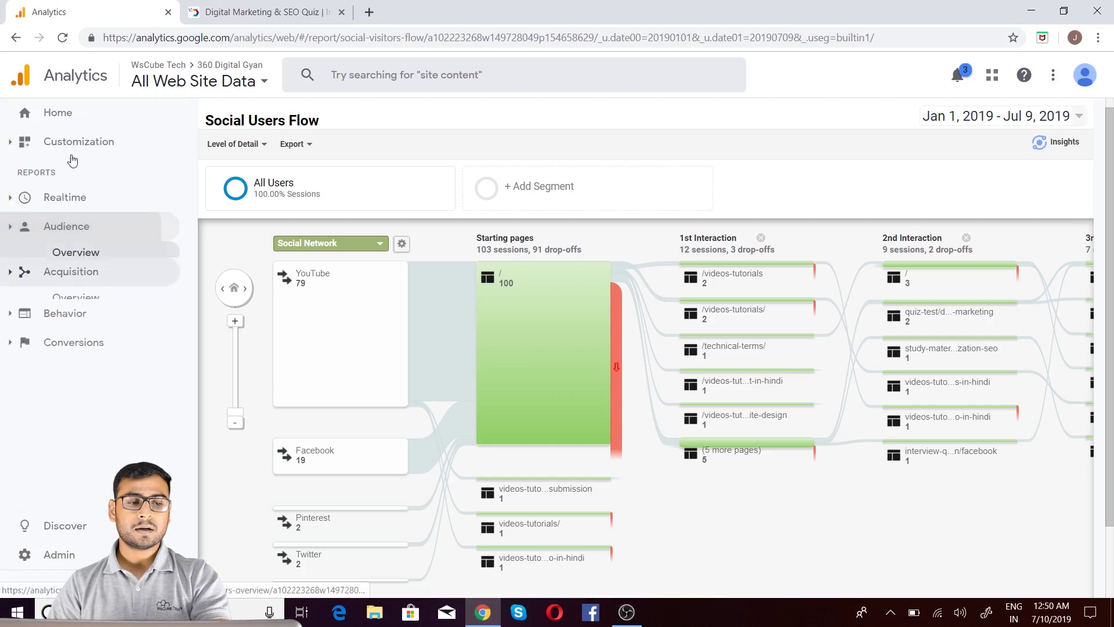
click(41, 258)
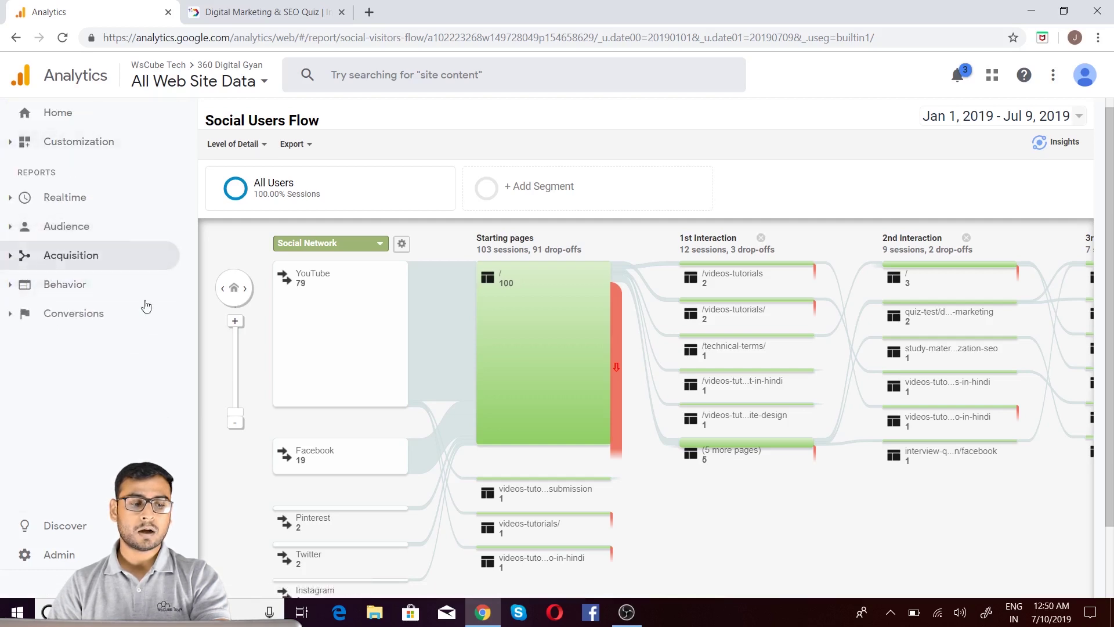
Examine the Social Users Flow diagram from the social networks through the starting pages to the 1st and 2nd interactions.
scroll(168, 383, down, 2)
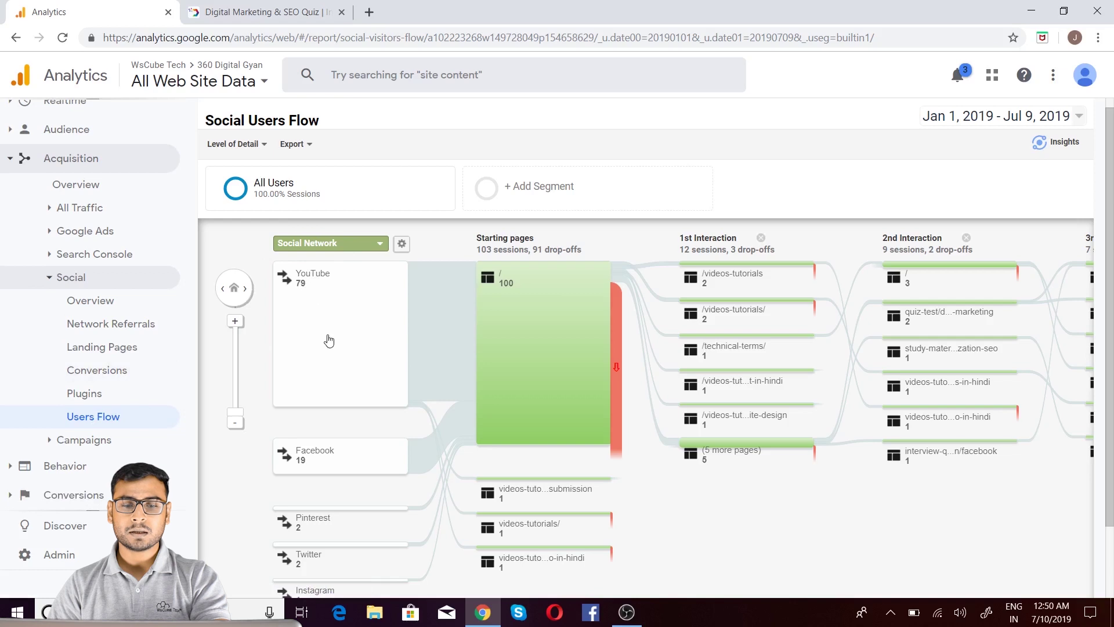
mouse_move(522, 309)
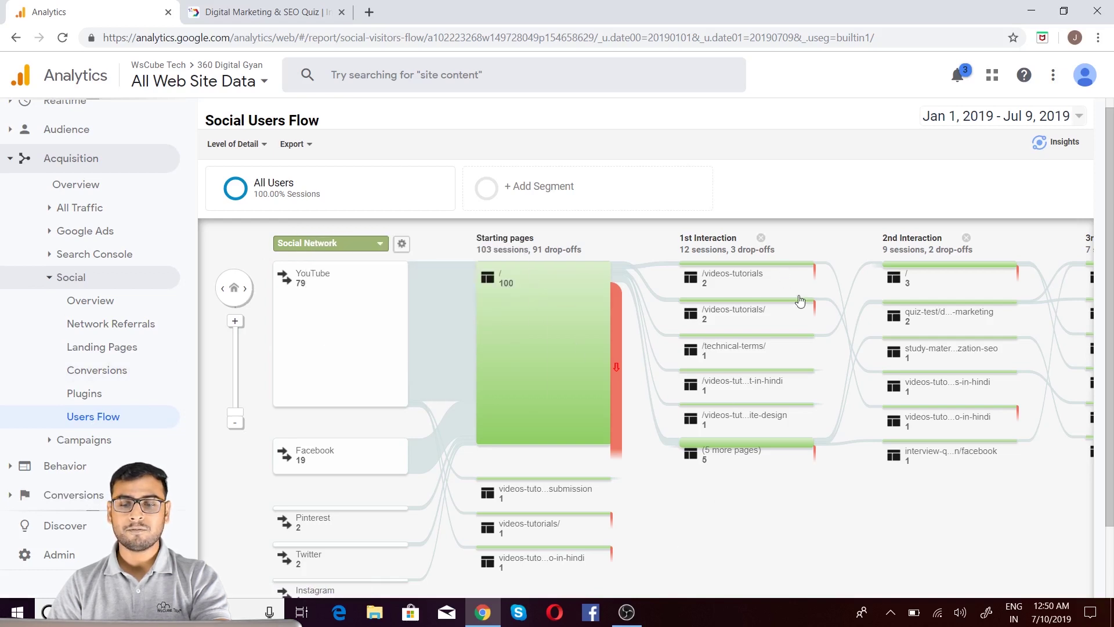
scroll(804, 290, down, 2)
scroll(812, 296, up, 2)
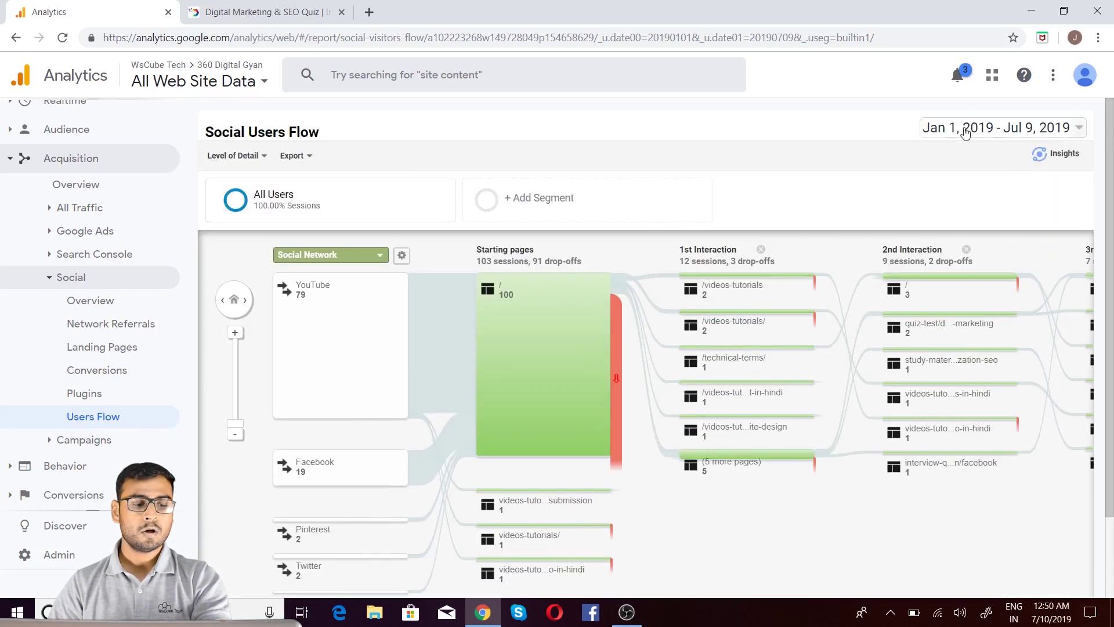
Expand the Campaigns group under Acquisition and review its list of reports.
click(74, 441)
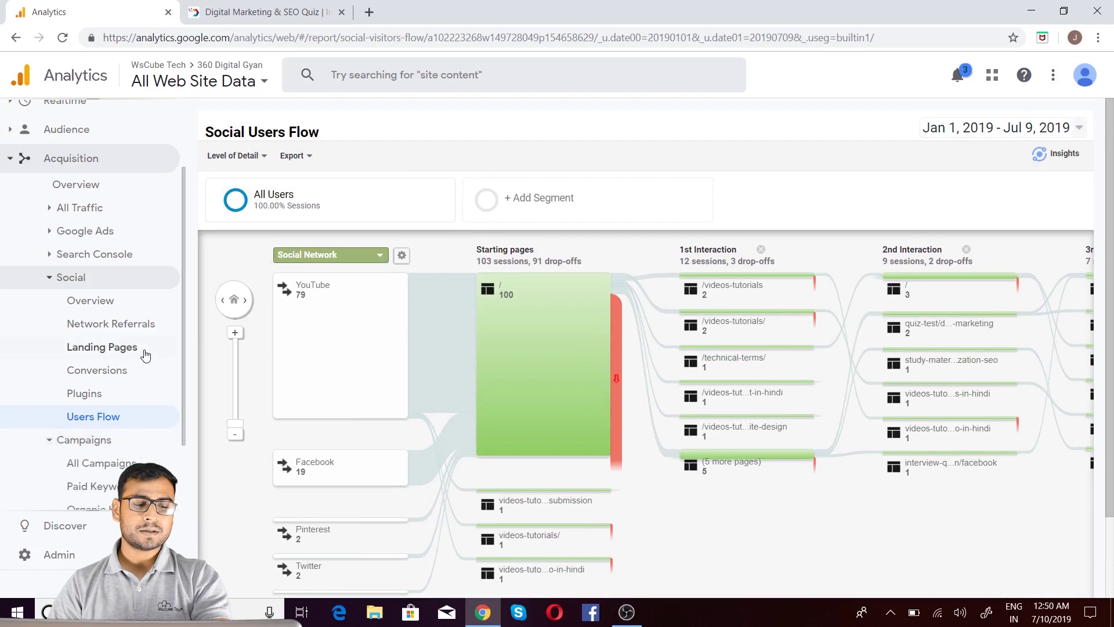
scroll(144, 353, down, 2)
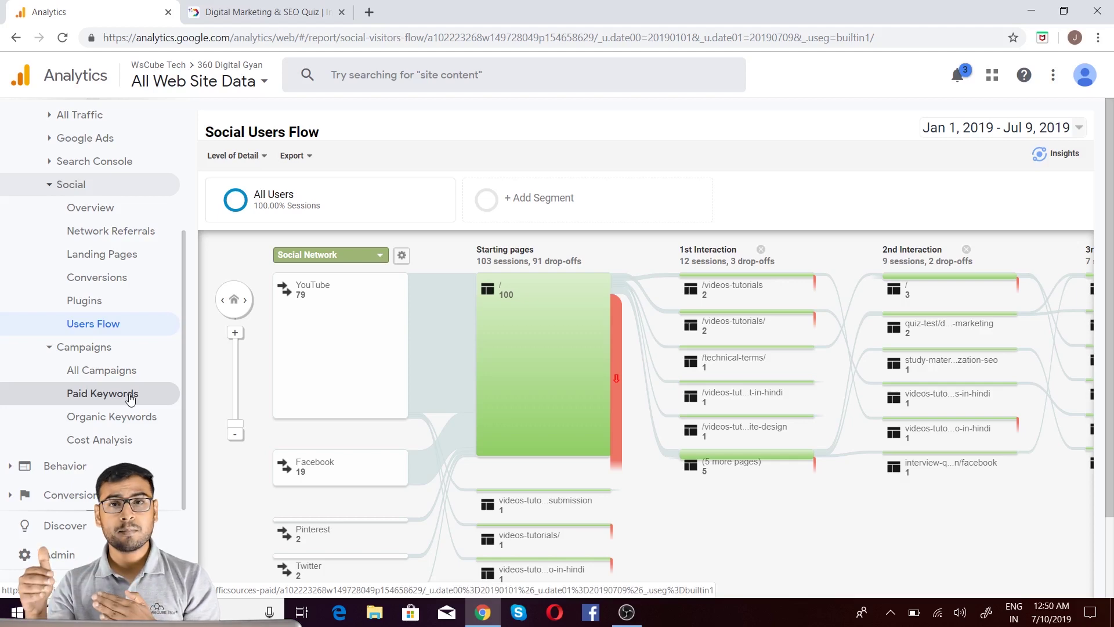
mouse_move(437, 411)
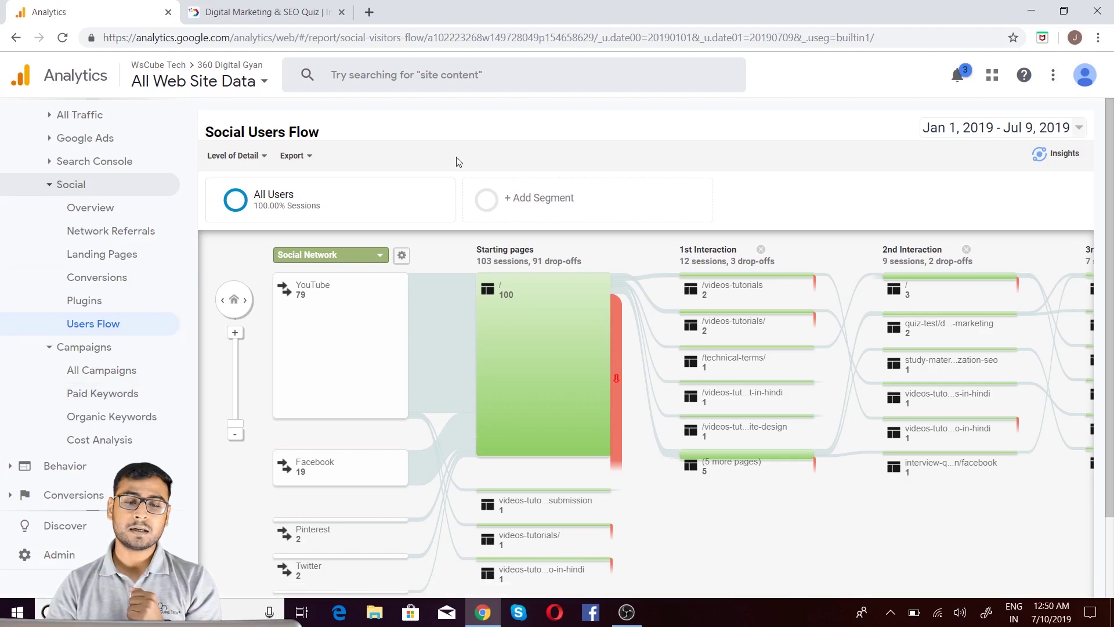
scroll(88, 232, up, 3)
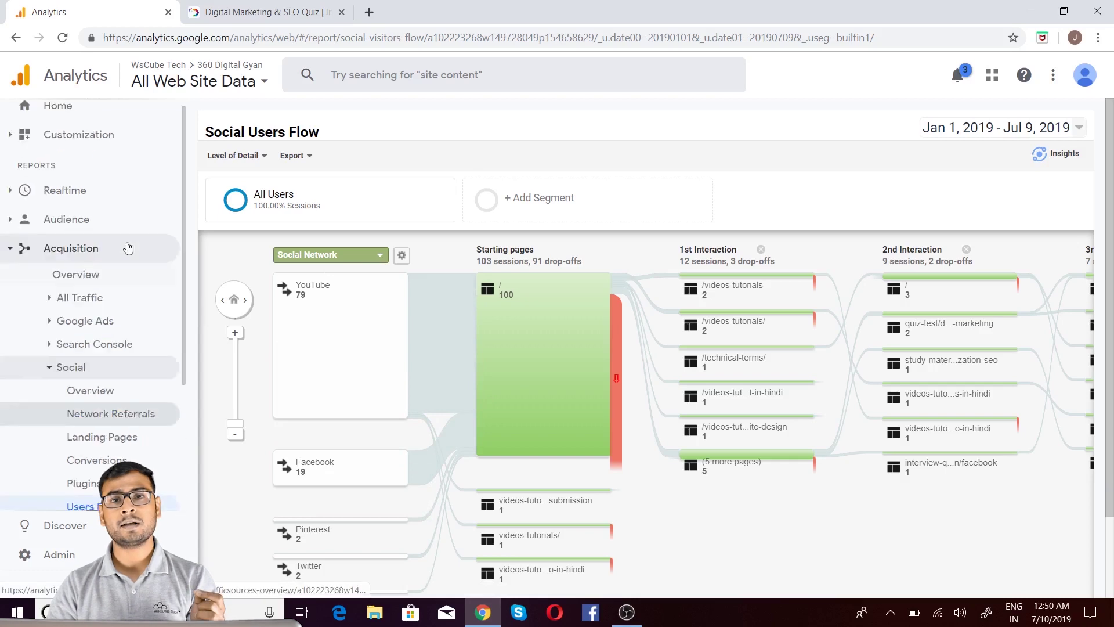
Examine the whole Social Users Flow report, including the drop-offs from the home starting page and the smaller social networks.
mouse_move(314, 195)
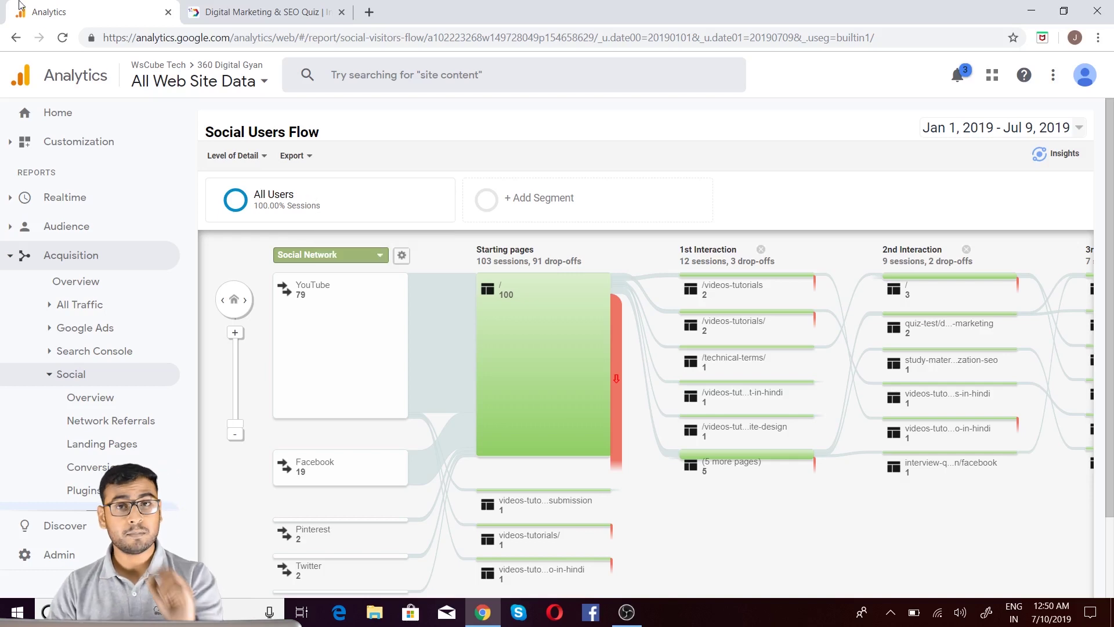
scroll(373, 381, down, 2)
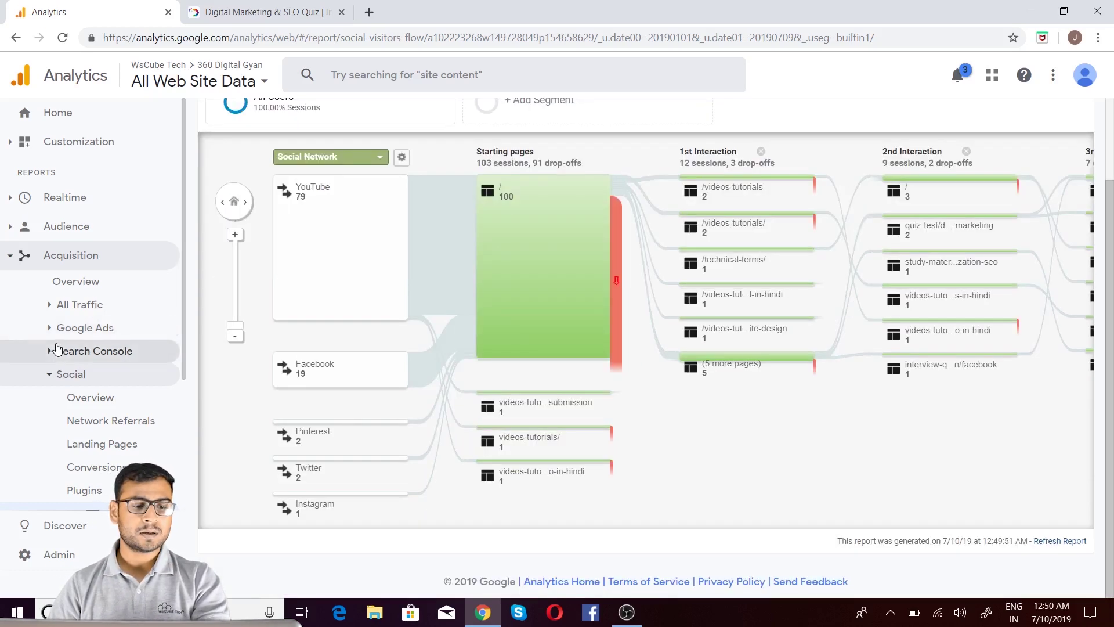
scroll(145, 313, down, 3)
scroll(154, 376, up, 3)
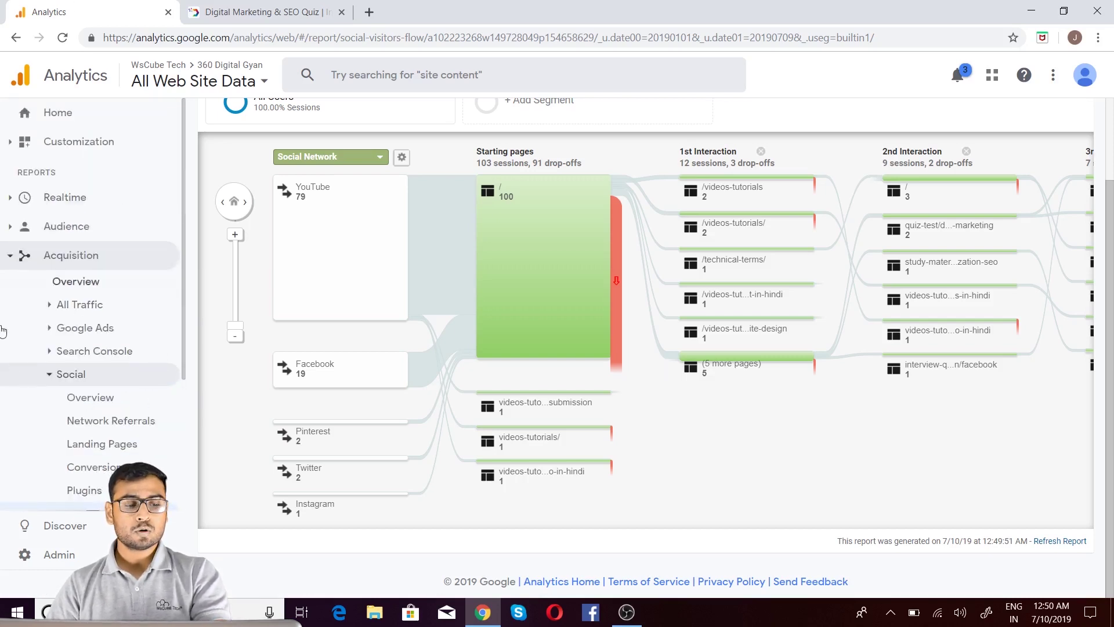
mouse_move(613, 299)
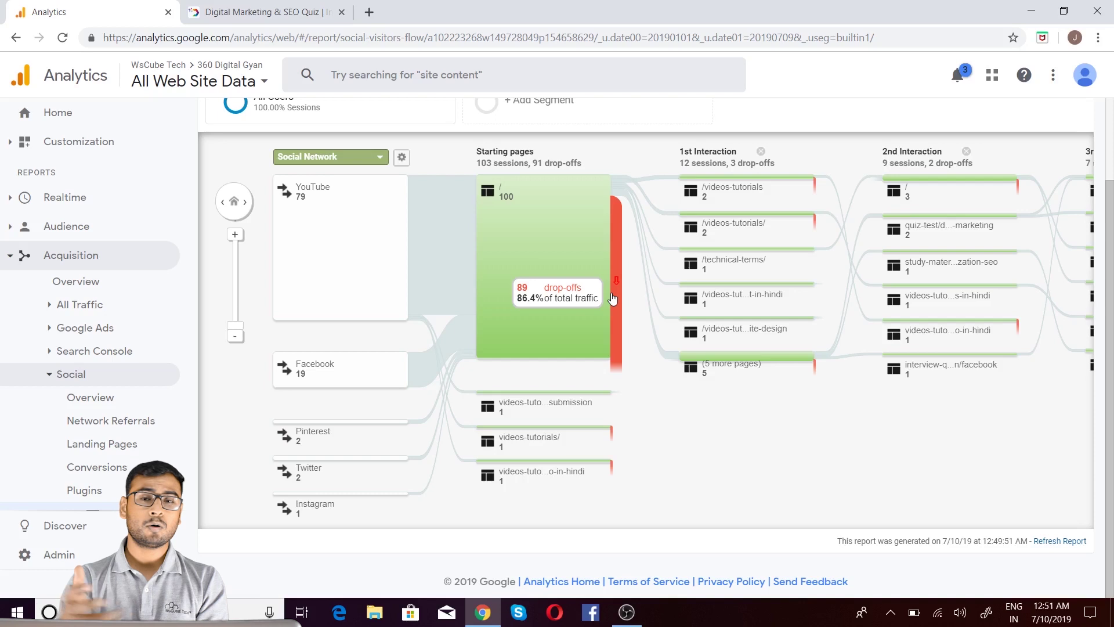
scroll(116, 325, down, 3)
scroll(134, 357, up, 3)
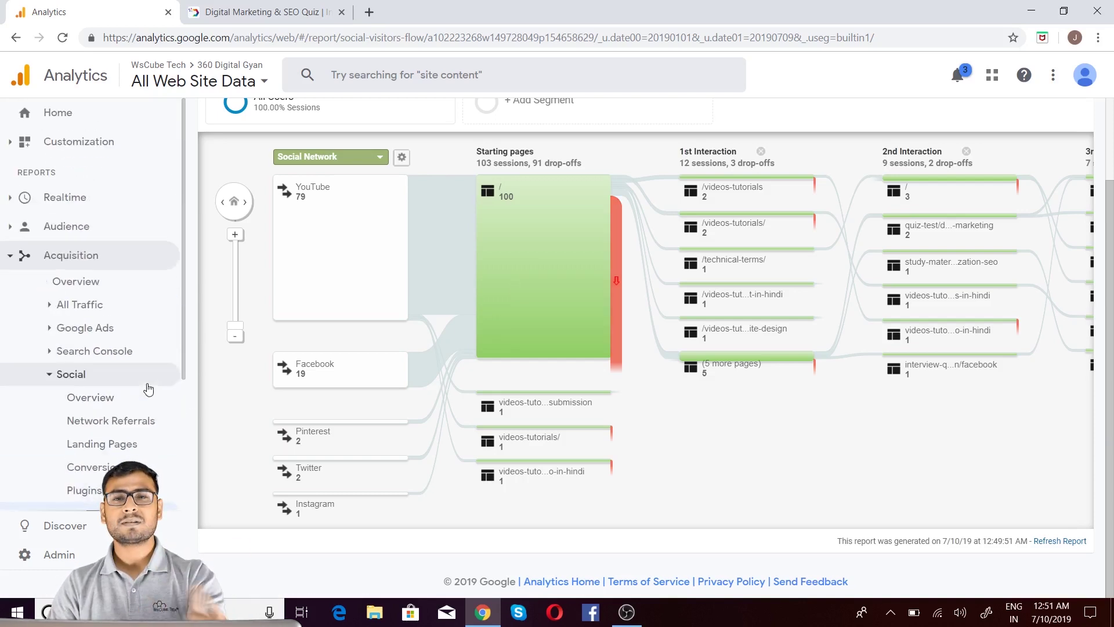
scroll(816, 403, up, 2)
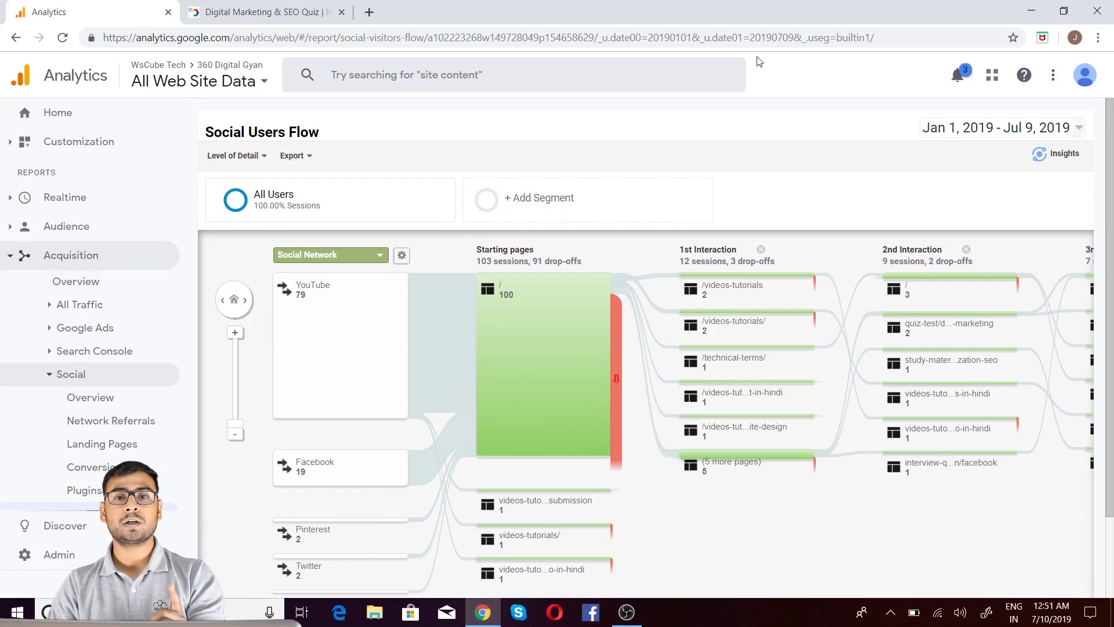
scroll(786, 285, down, 2)
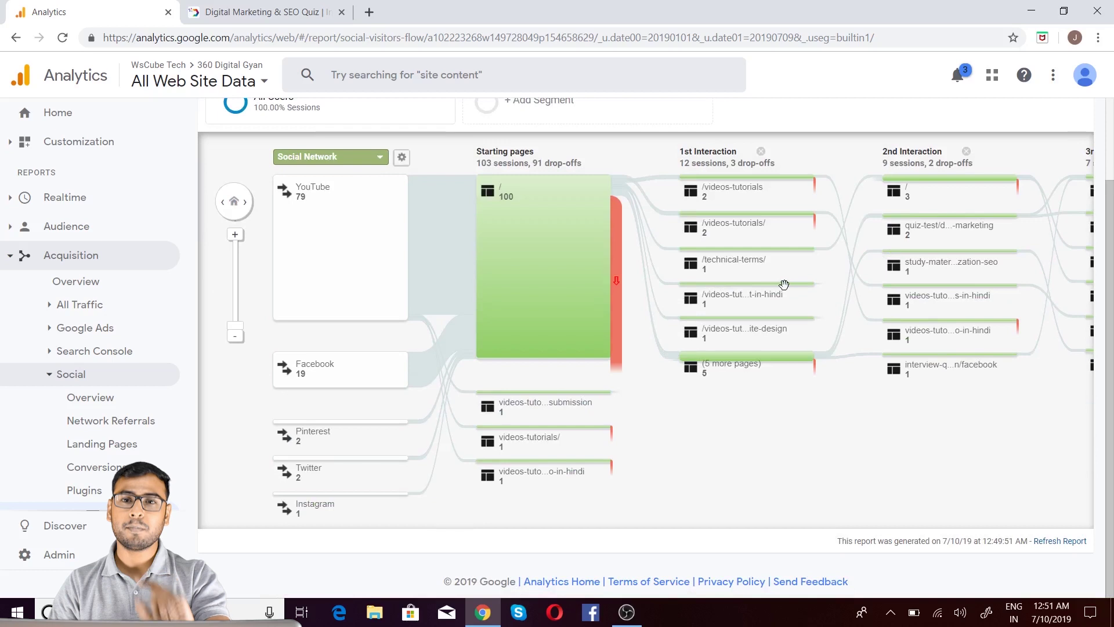
mouse_move(619, 228)
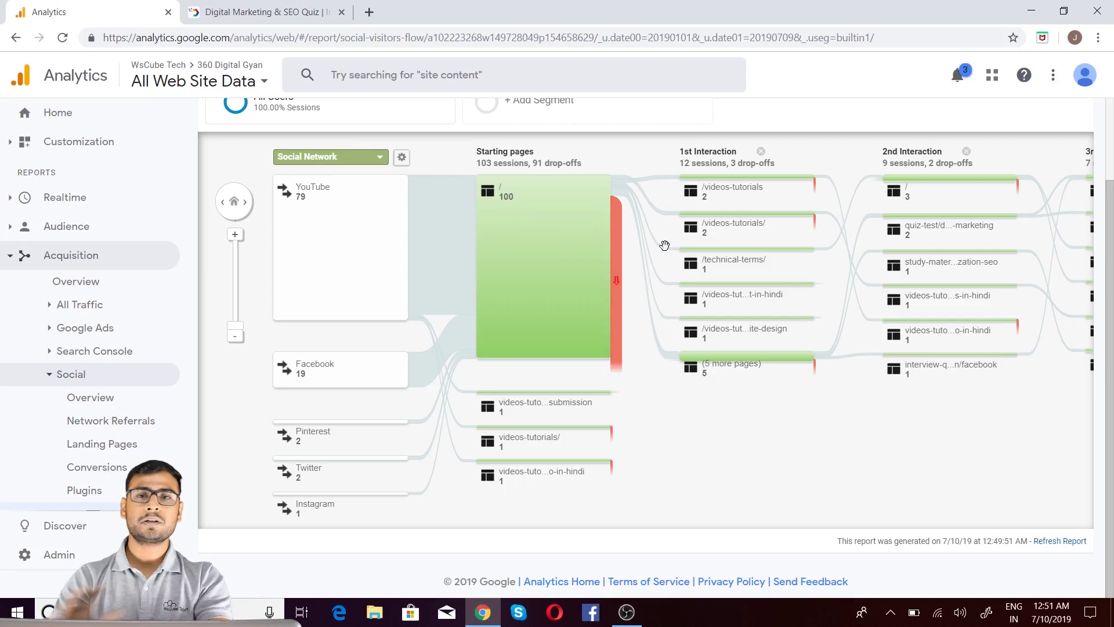
scroll(673, 273, up, 2)
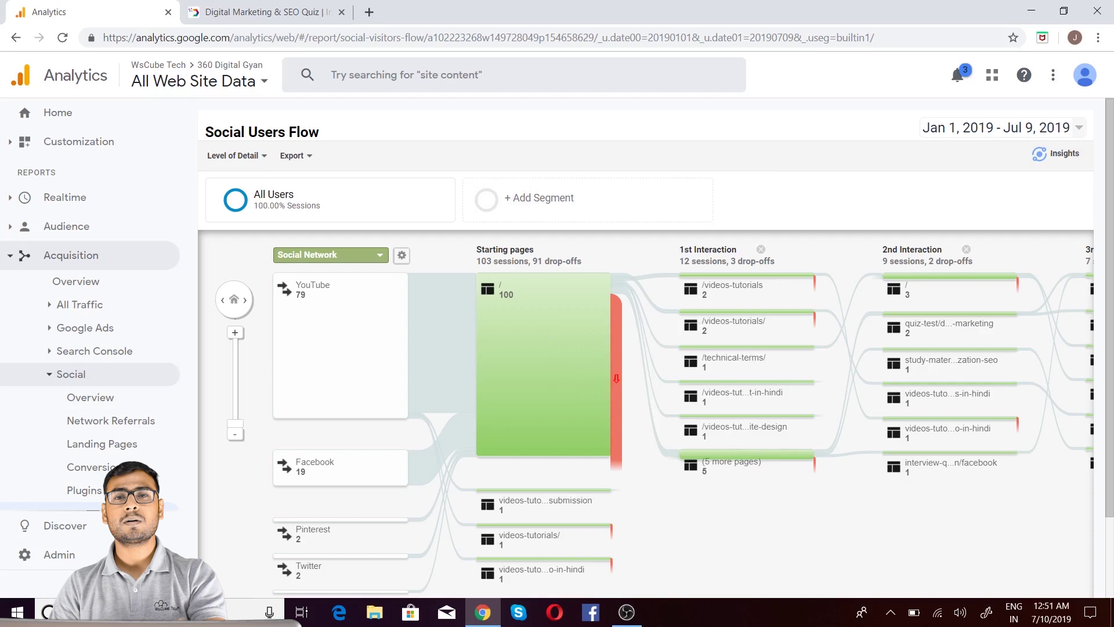
scroll(650, 383, down, 2)
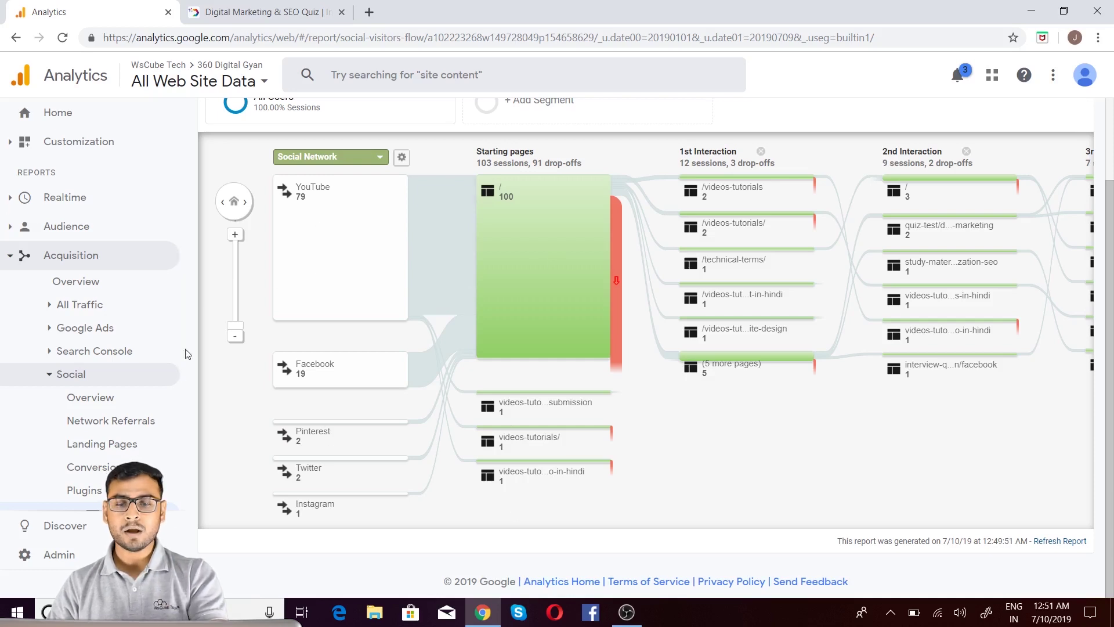
scroll(773, 383, up, 2)
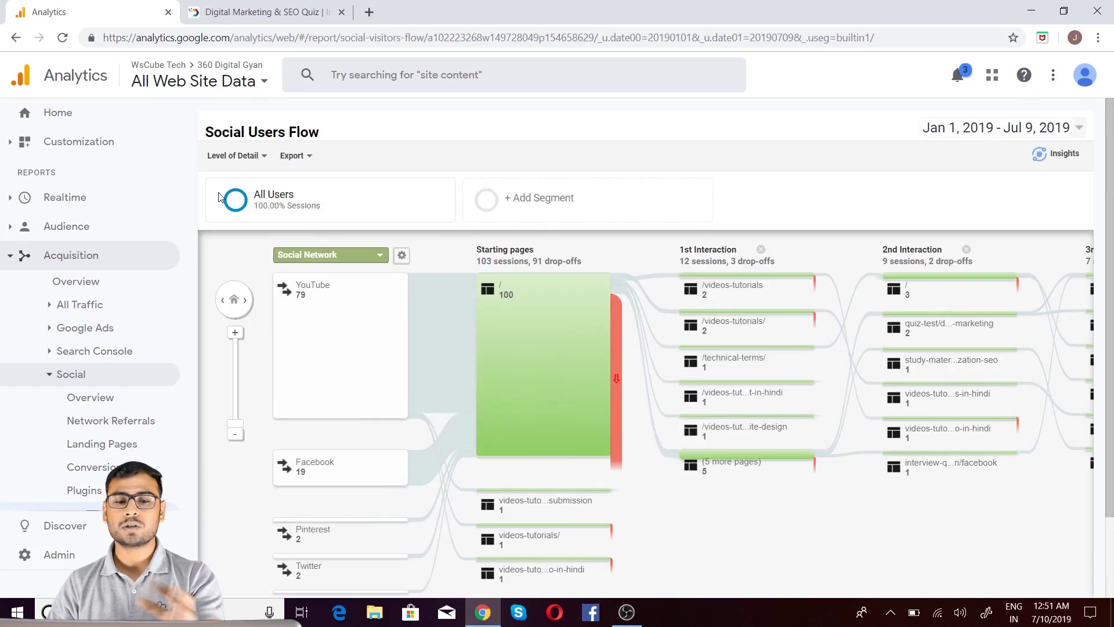
scroll(713, 297, down, 2)
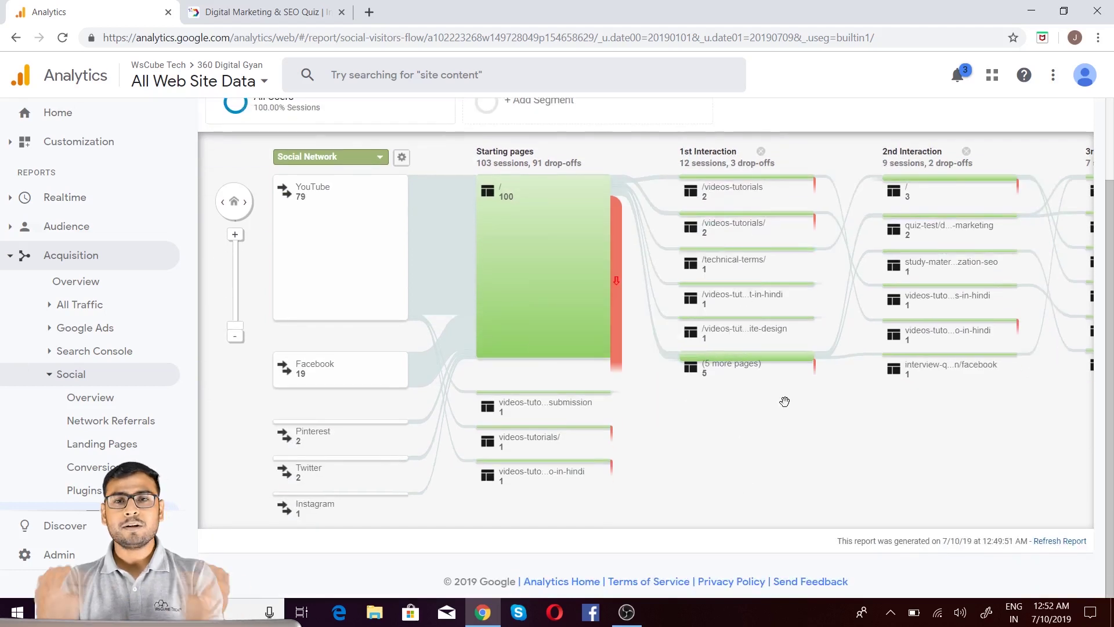